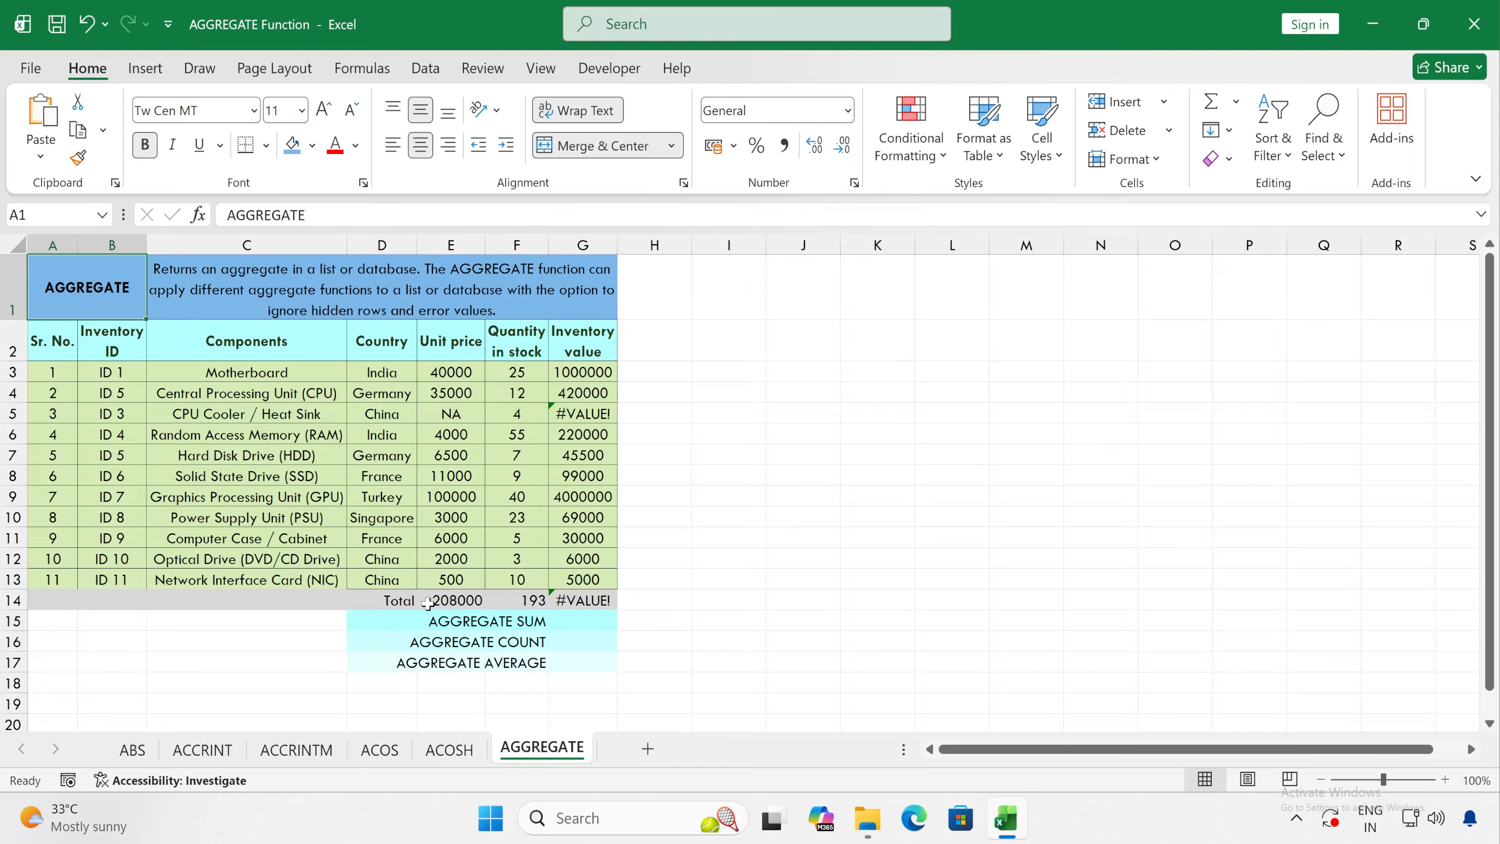
# Step: Examine the Unit price and Quantity totals, their source cells, and the formula behind the Motherboard's inventory value
pyautogui.click(454, 599)
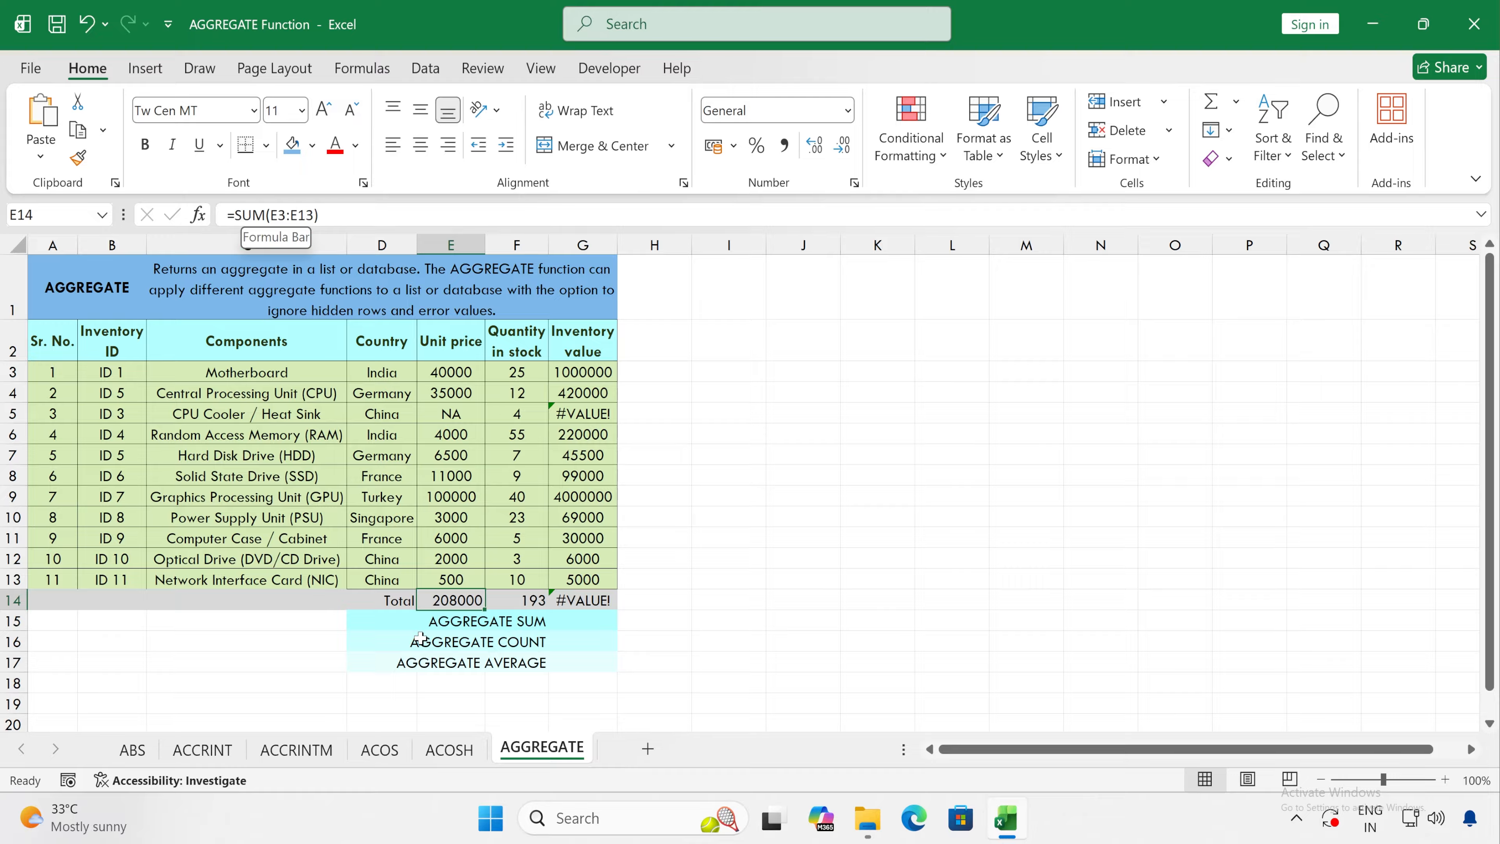
pyautogui.moveTo(454, 372); pyautogui.dragTo(455, 581)
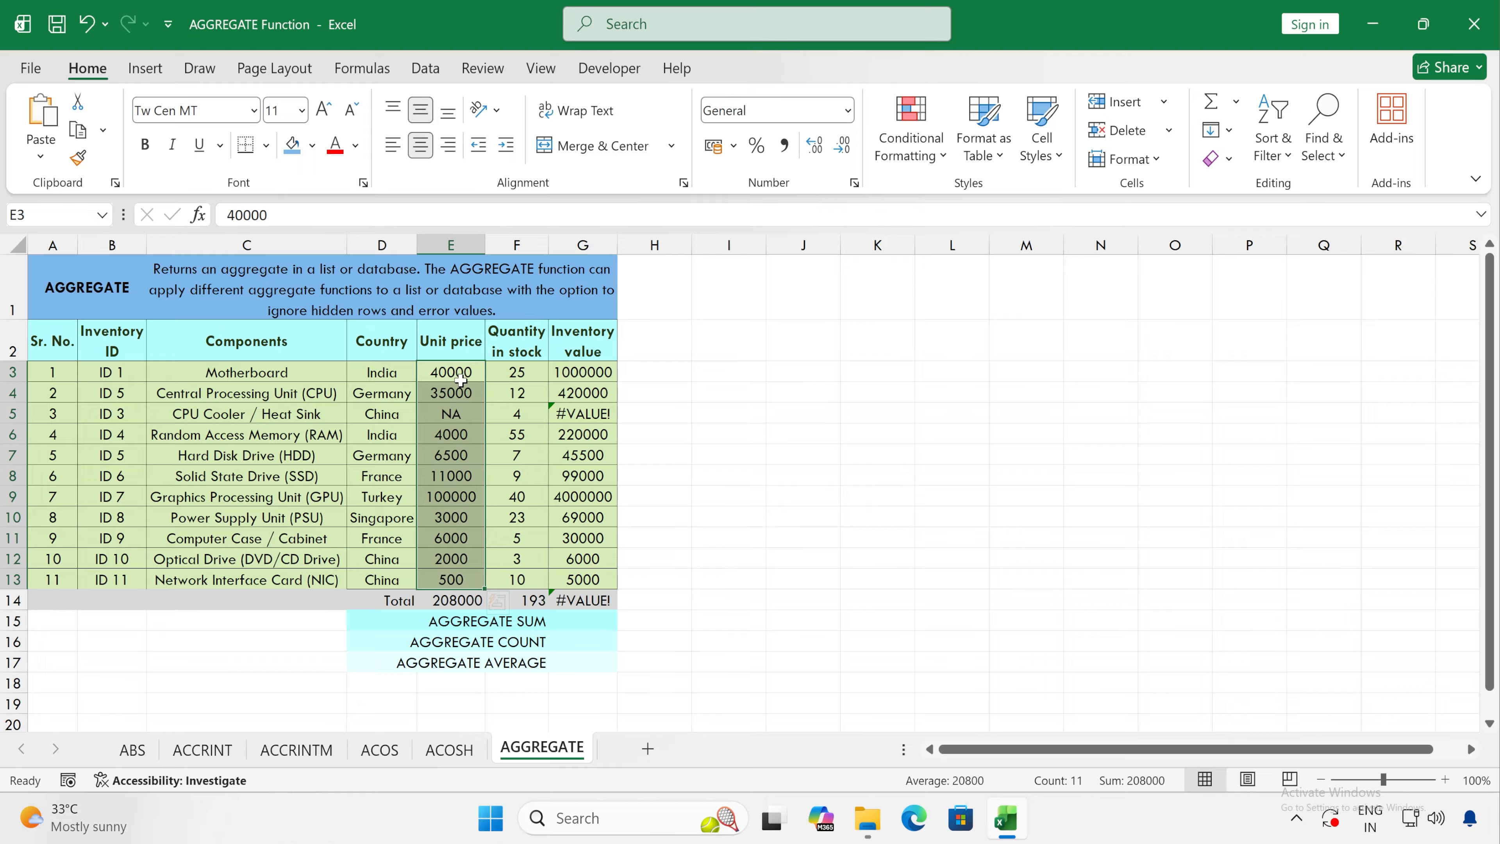
pyautogui.click(527, 600)
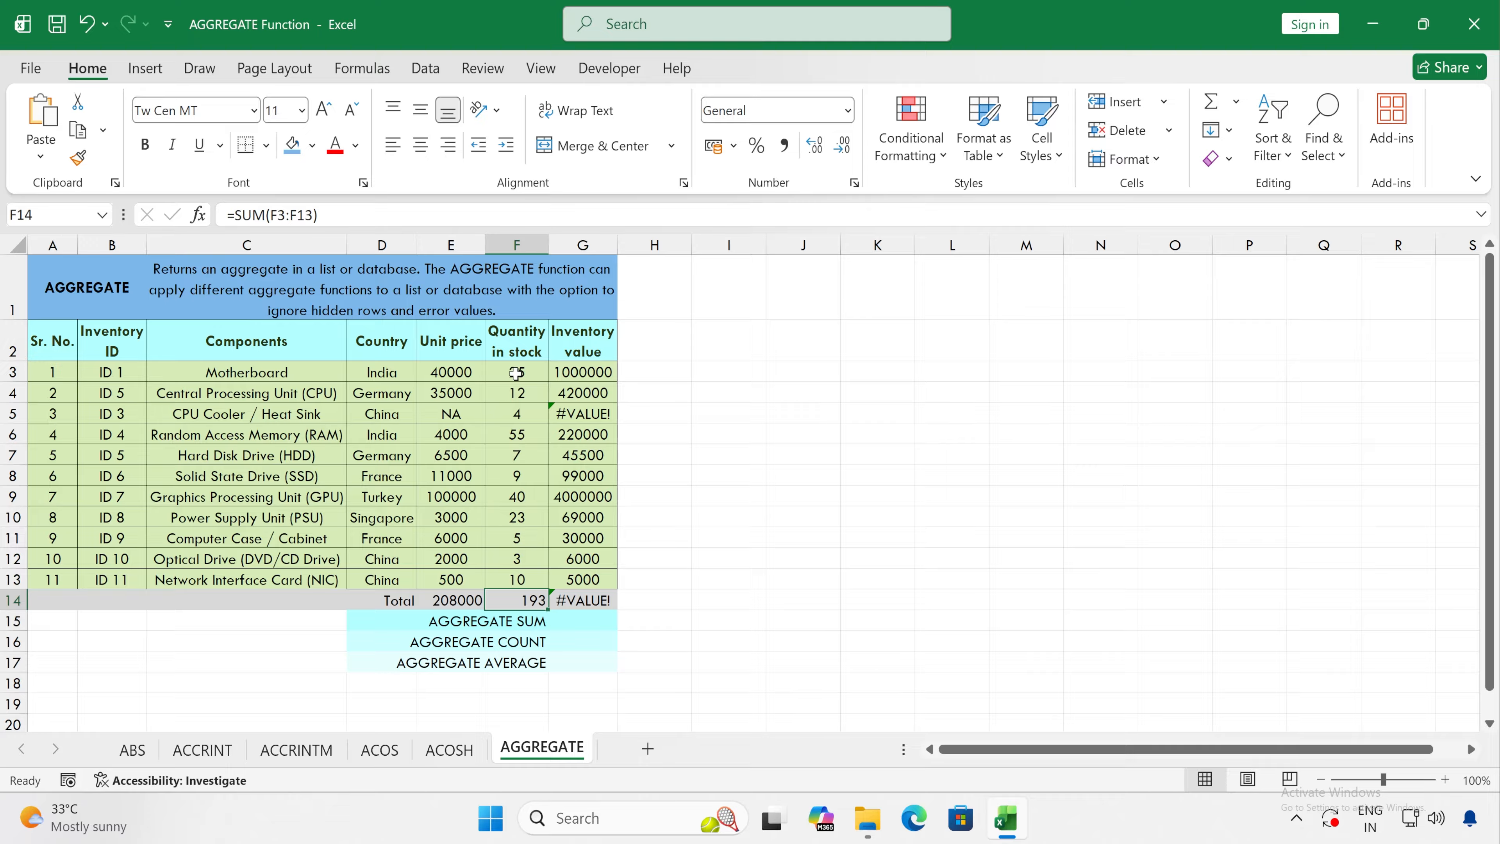
pyautogui.click(583, 244)
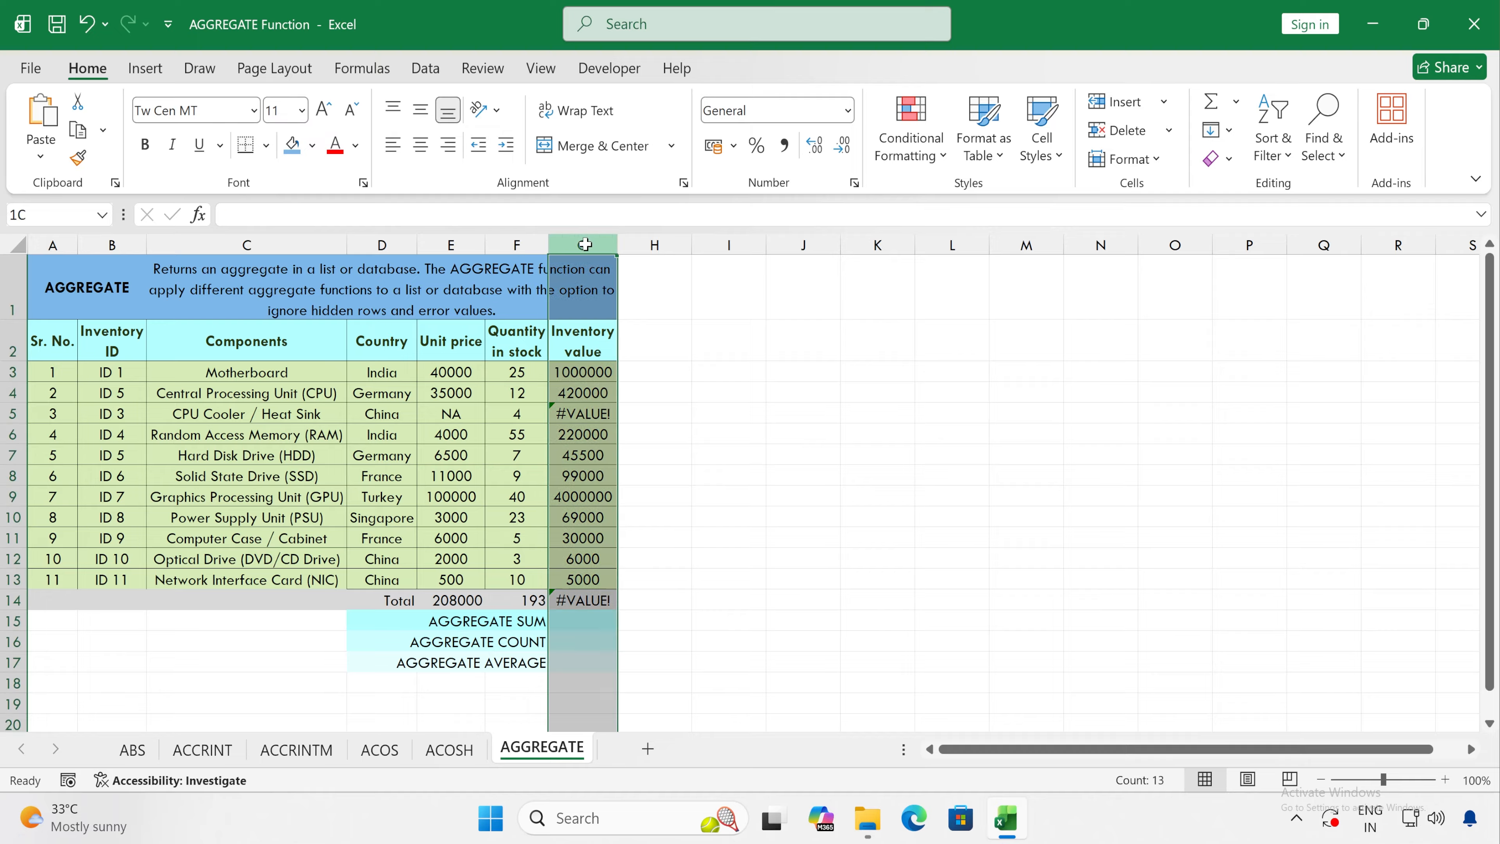
pyautogui.click(576, 372)
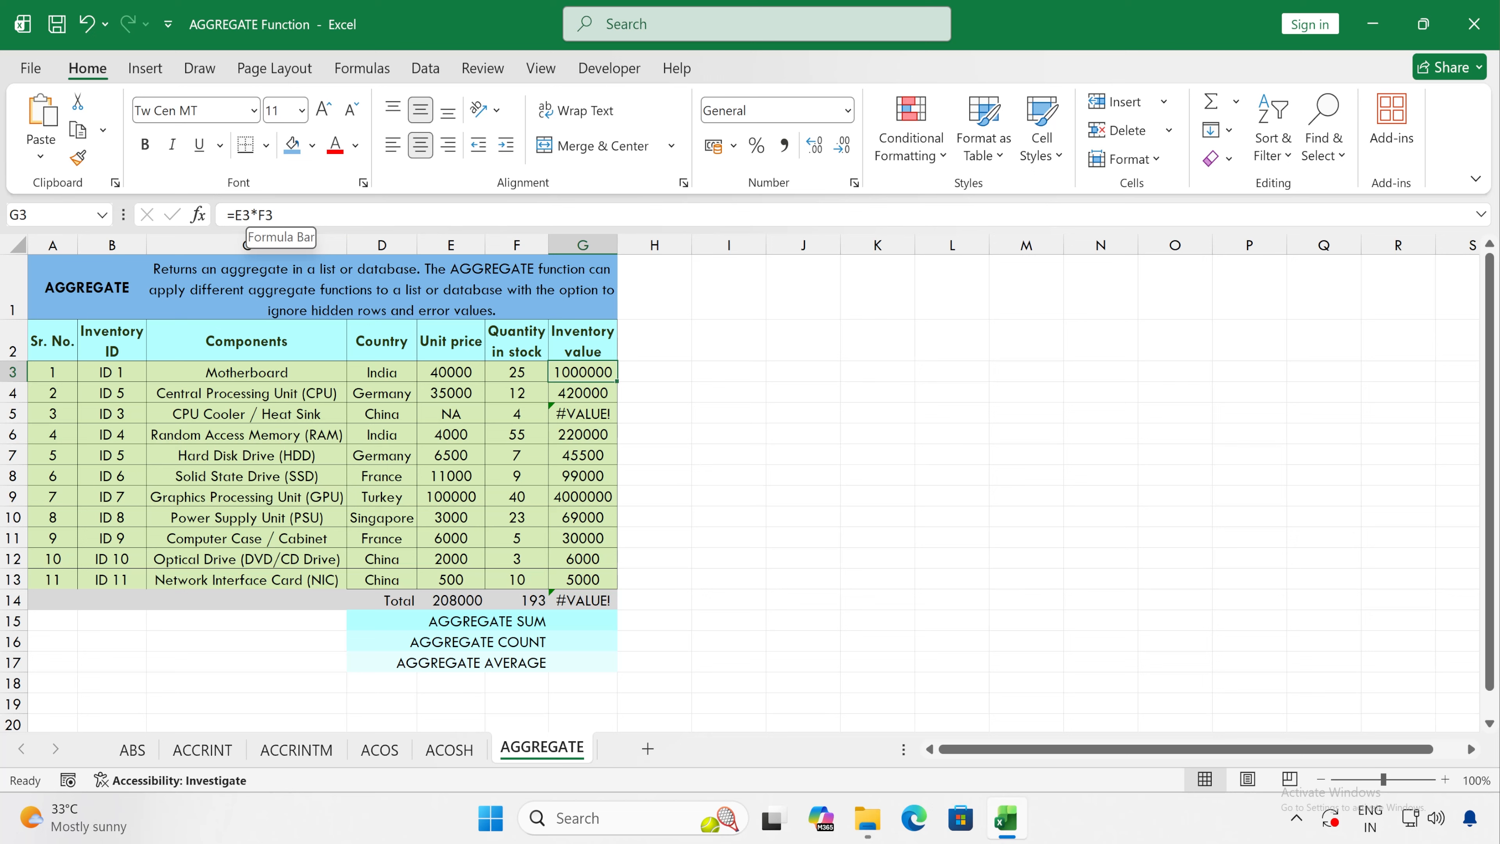
pyautogui.click(537, 371)
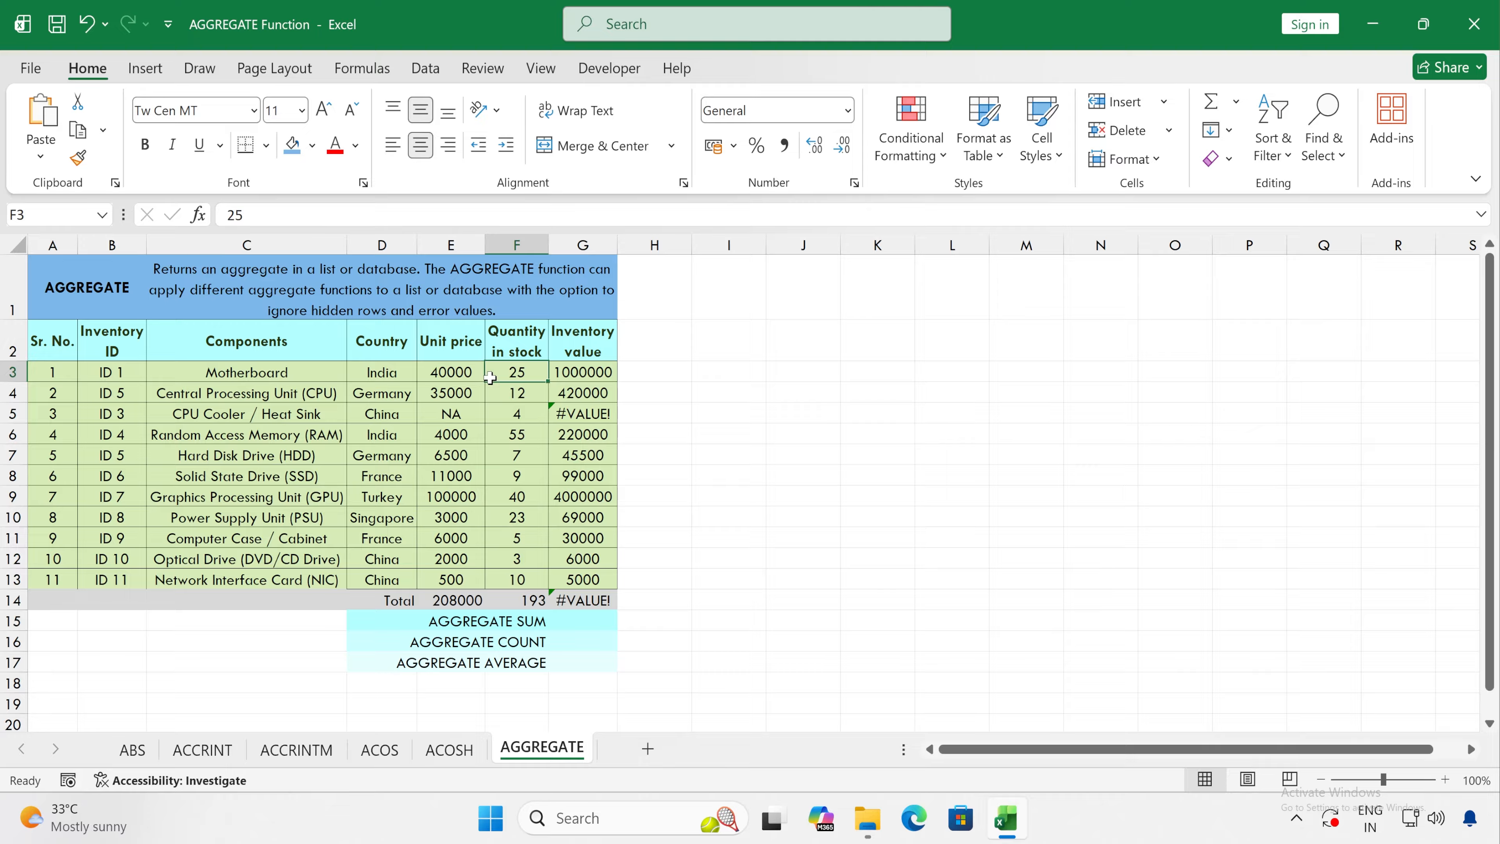
pyautogui.click(478, 373)
pyautogui.moveTo(459, 372); pyautogui.dragTo(511, 372)
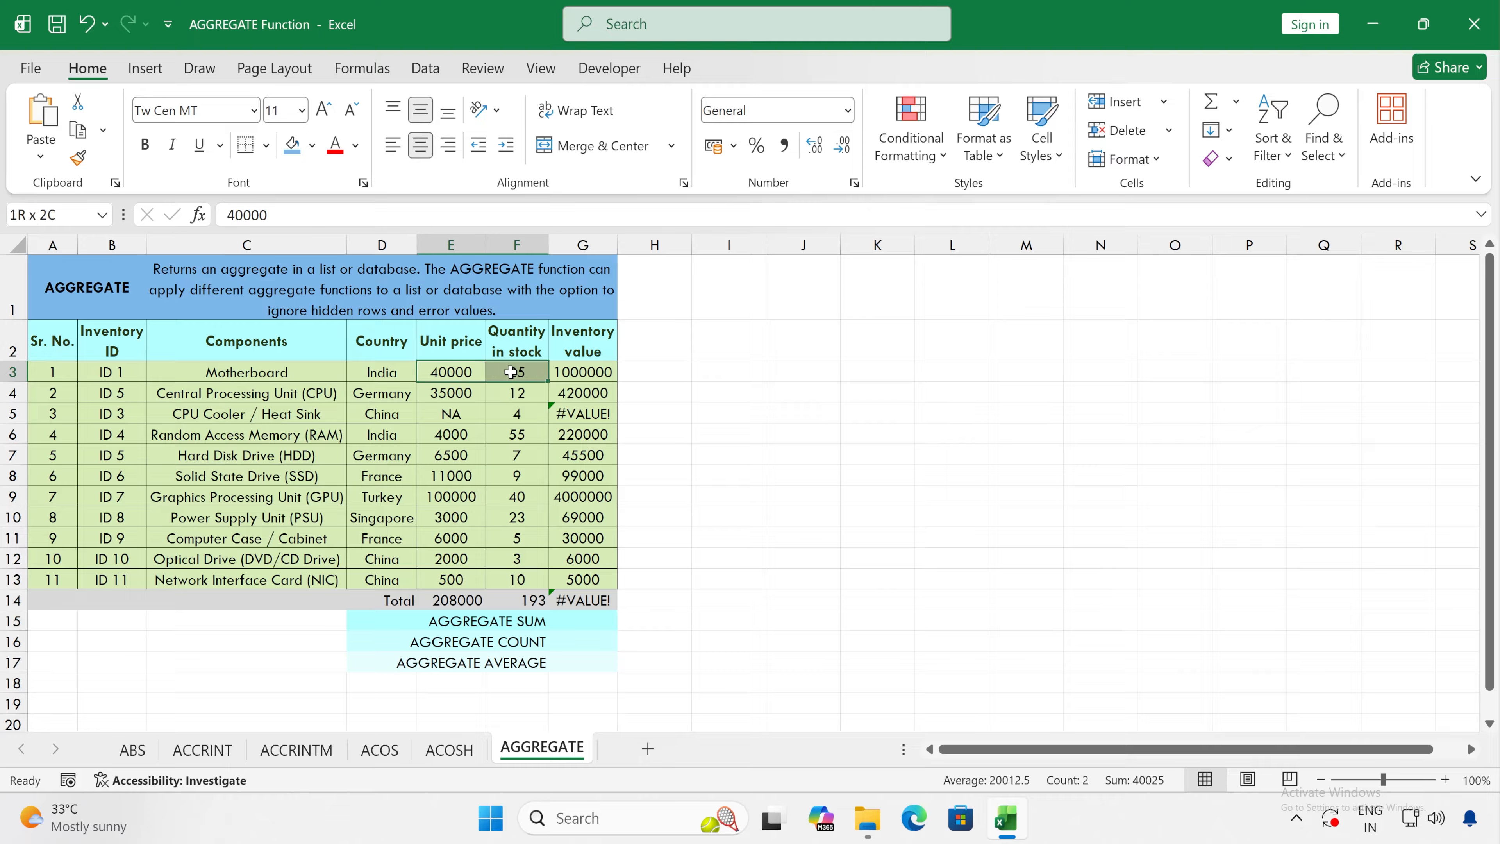
pyautogui.click(603, 372)
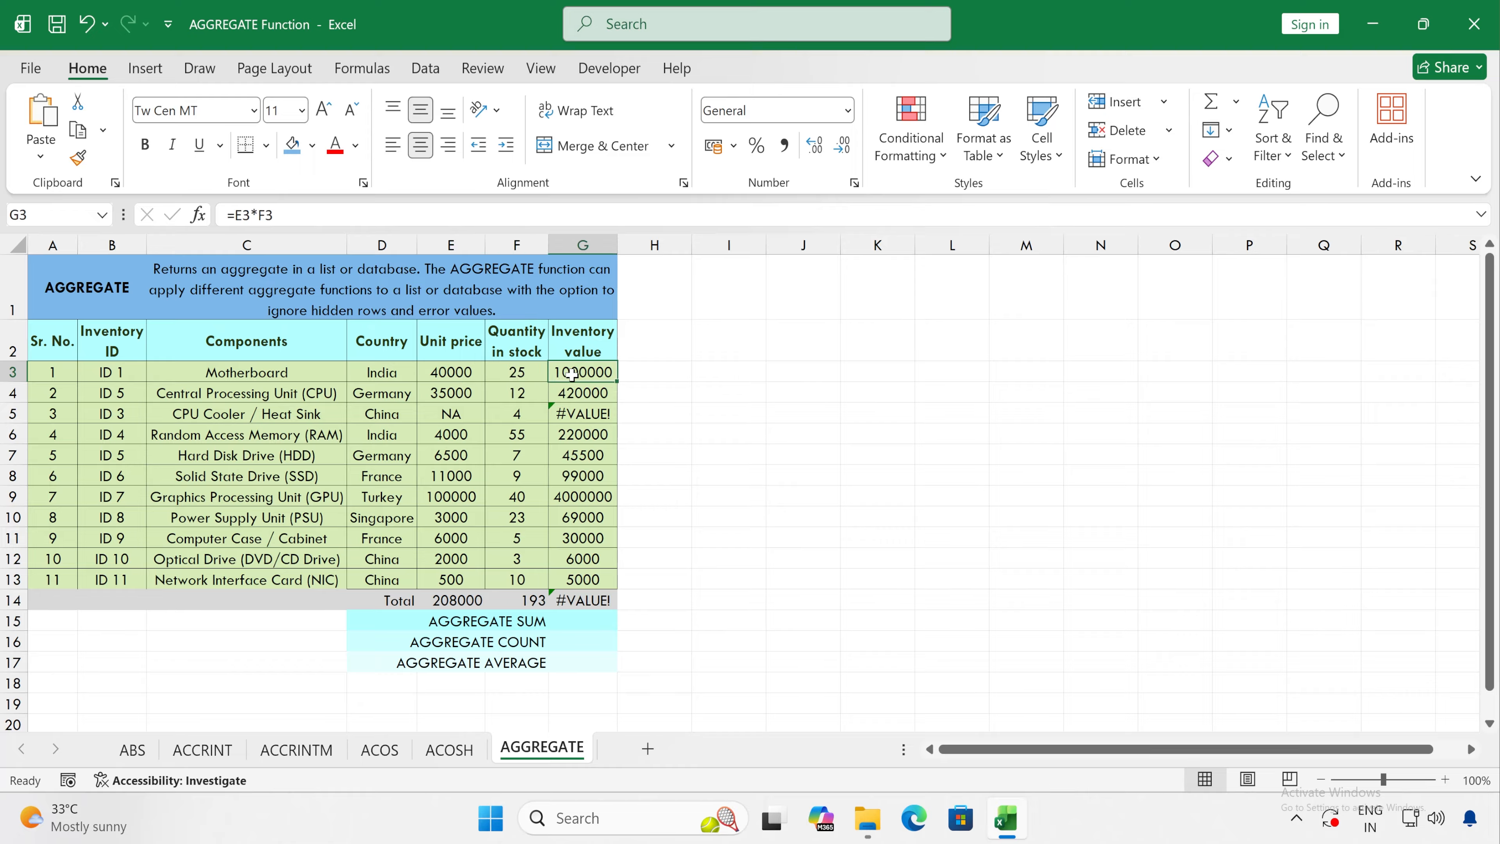
# Step: Examine the CPU Cooler / Heat Sink unit price, its inventory value formula and the inventory value total in G14
pyautogui.click(448, 415)
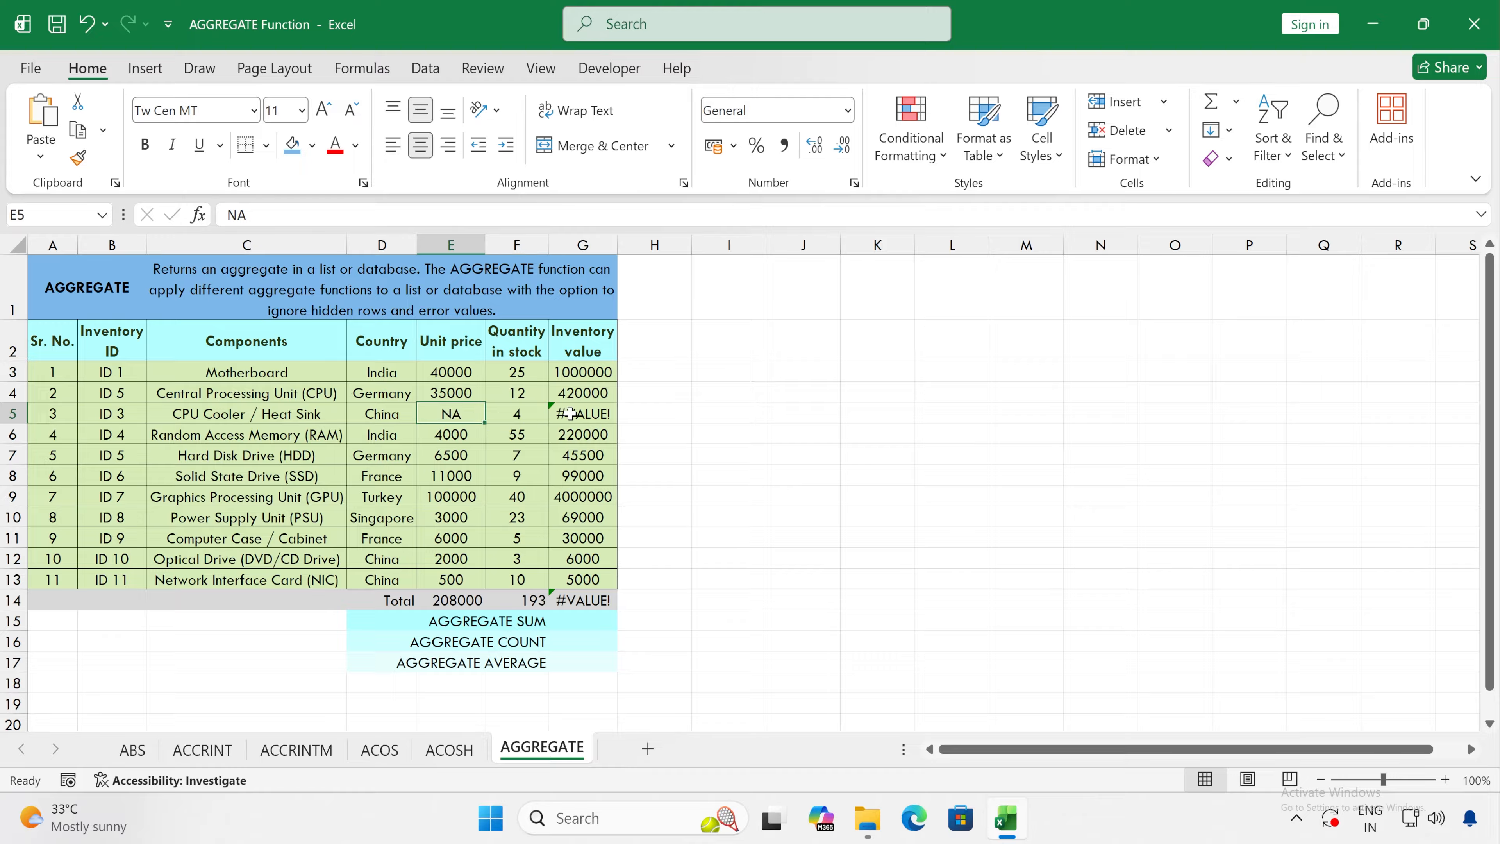
pyautogui.click(587, 415)
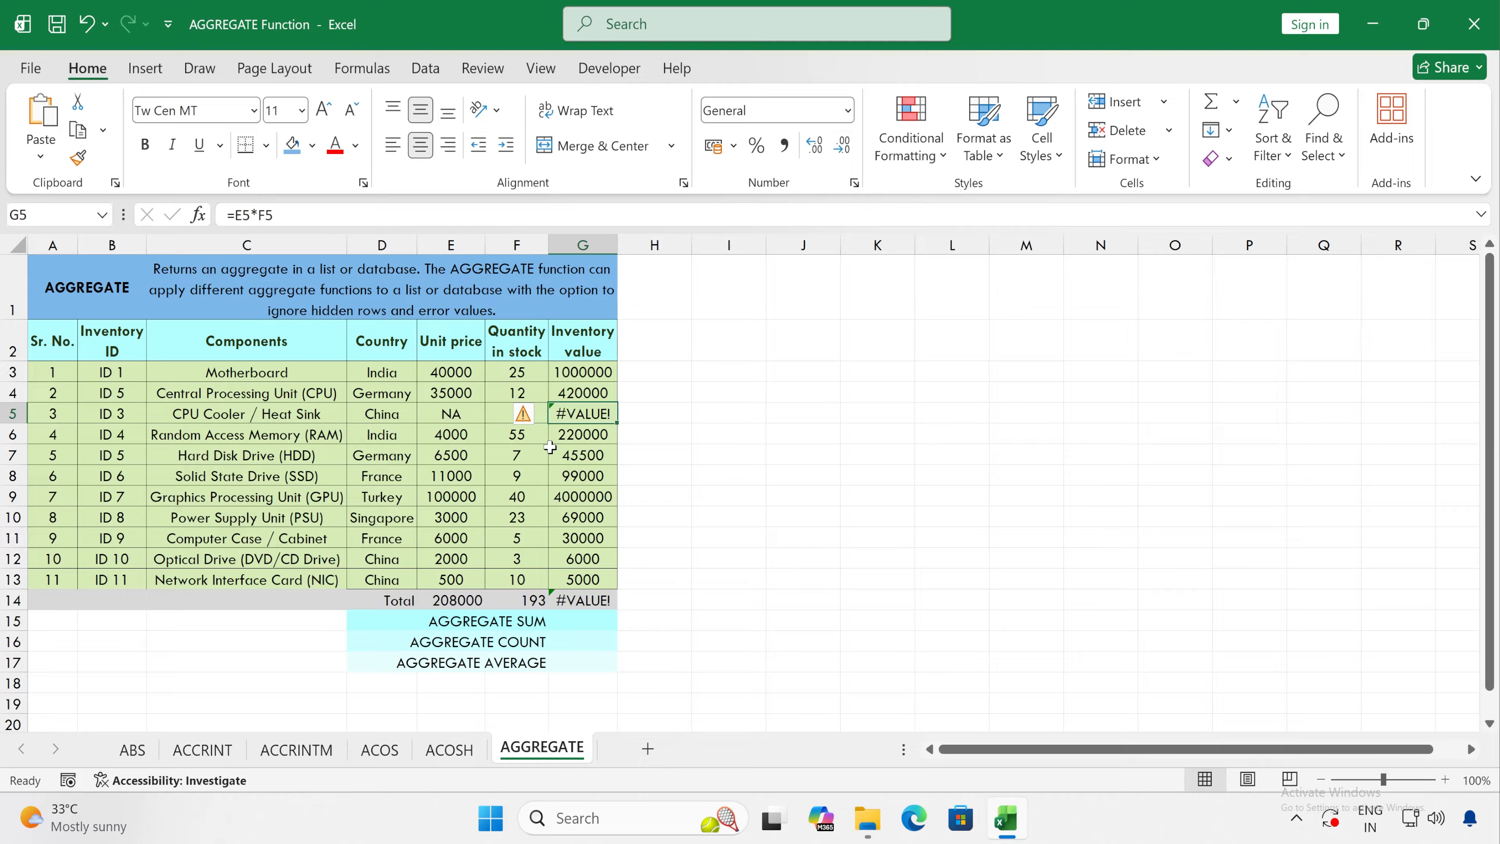
pyautogui.click(598, 596)
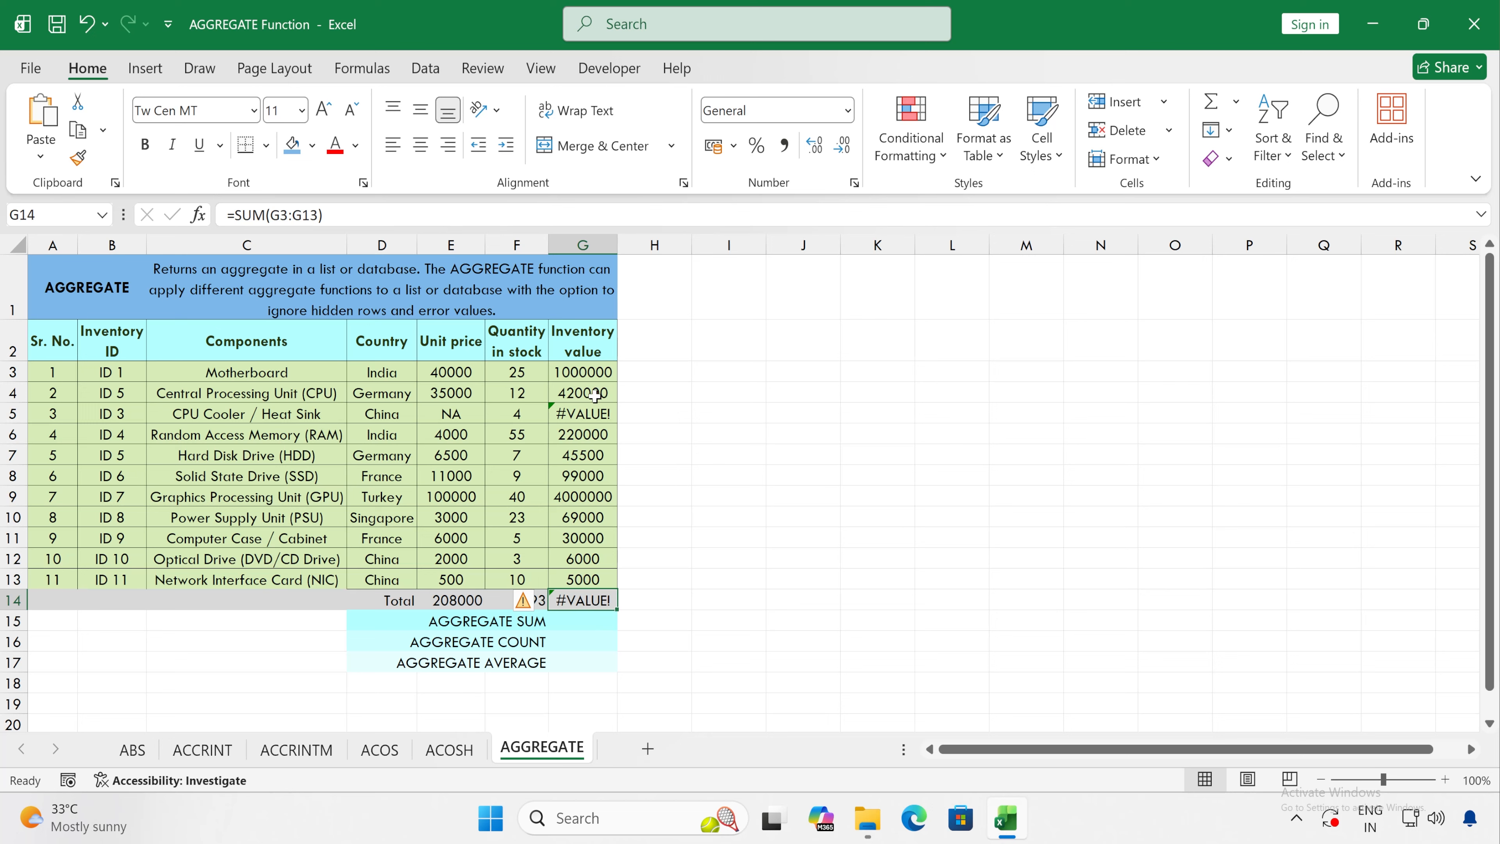
pyautogui.moveTo(591, 391); pyautogui.dragTo(594, 427)
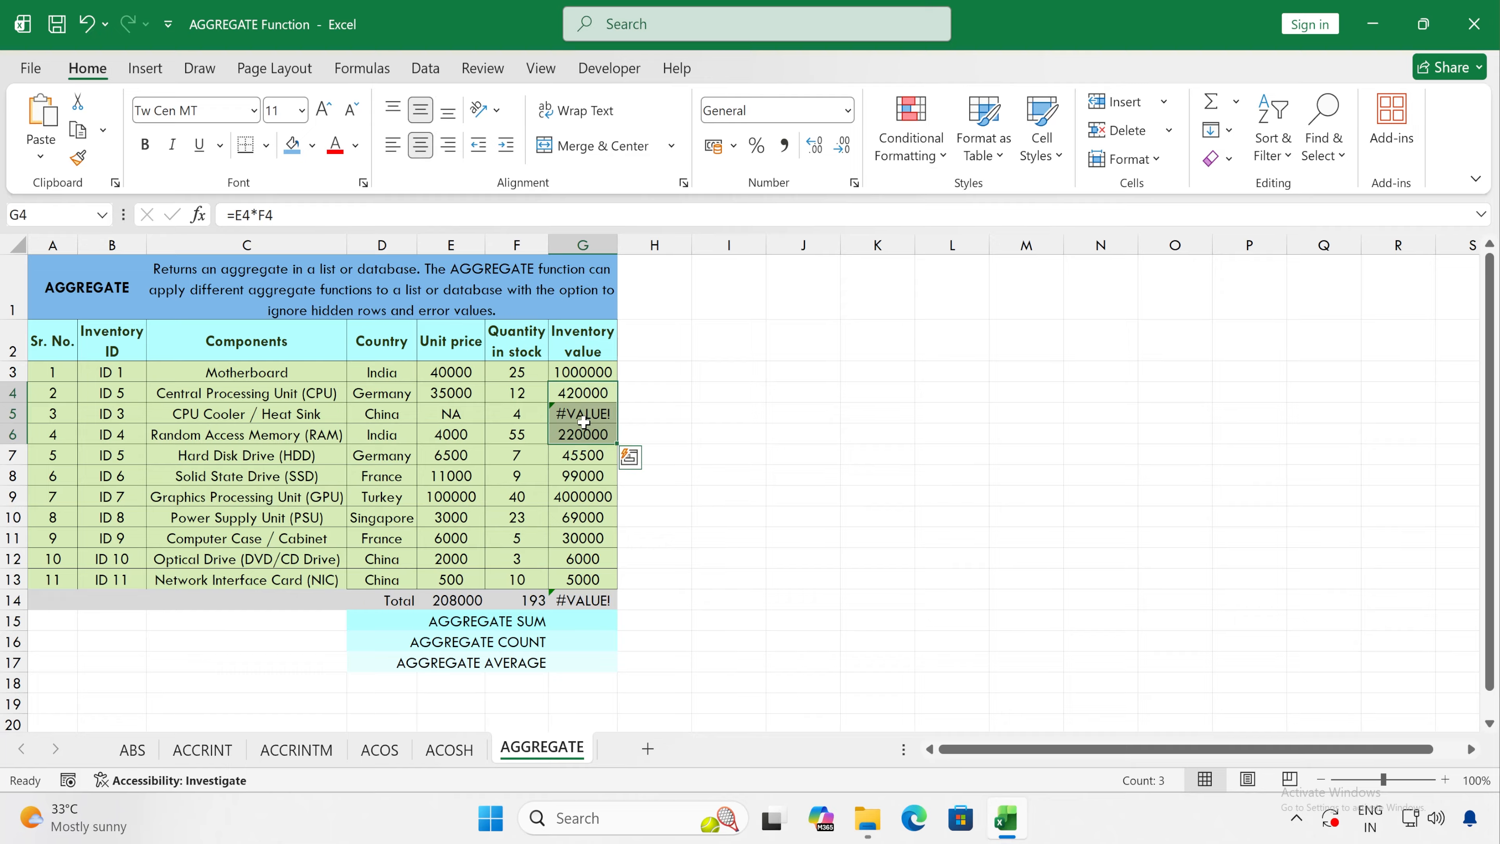
pyautogui.click(757, 619)
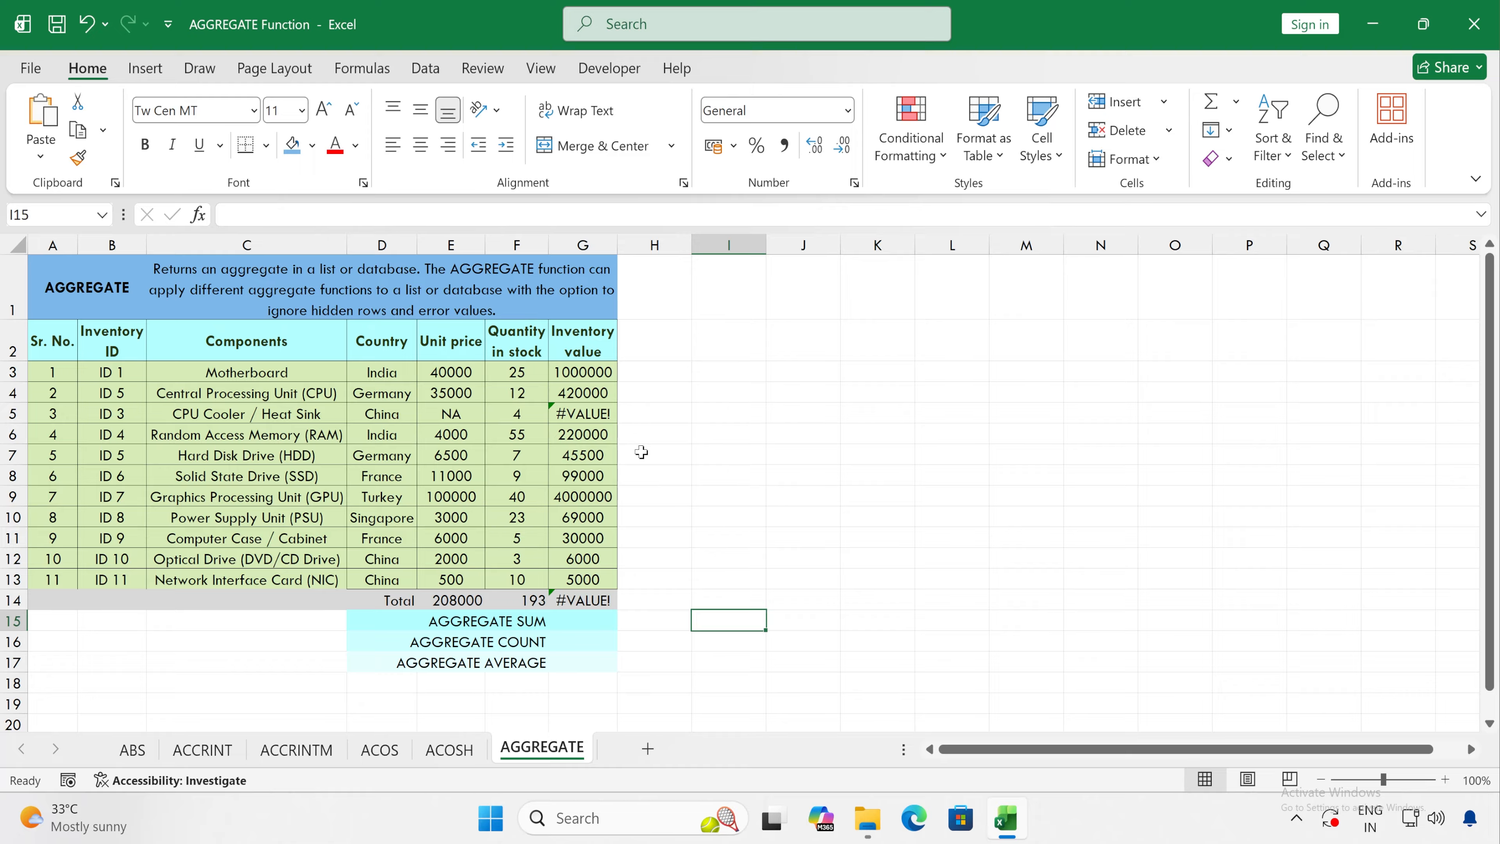
# Step: Hide the CPU Cooler / Heat Sink row and check the Unit price, Quantity and Inventory value totals
pyautogui.click(611, 415)
pyautogui.moveTo(456, 409); pyautogui.dragTo(606, 408)
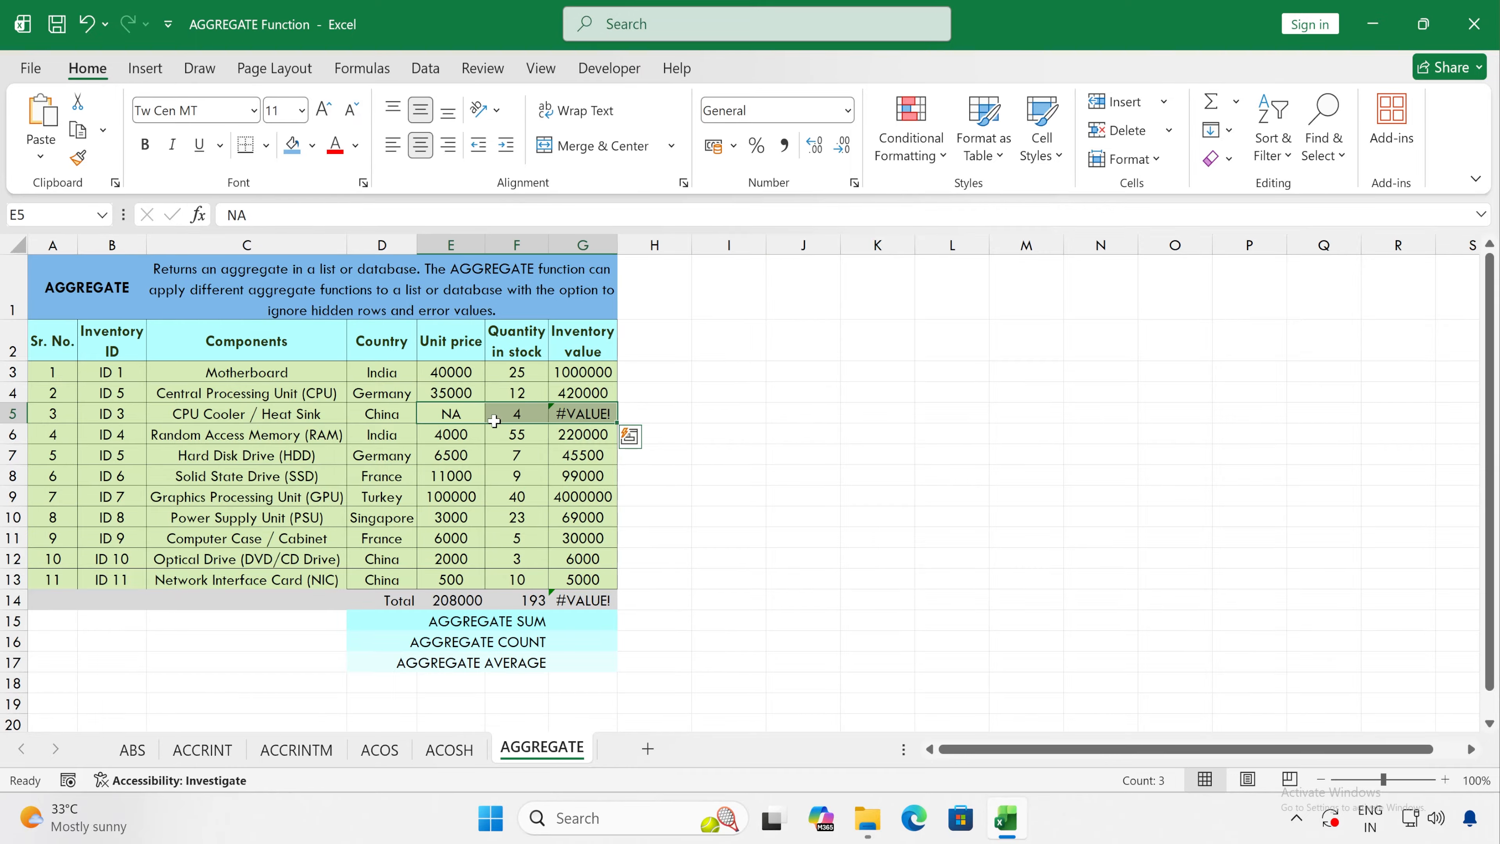
pyautogui.rightClick(8, 414)
pyautogui.click(120, 740)
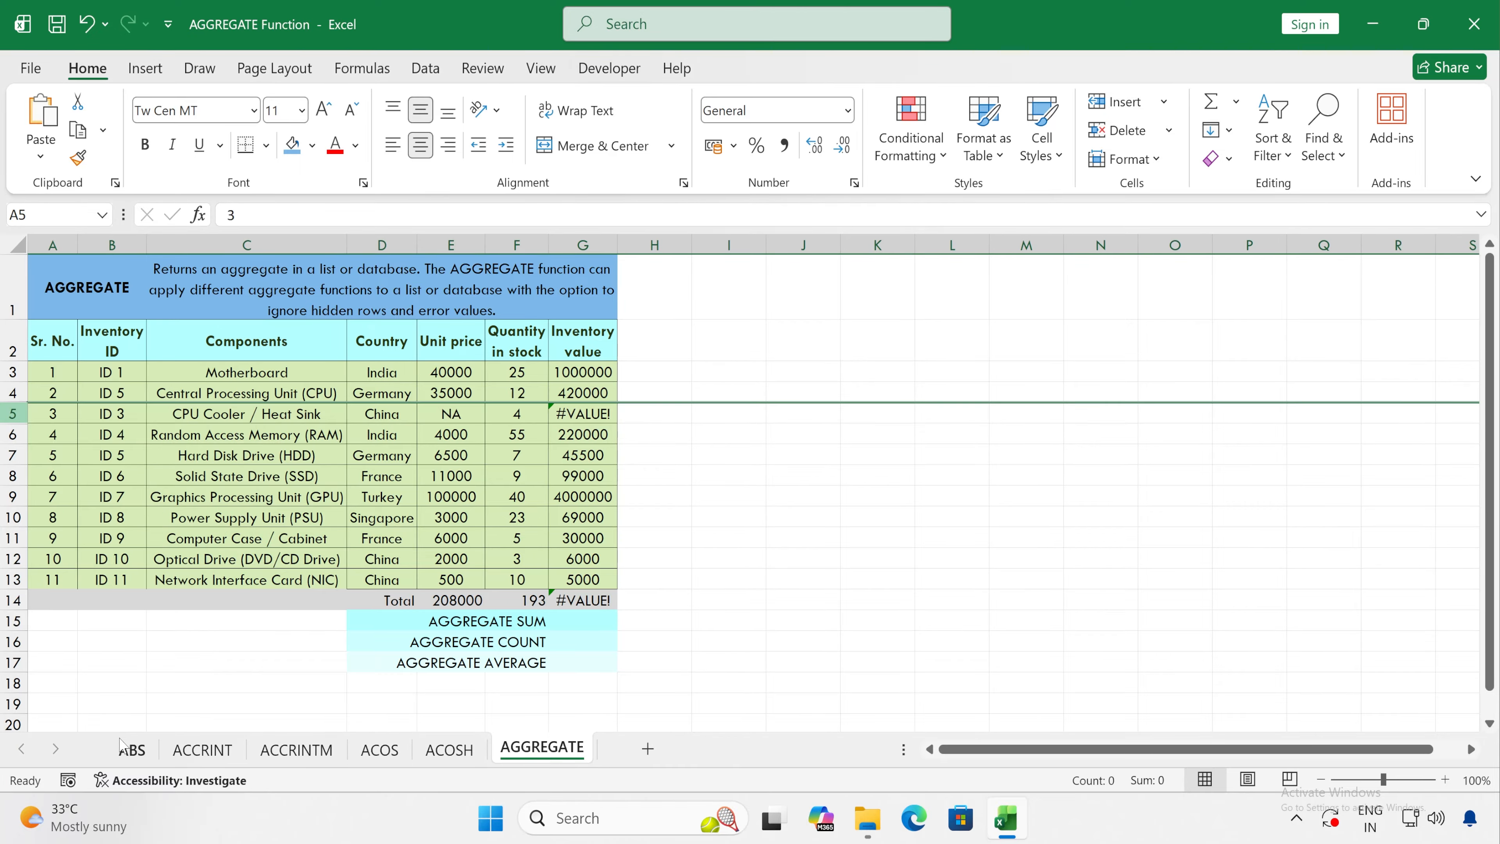
pyautogui.click(448, 577)
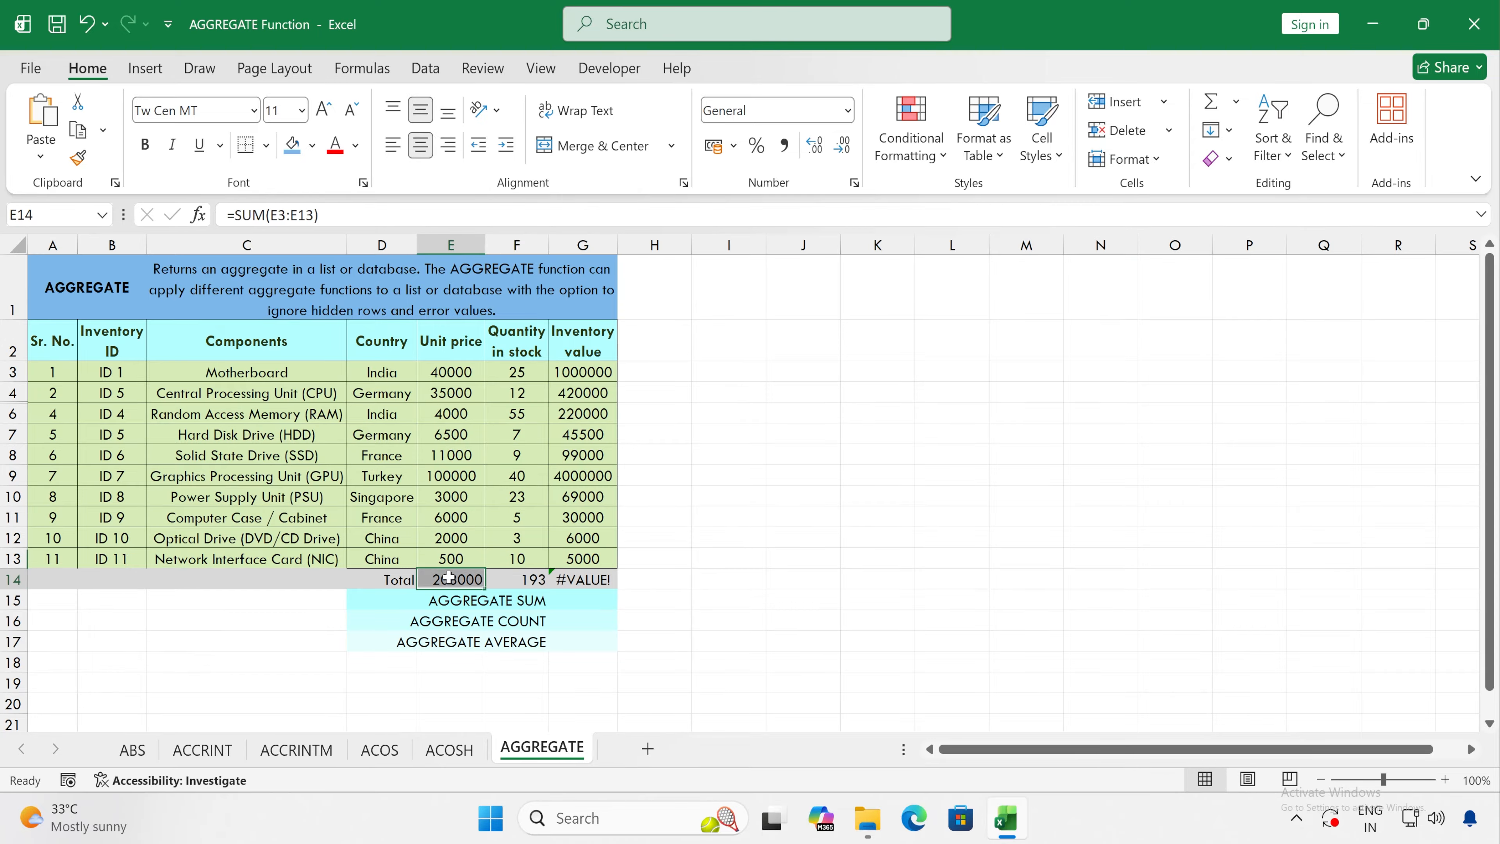
pyautogui.hotkey('shift', 'Right')
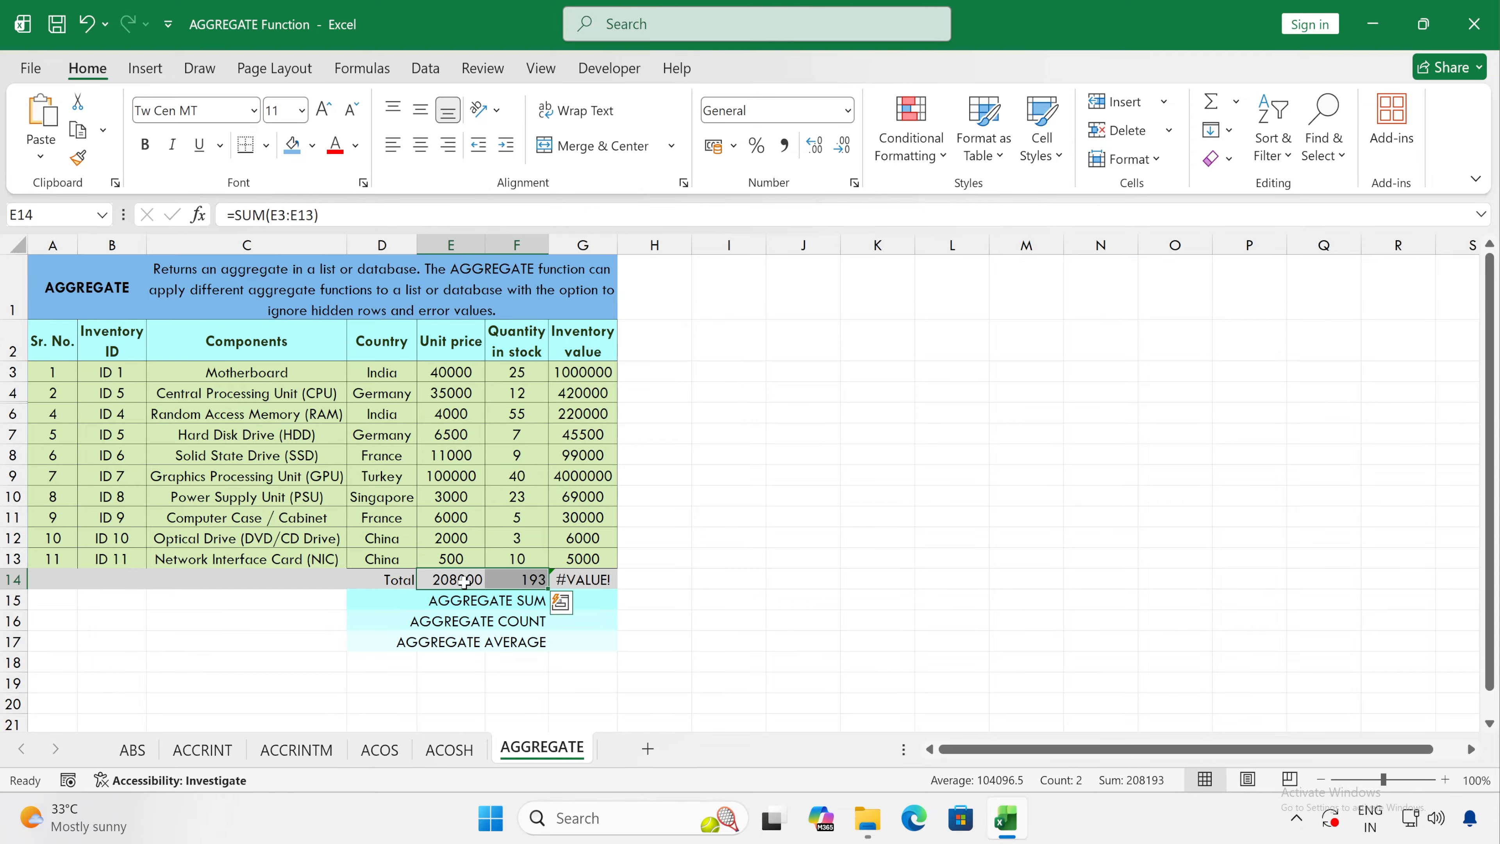
pyautogui.click(594, 581)
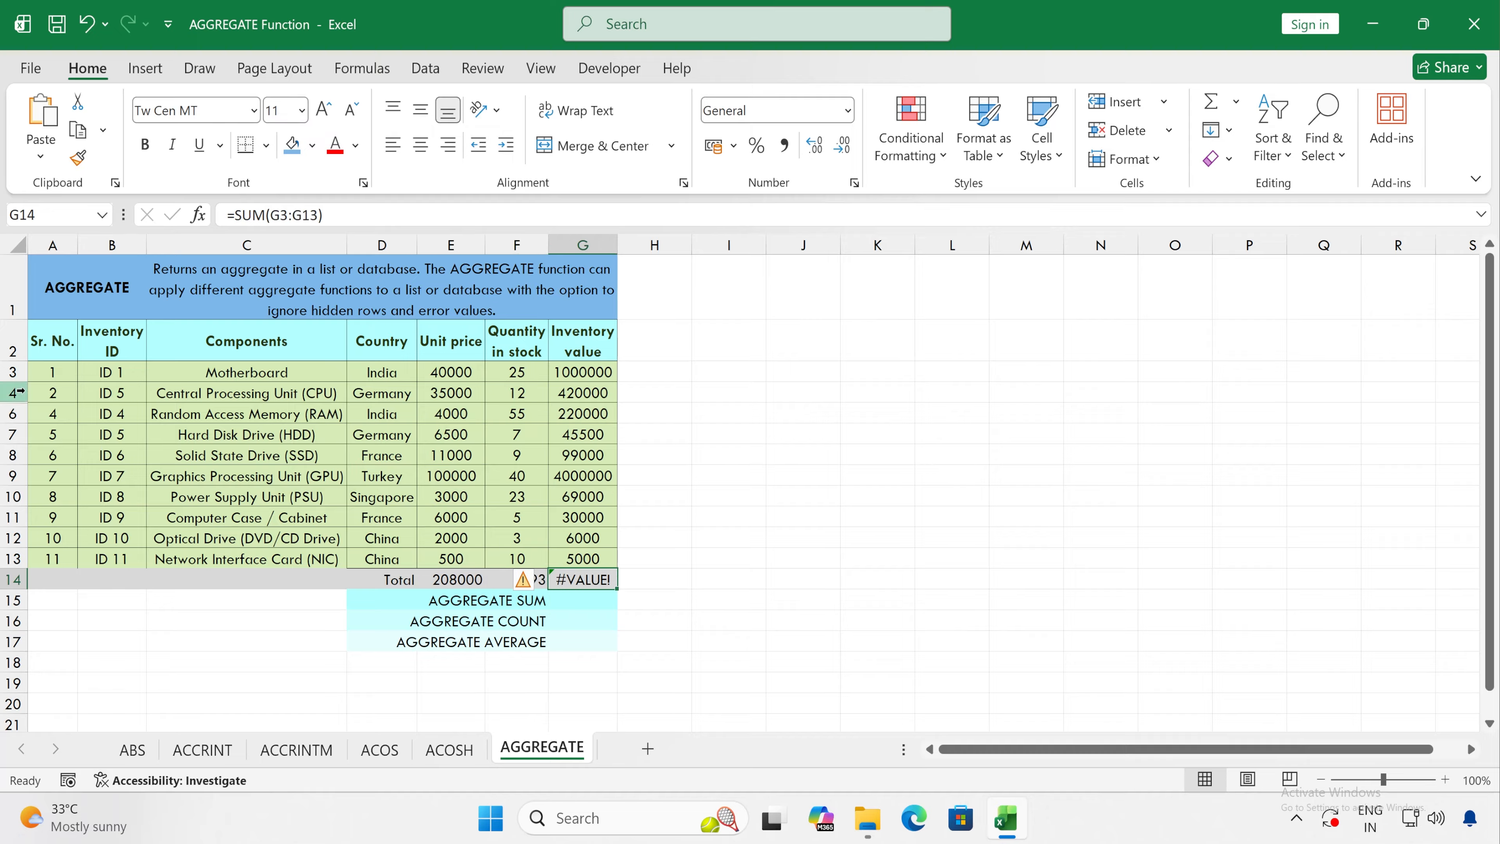
# Step: Unhide the CPU Cooler / Heat Sink row between rows 4 and 6
pyautogui.moveTo(12, 392); pyautogui.dragTo(10, 433)
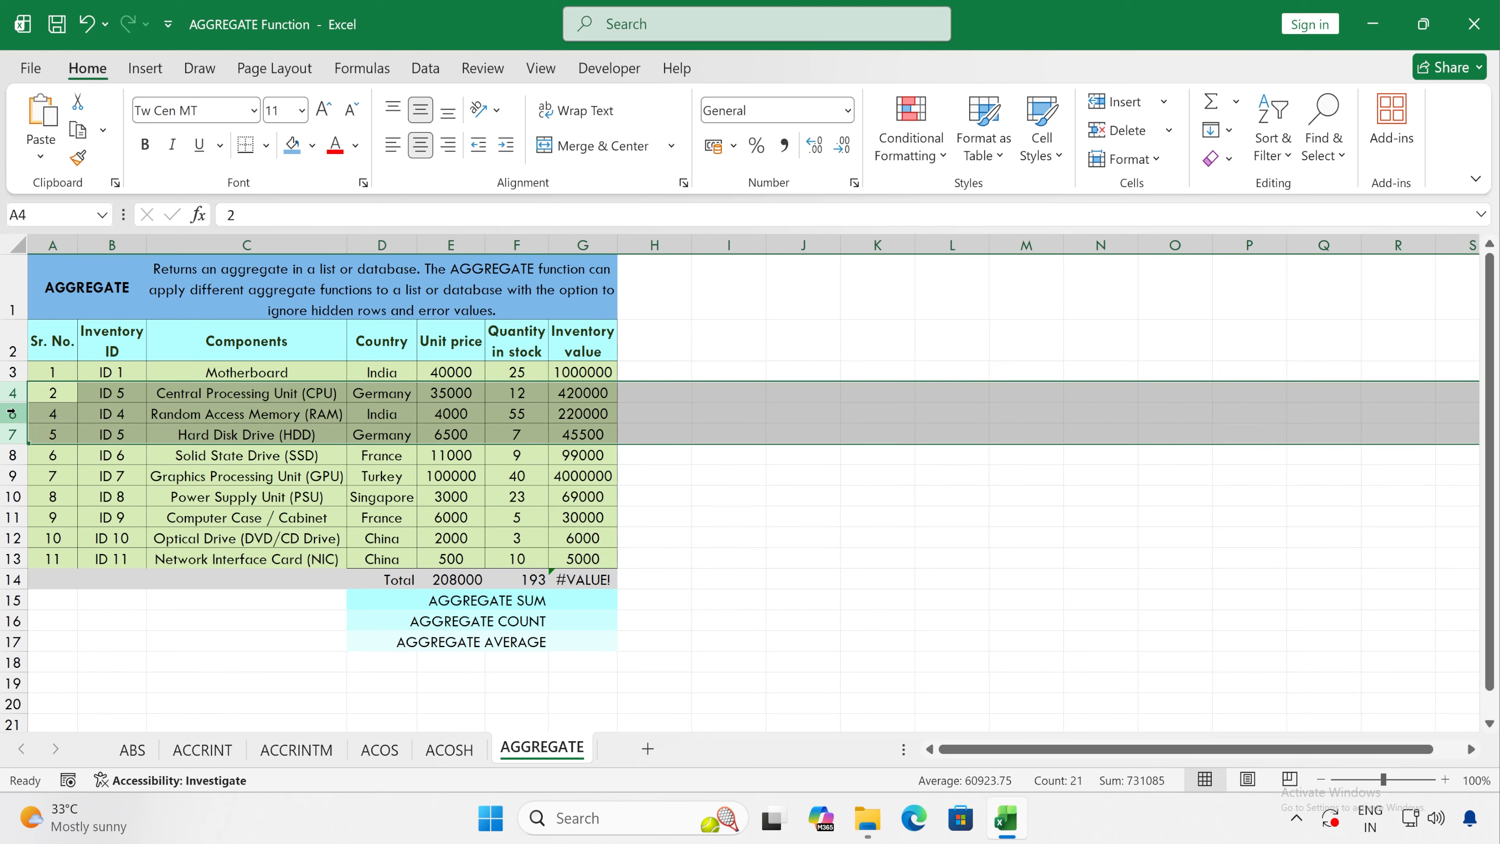
pyautogui.rightClick(12, 414)
pyautogui.click(76, 772)
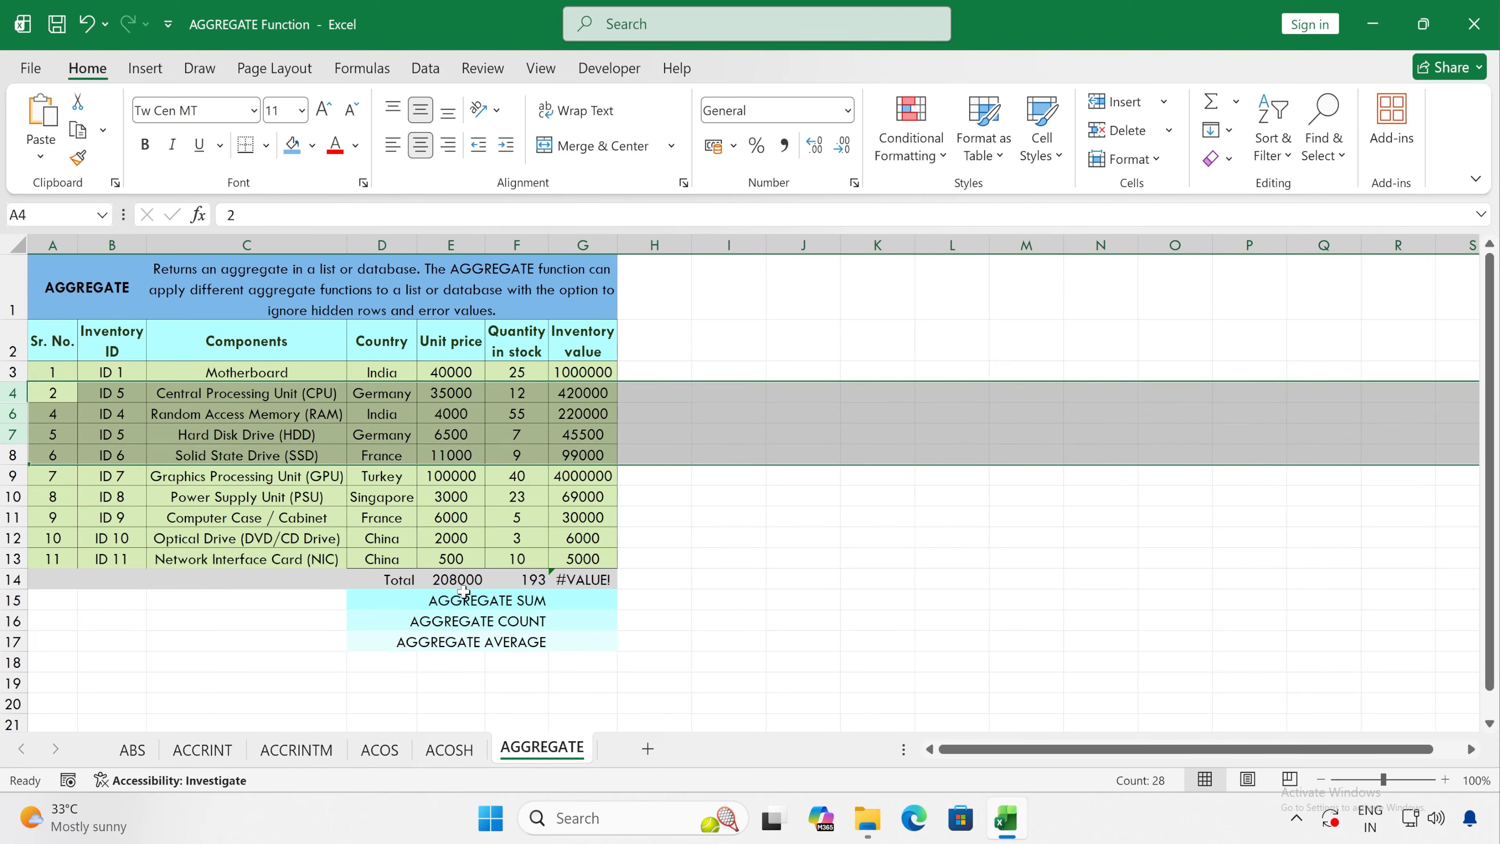
pyautogui.click(474, 440)
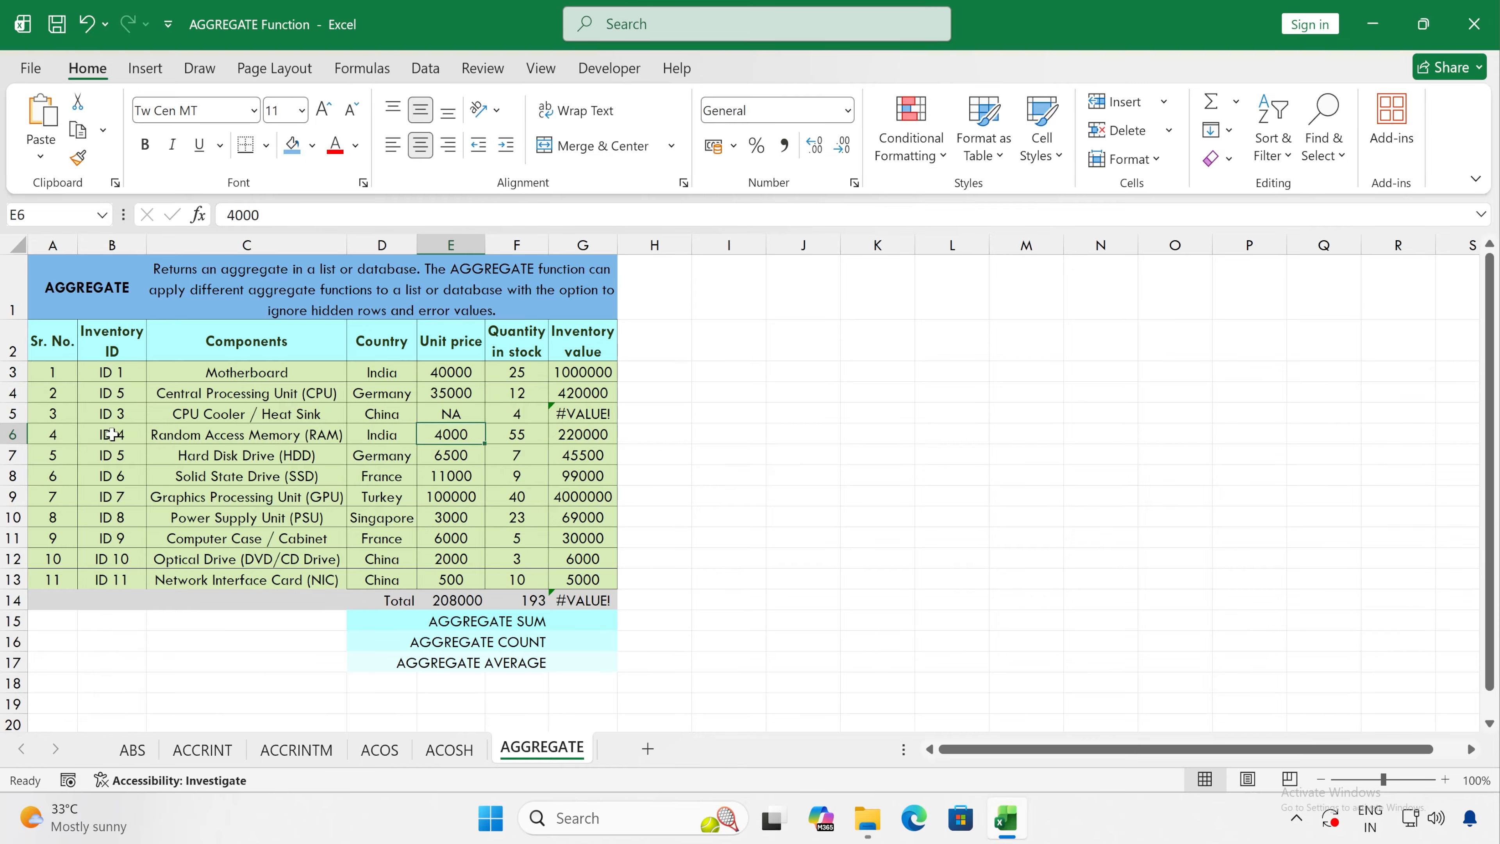
# Step: Try deleting the CPU Cooler / Heat Sink row, undo the deletion and check the inventory value total
pyautogui.rightClick(24, 415)
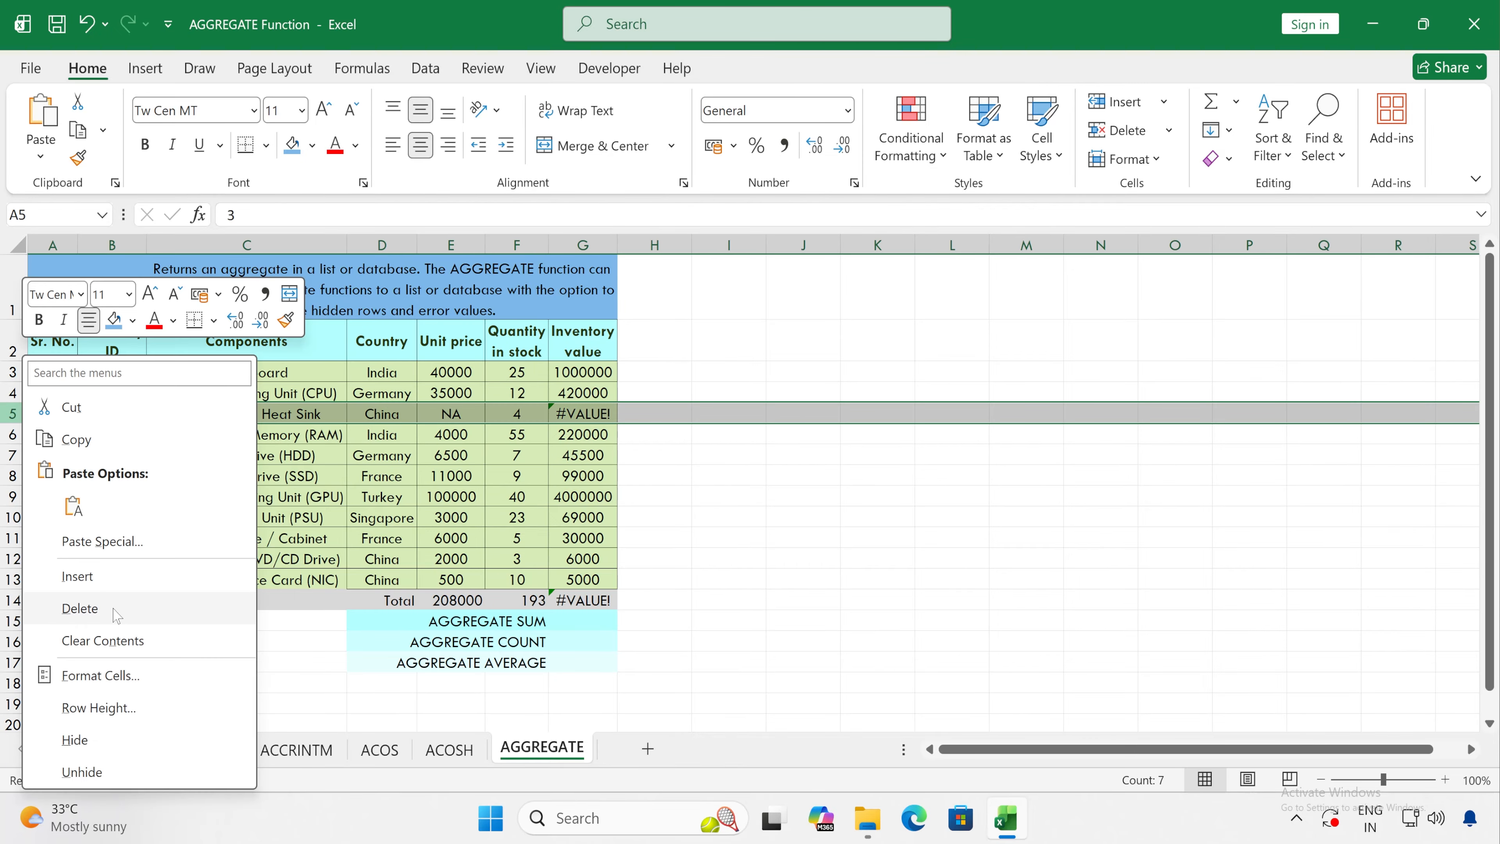
pyautogui.click(80, 608)
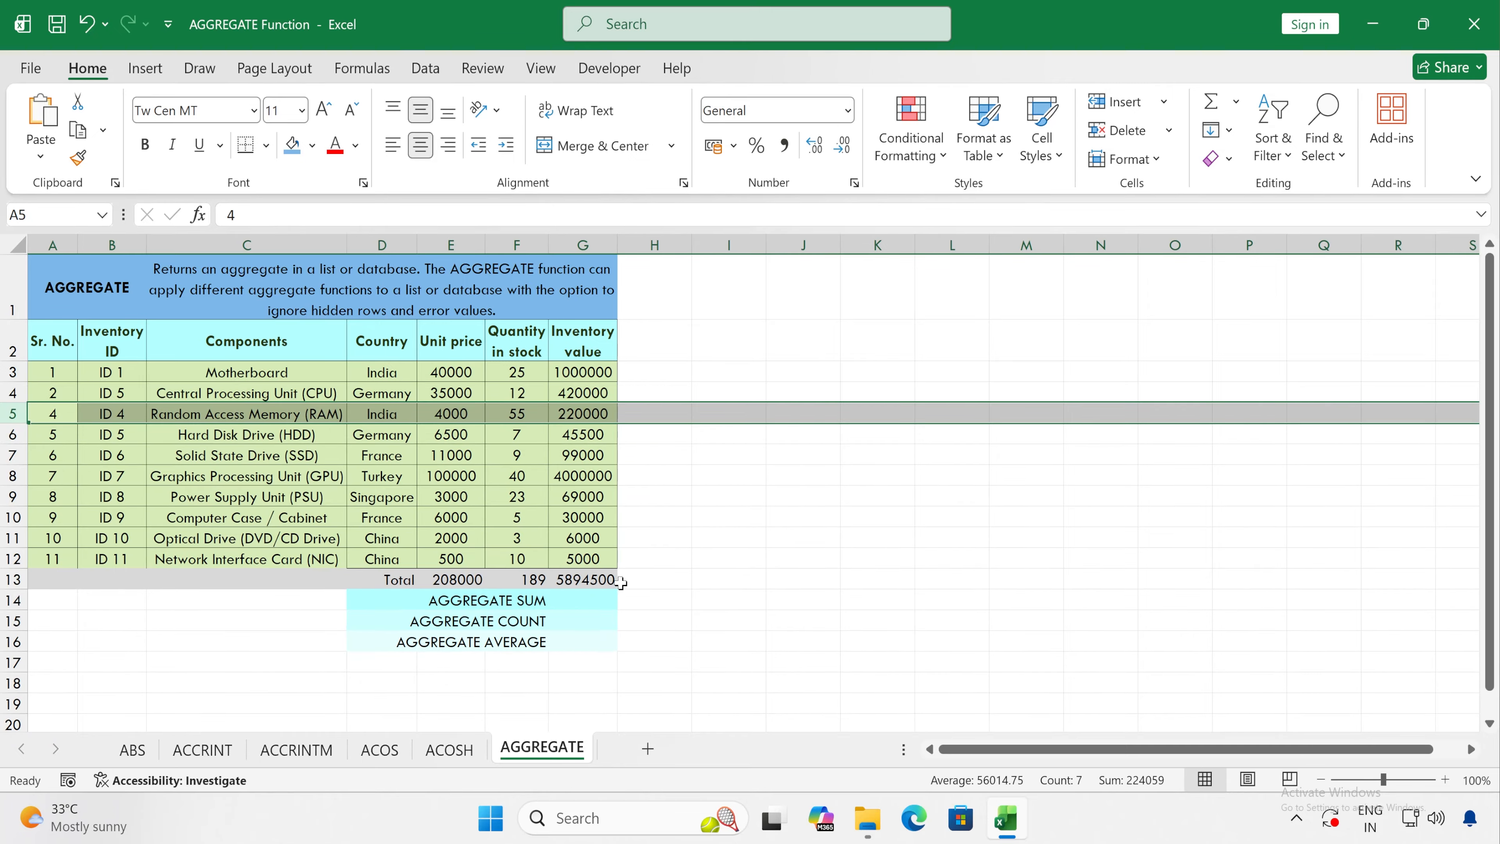
pyautogui.click(88, 25)
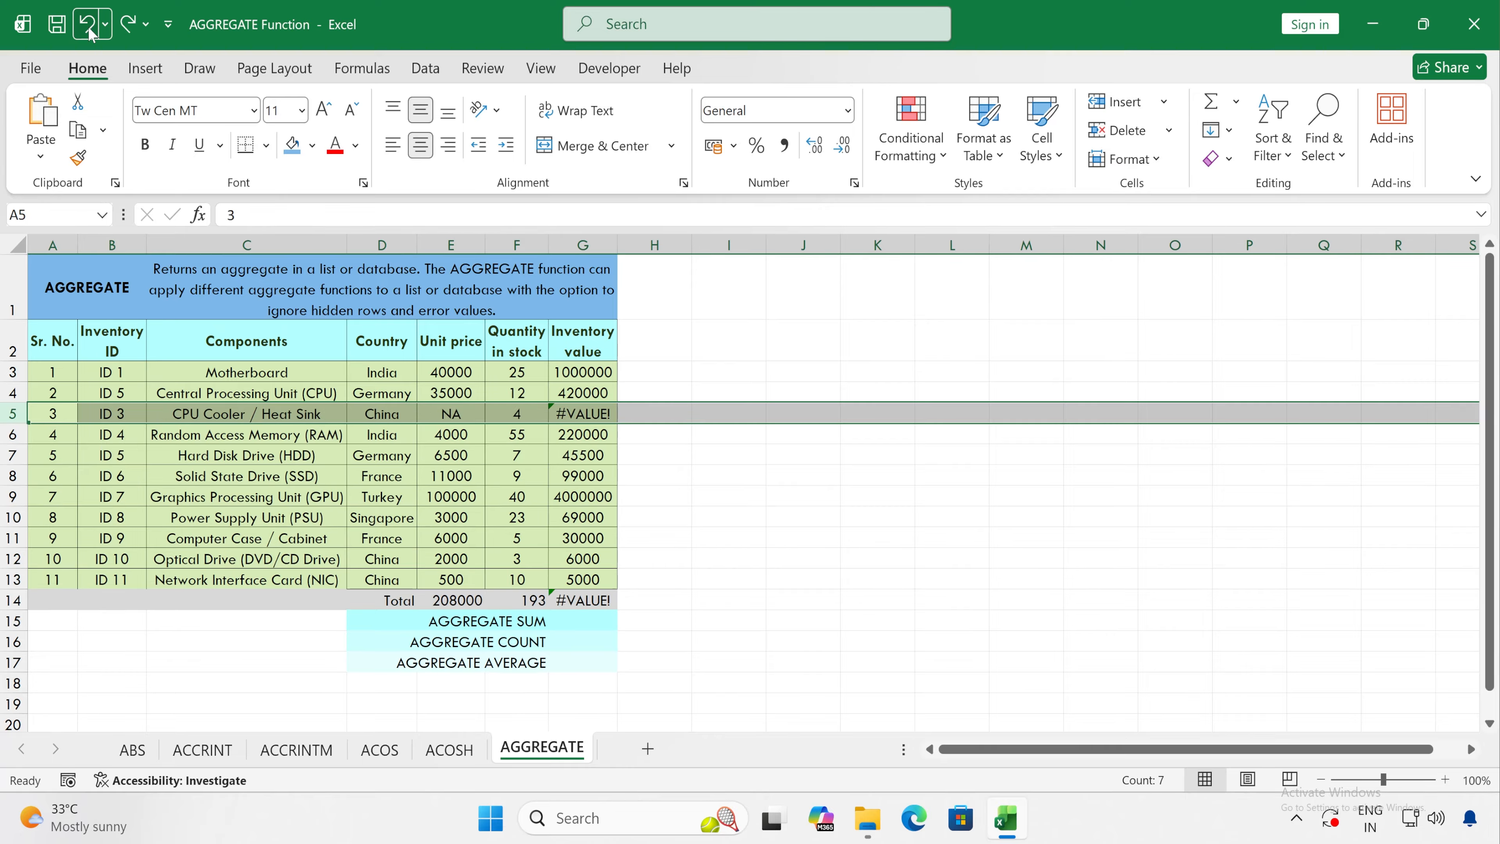
pyautogui.click(588, 602)
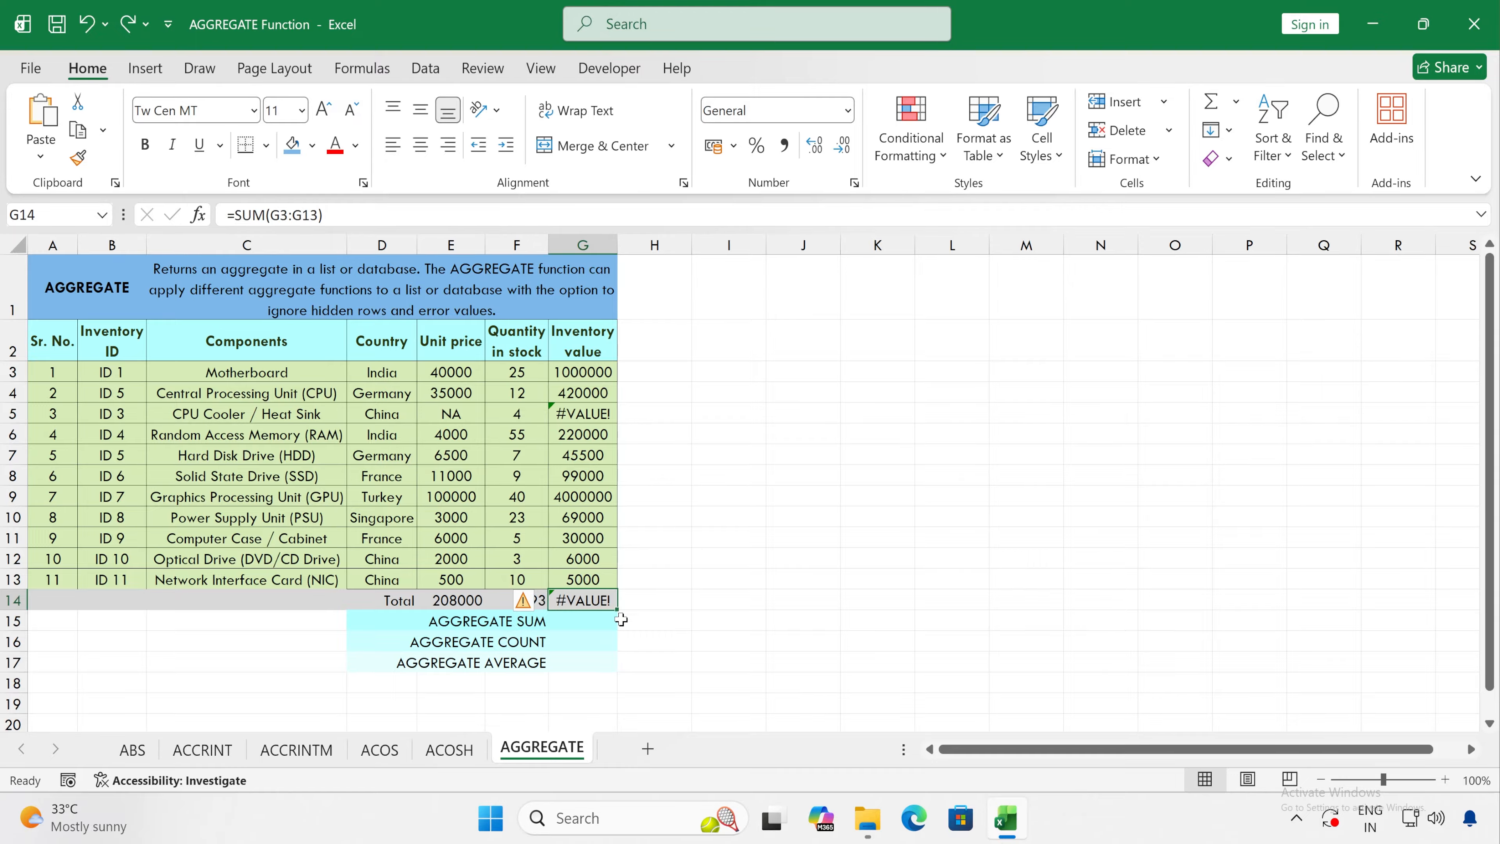
# Step: Start an AGGREGATE formula in G15, beside AGGREGATE SUM, with function number 9 - SUM
pyautogui.click(588, 620)
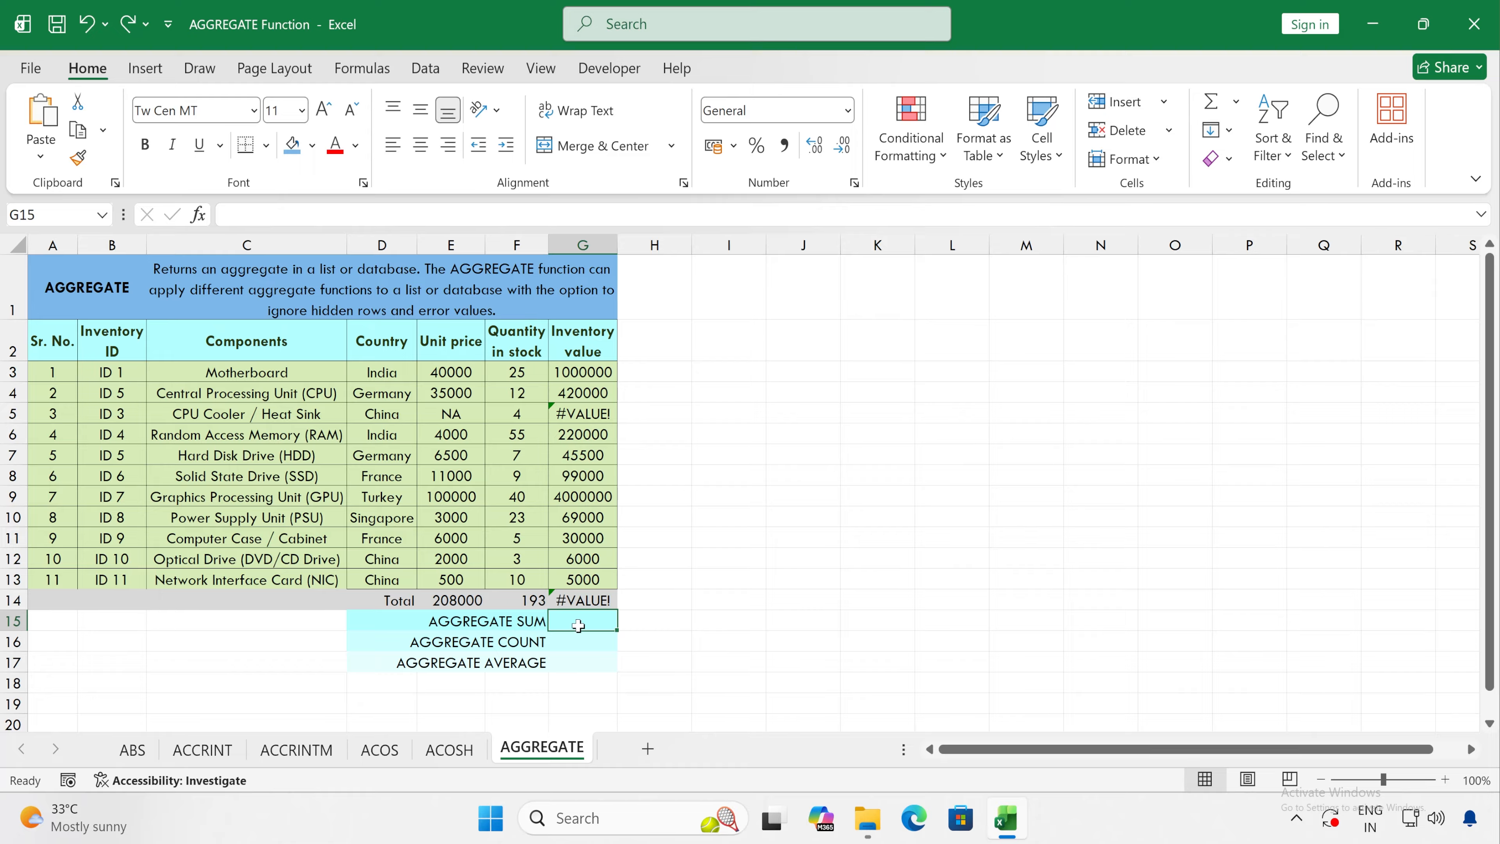
pyautogui.click(591, 602)
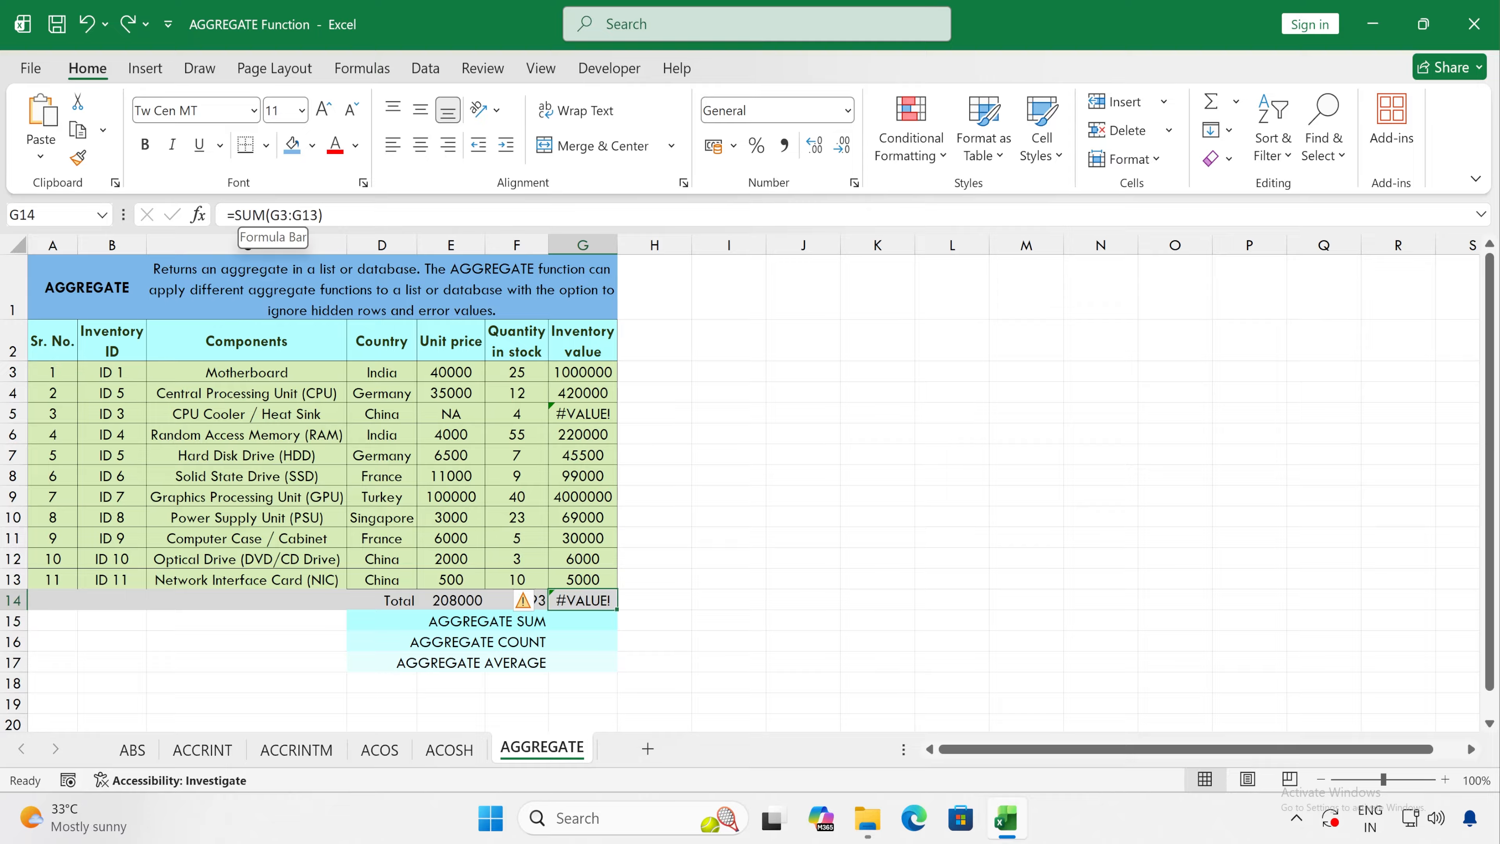
pyautogui.click(587, 620)
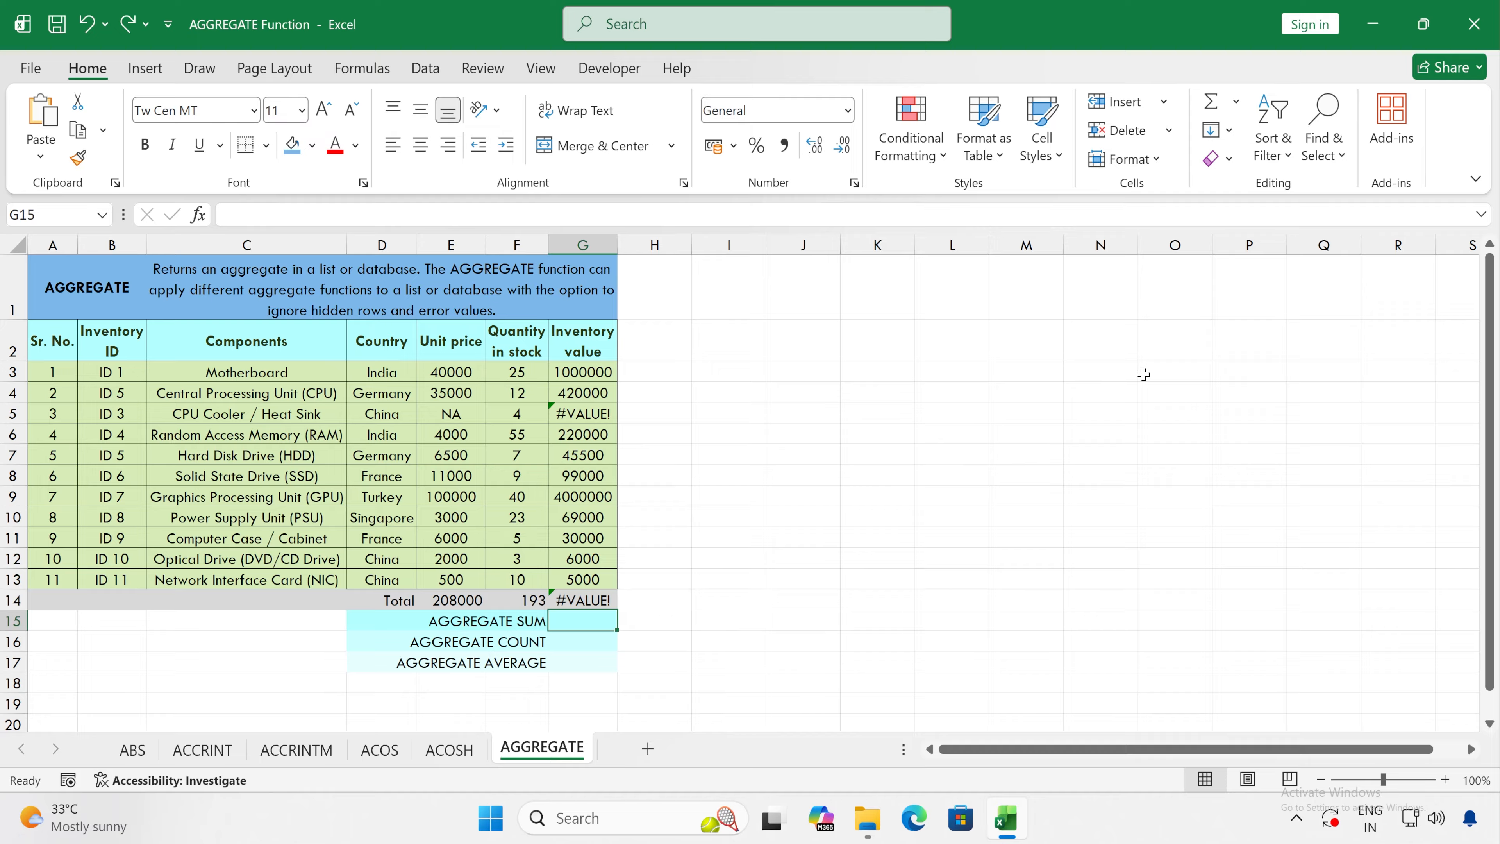
pyautogui.write('=agg')
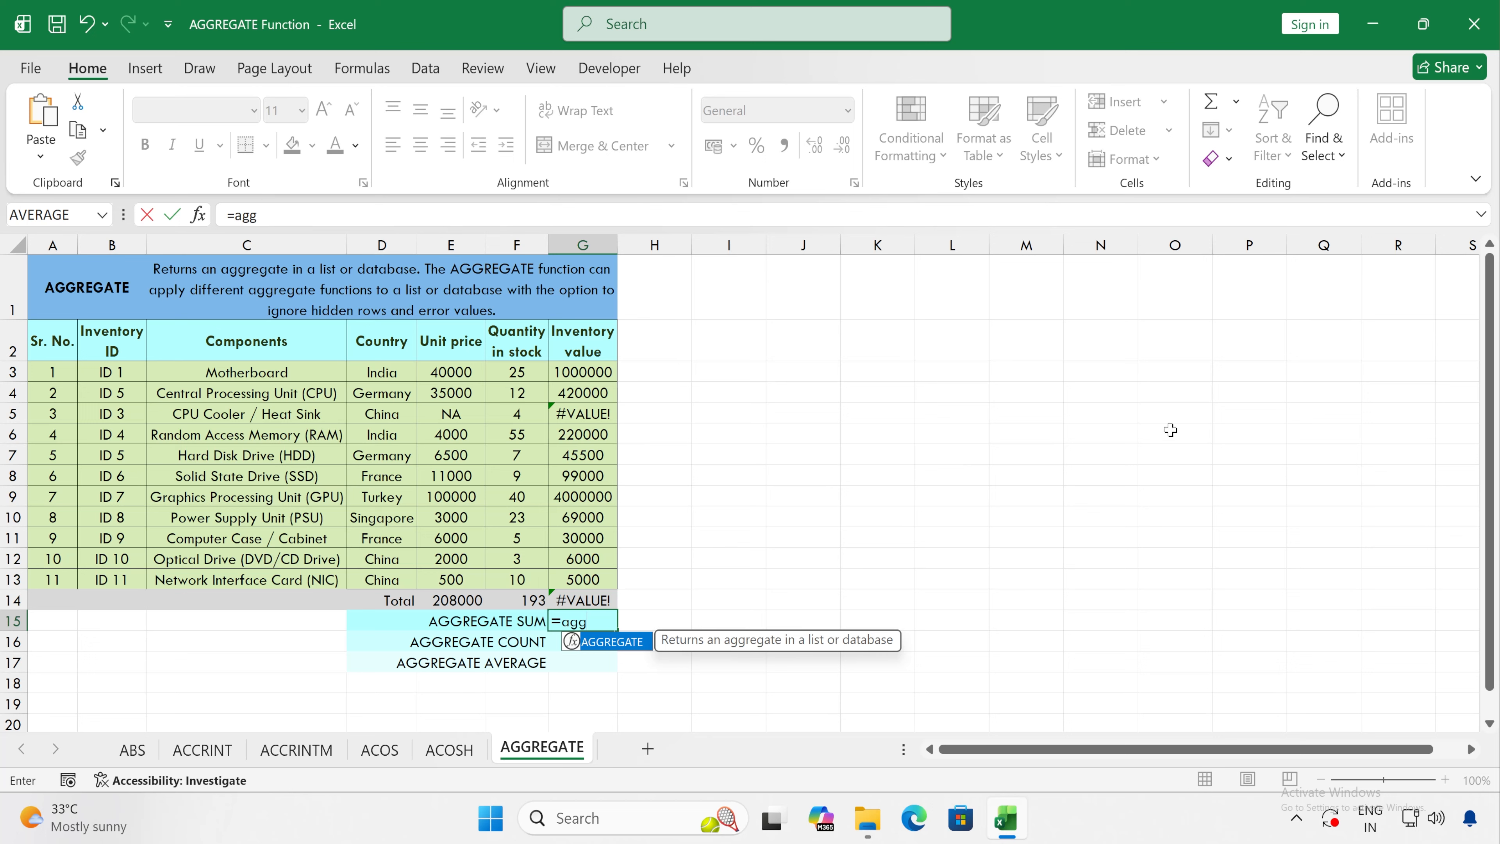
pyautogui.doubleClick(610, 643)
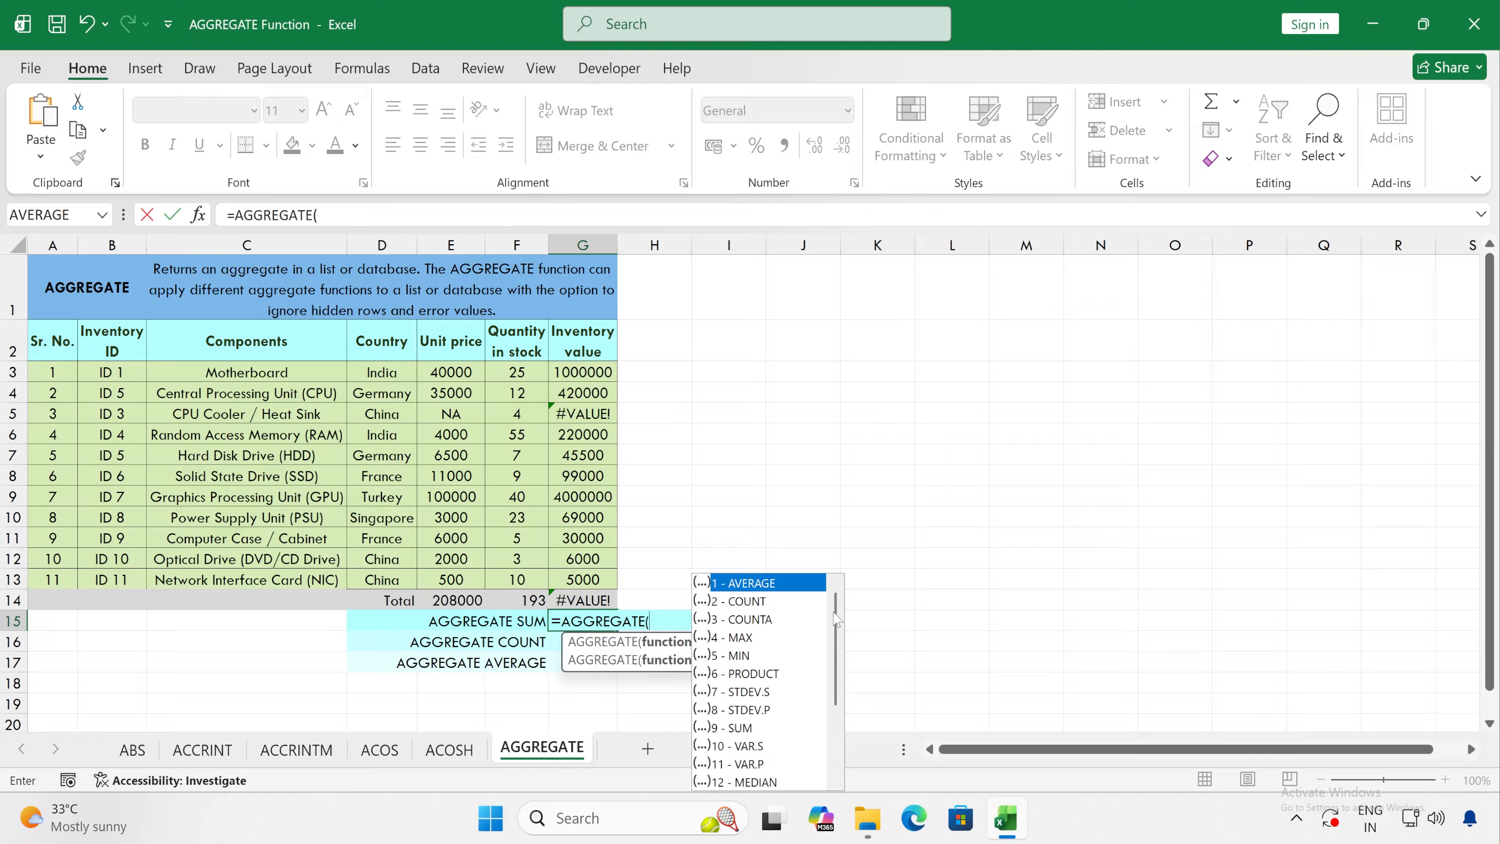
pyautogui.moveTo(837, 619)
pyautogui.mouseDown()
pyautogui.moveTo(842, 733)
pyautogui.moveTo(848, 607)
pyautogui.mouseUp()
pyautogui.moveTo(835, 612)
pyautogui.mouseDown()
pyautogui.moveTo(836, 717)
pyautogui.moveTo(834, 583)
pyautogui.mouseUp()
pyautogui.click(736, 729)
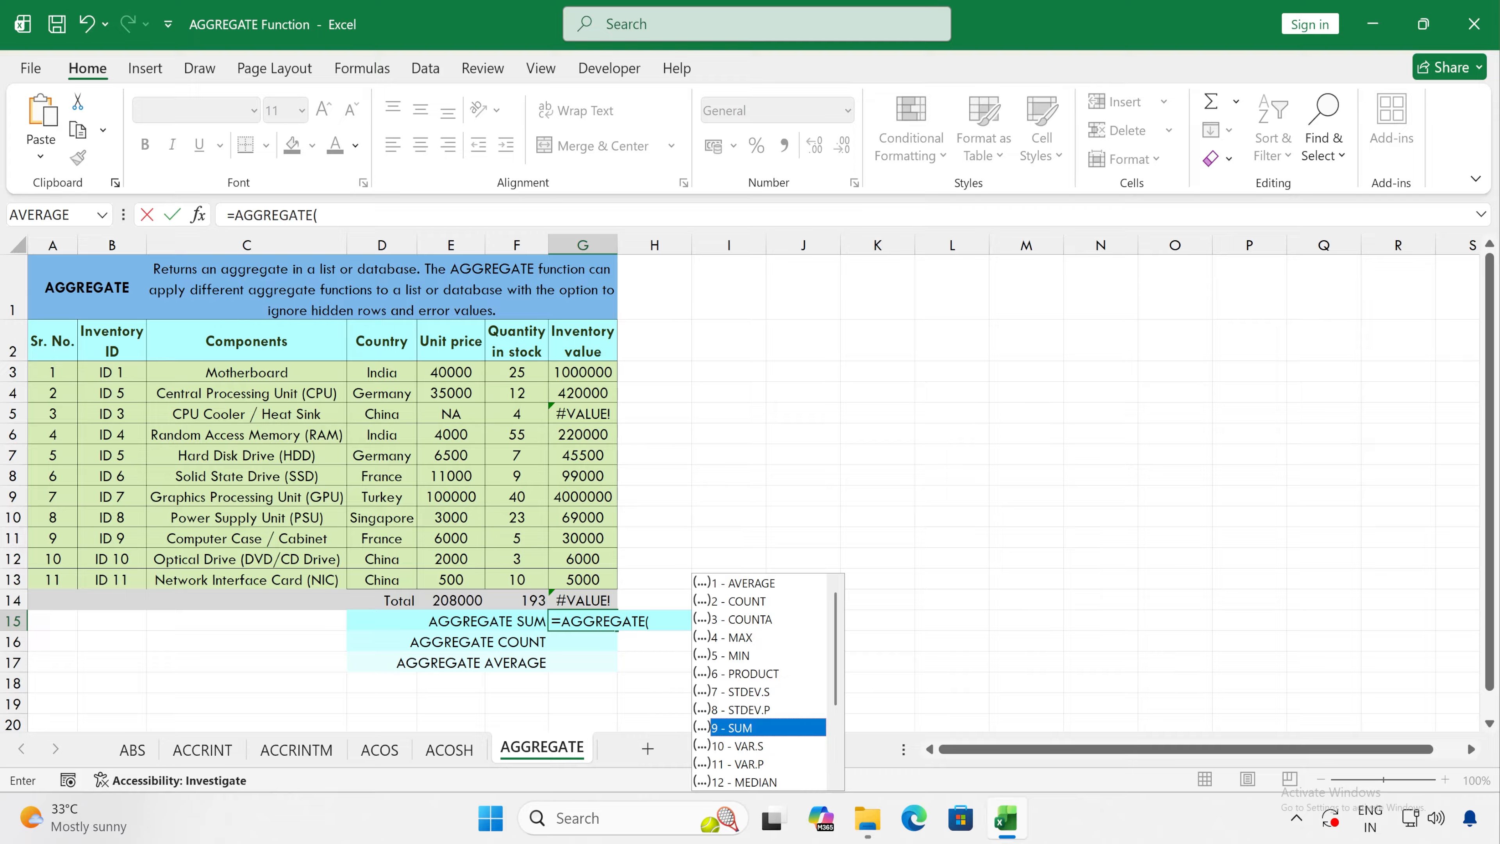
pyautogui.doubleClick(748, 728)
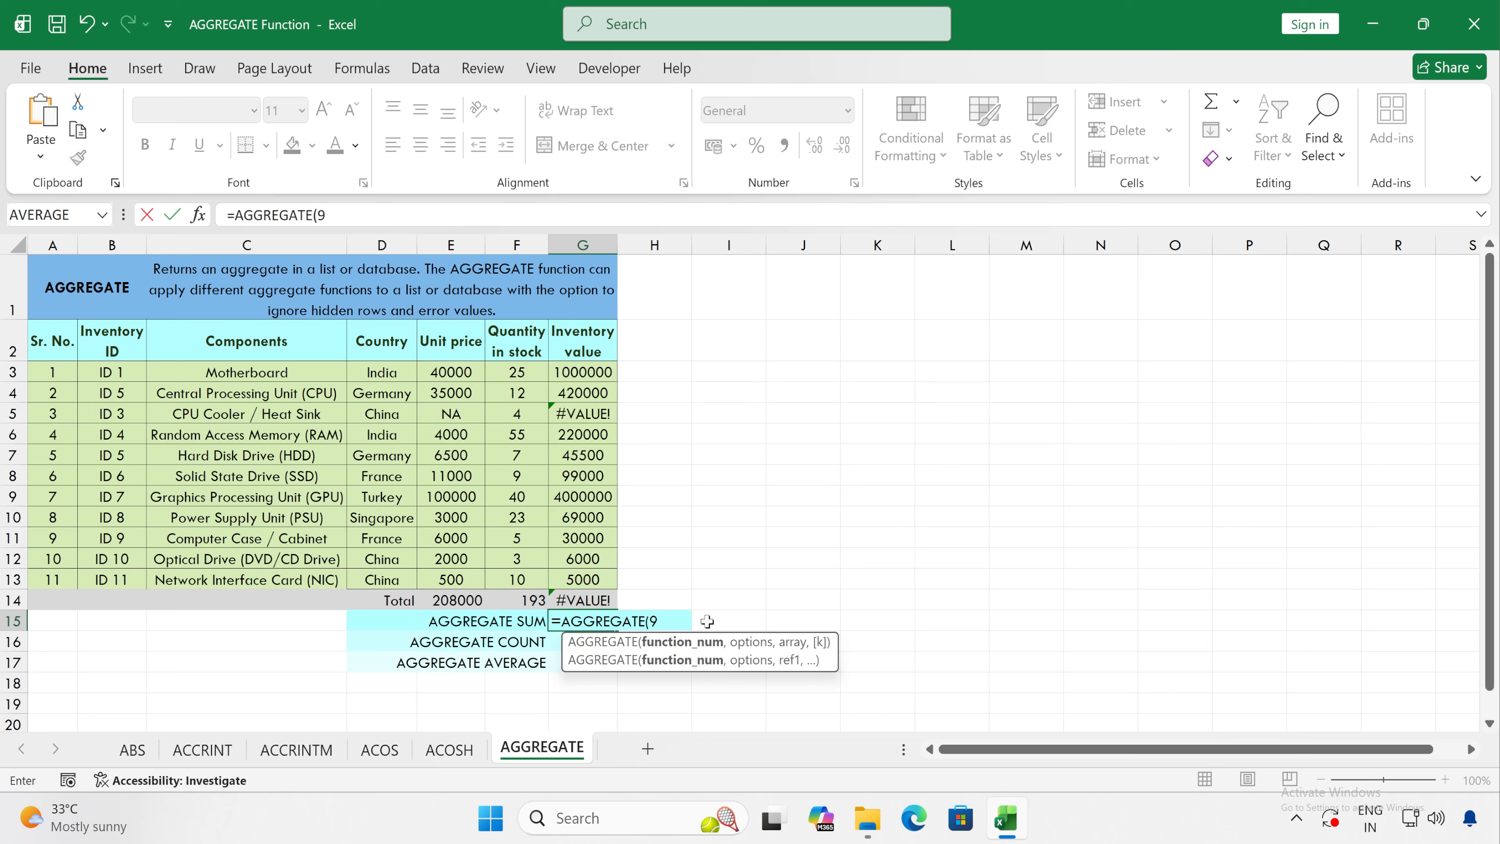
# Step: Set the options argument of the AGGREGATE formula in G15 to 6 - Ignore error values
pyautogui.write(',')
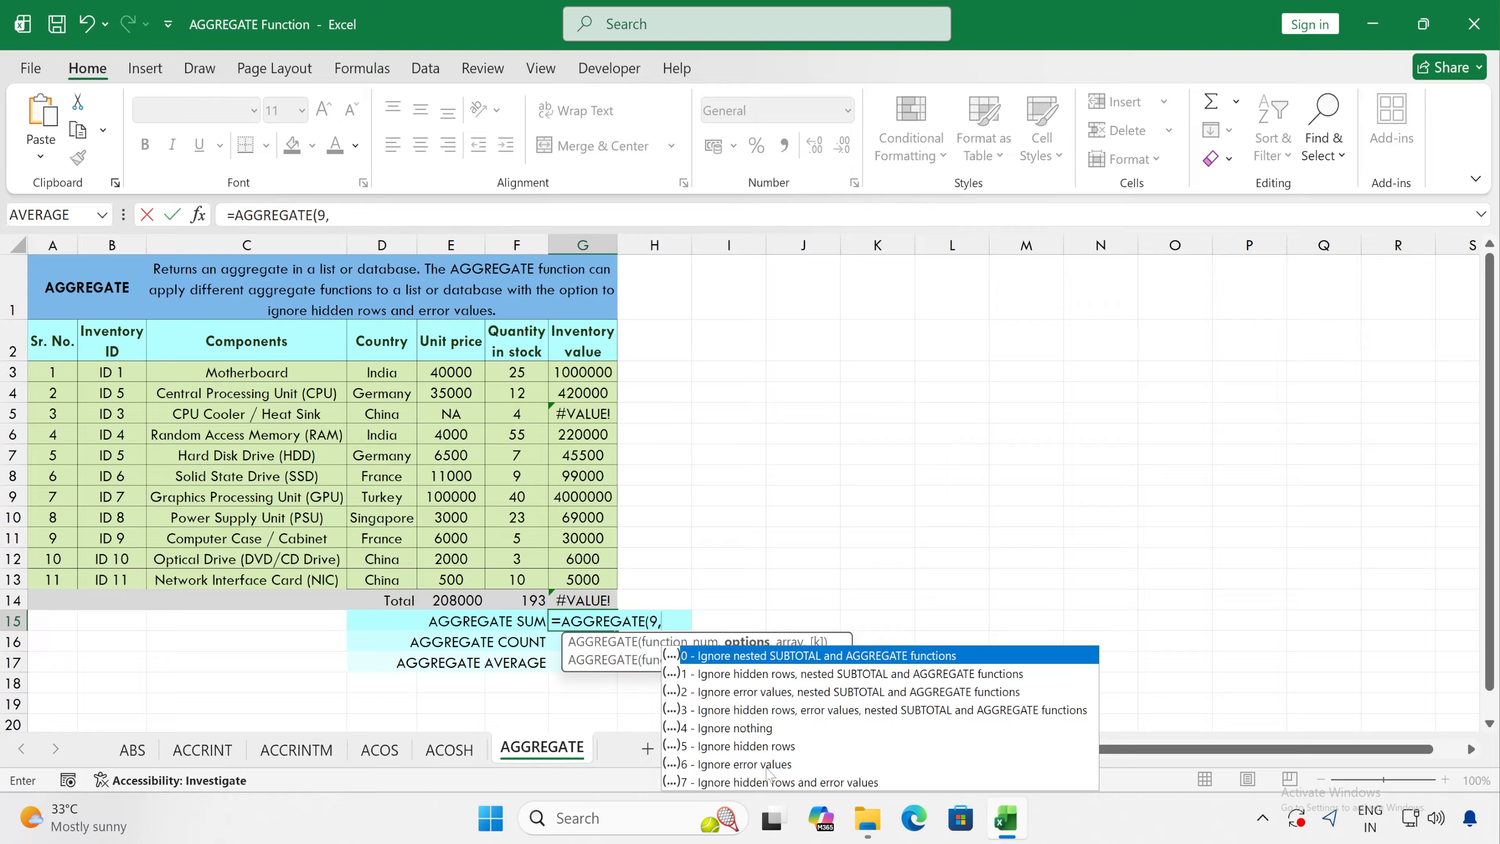
pyautogui.click(742, 766)
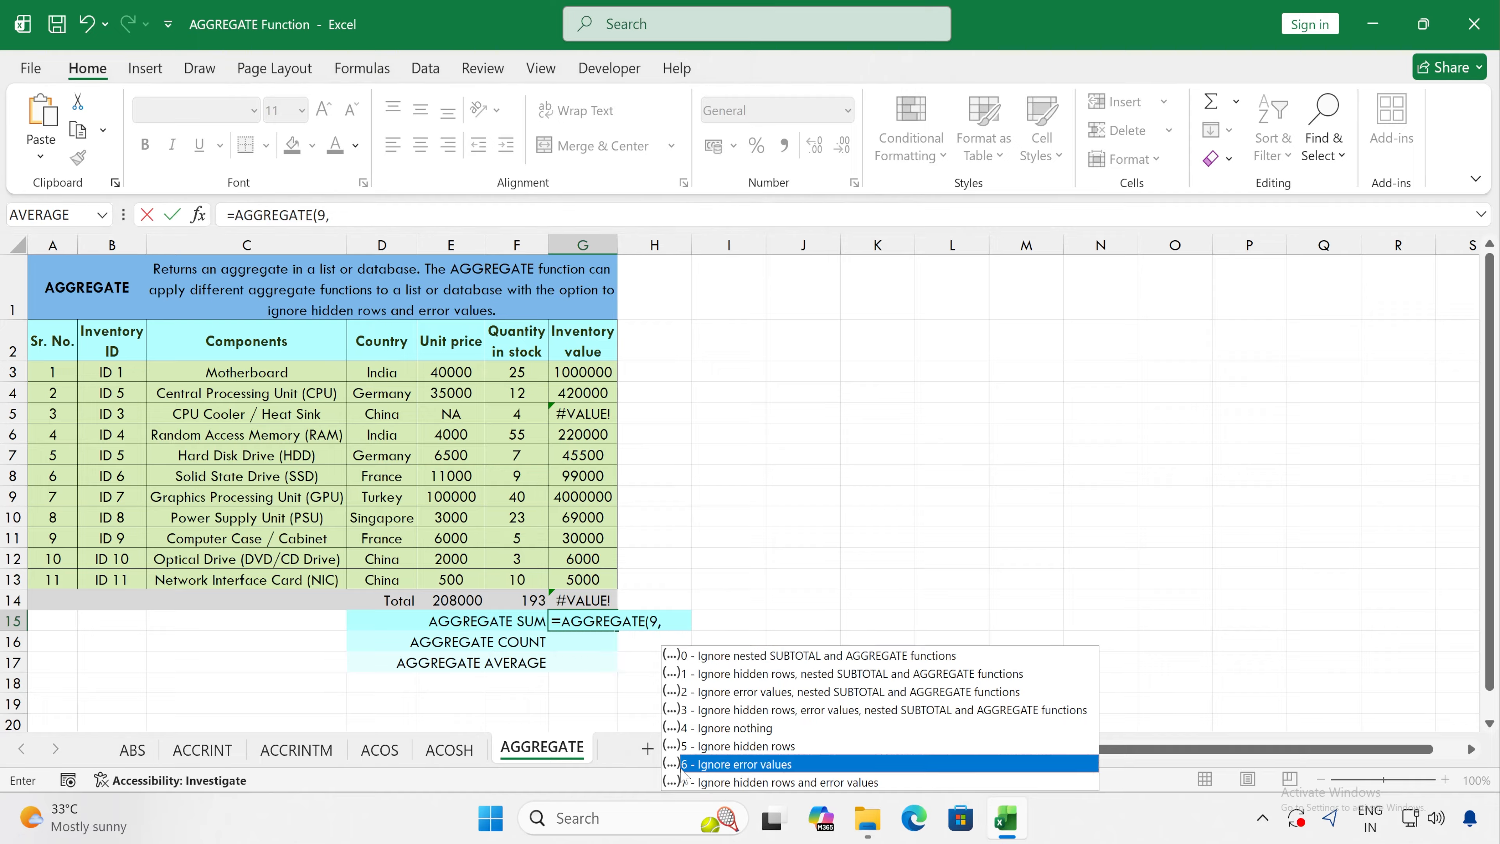
pyautogui.doubleClick(715, 767)
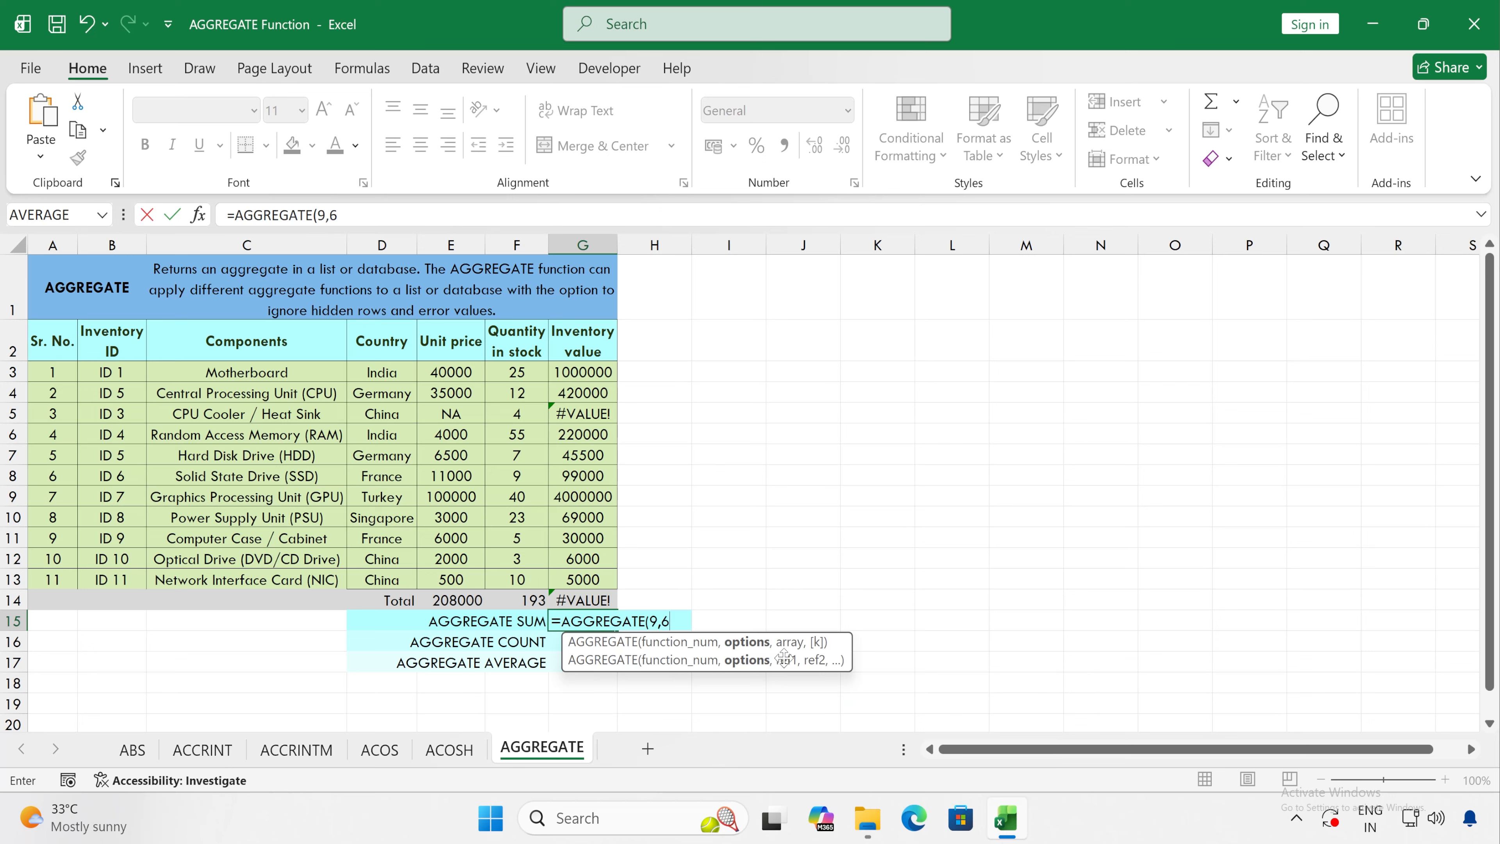
# Step: Complete the AGGREGATE formula in G15 with the inventory values G3:G13 as the array and reselect the cell
pyautogui.write(',')
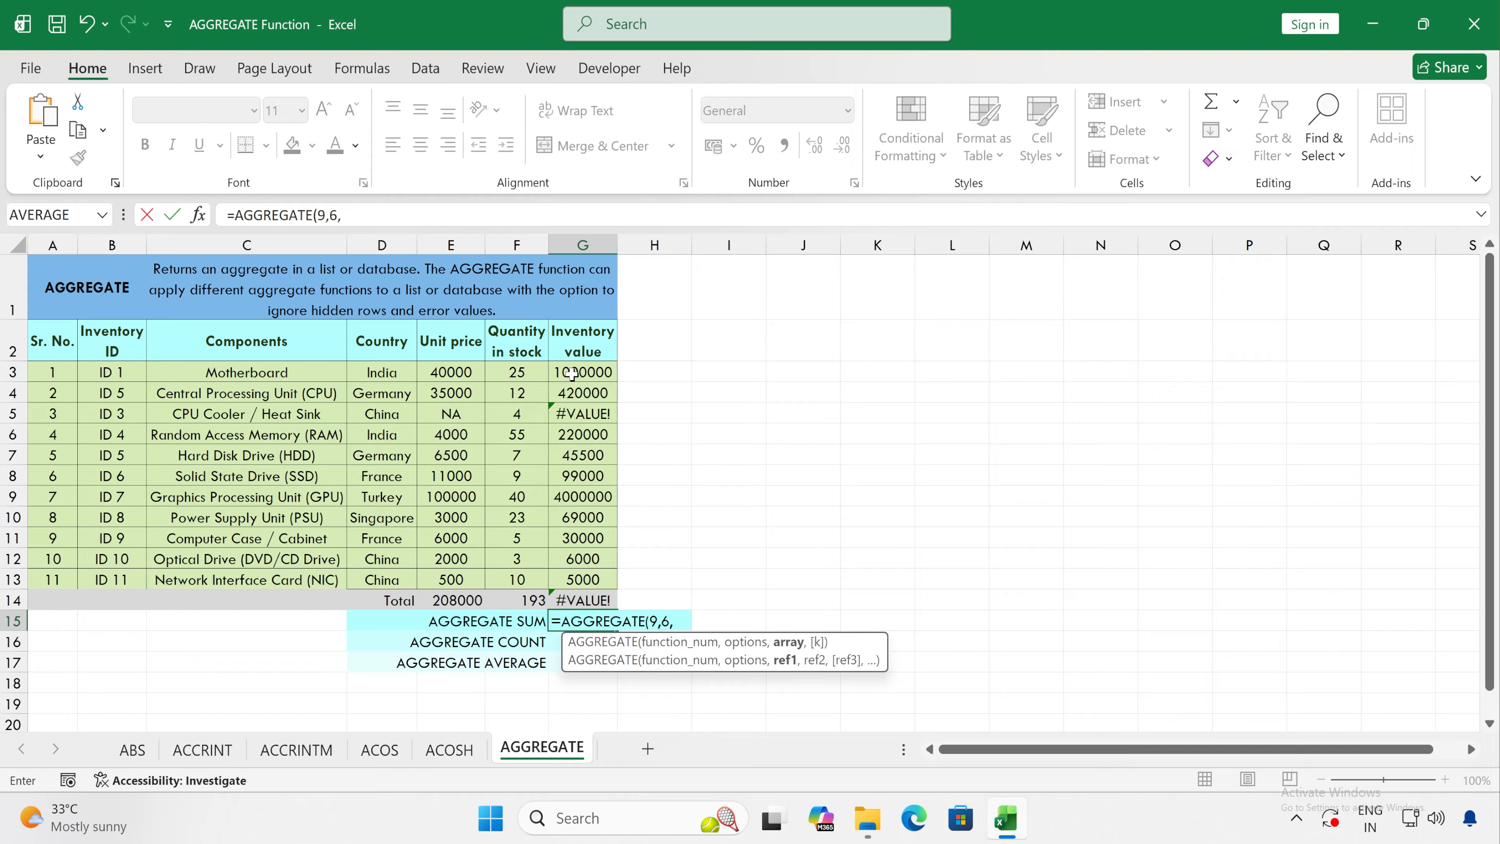
pyautogui.moveTo(572, 373); pyautogui.dragTo(584, 581)
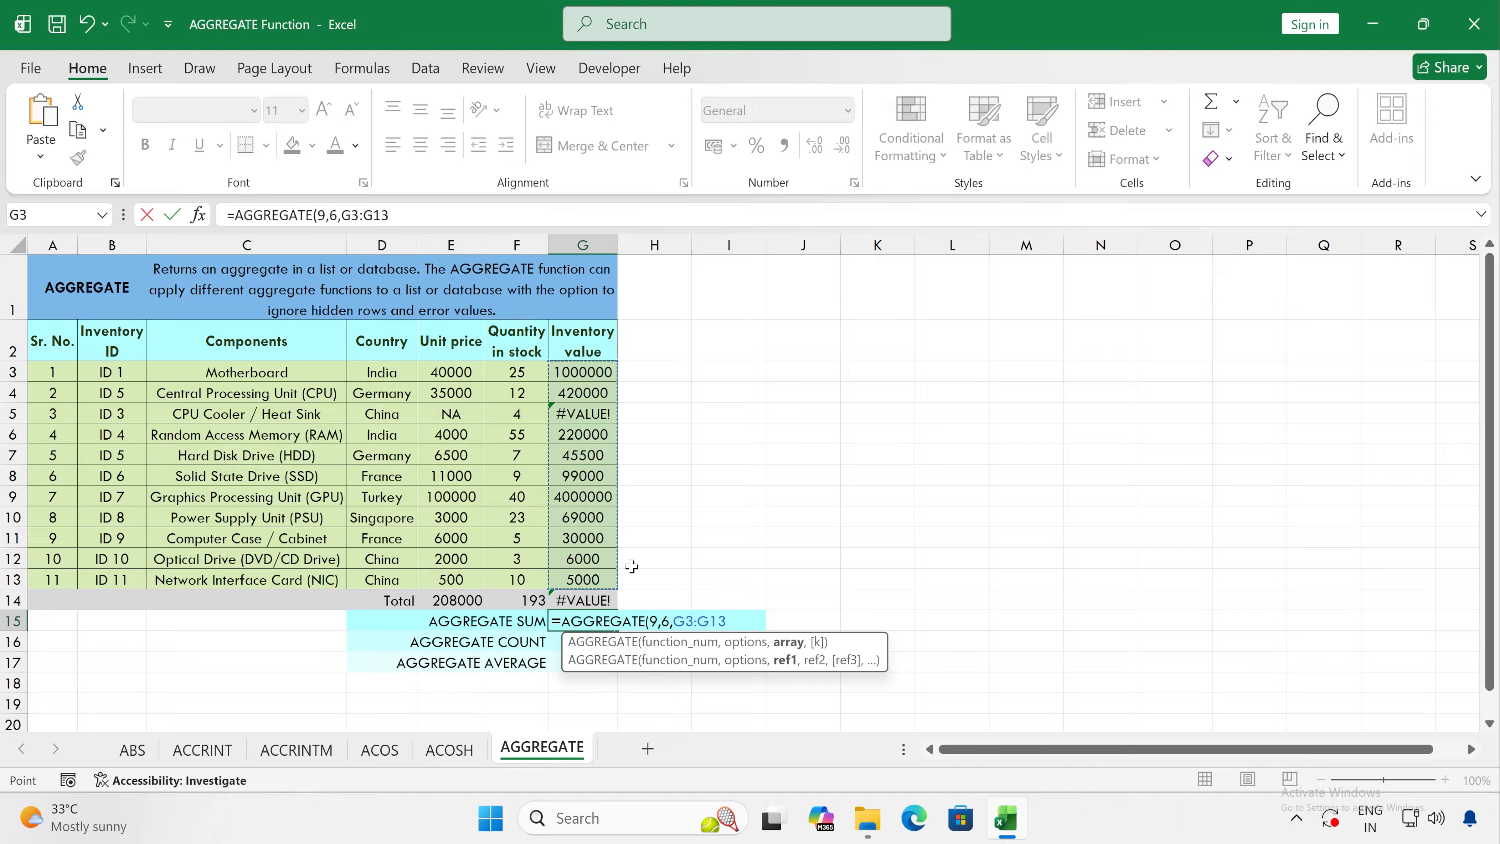
pyautogui.press('Return')
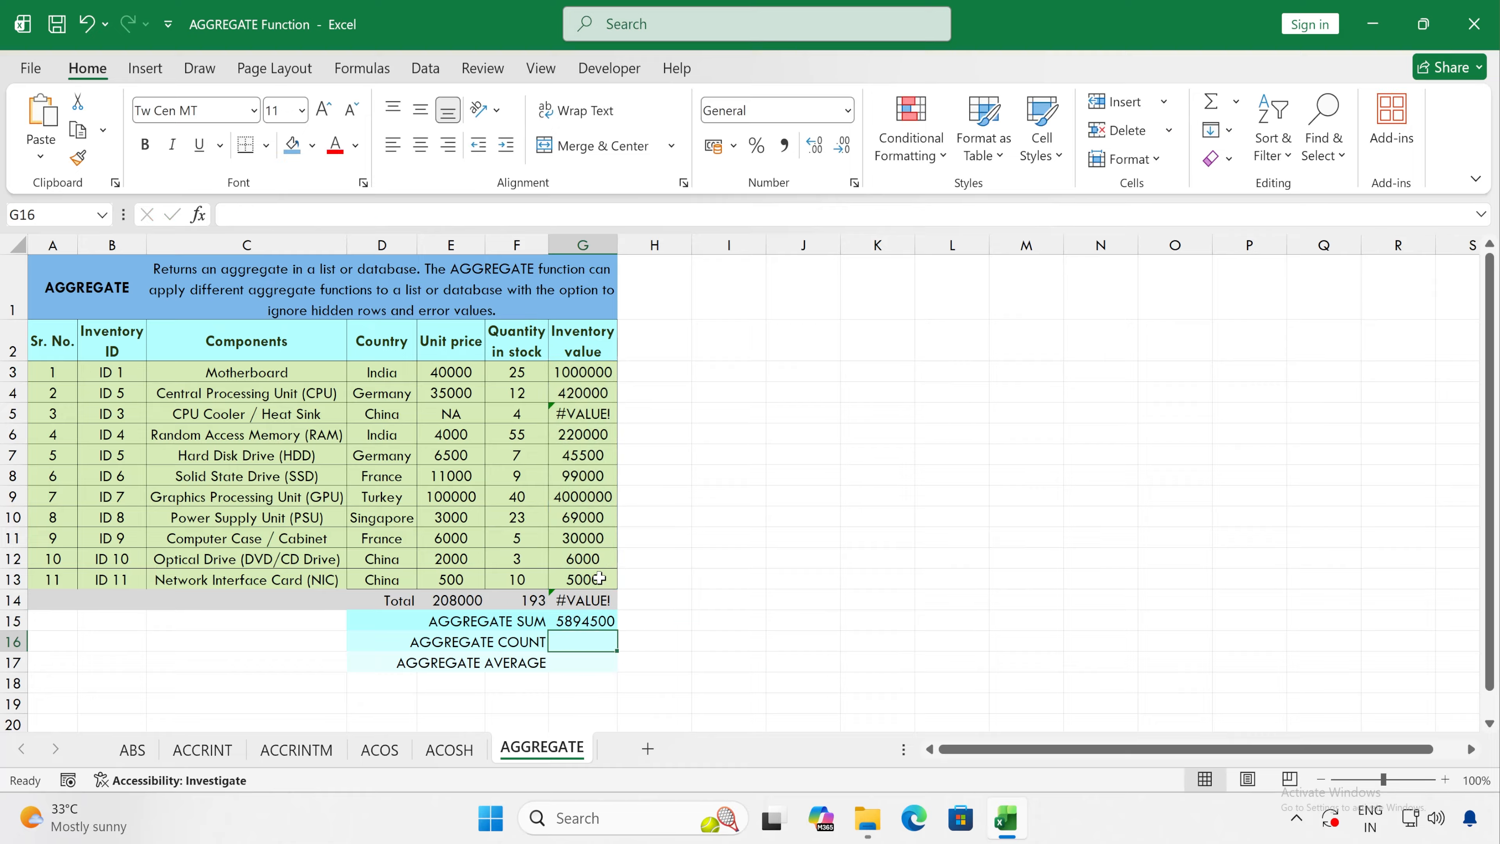
pyautogui.click(586, 618)
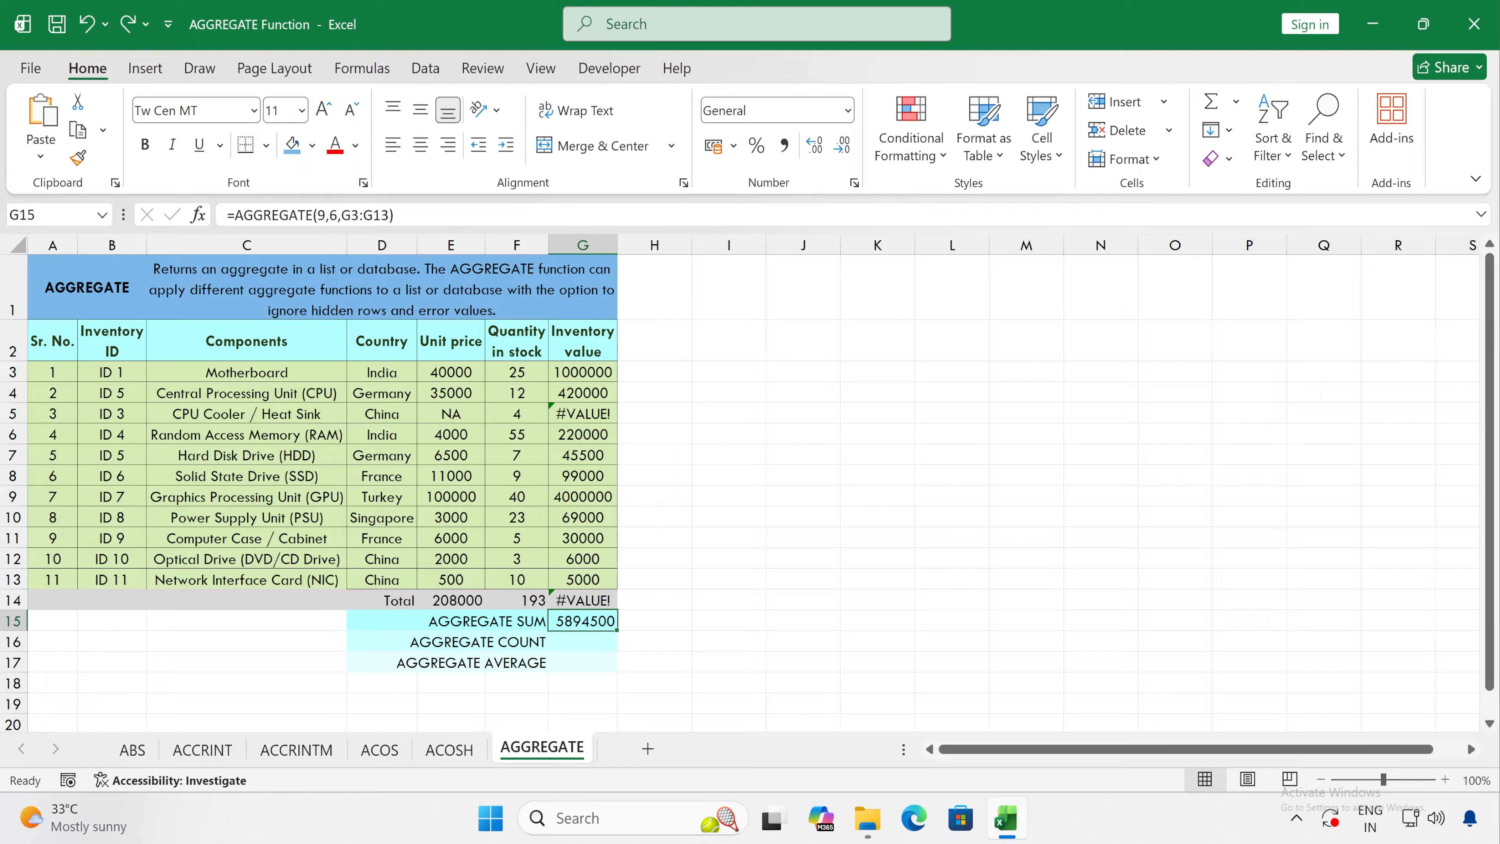
pyautogui.click(333, 215)
pyautogui.doubleClick(334, 215)
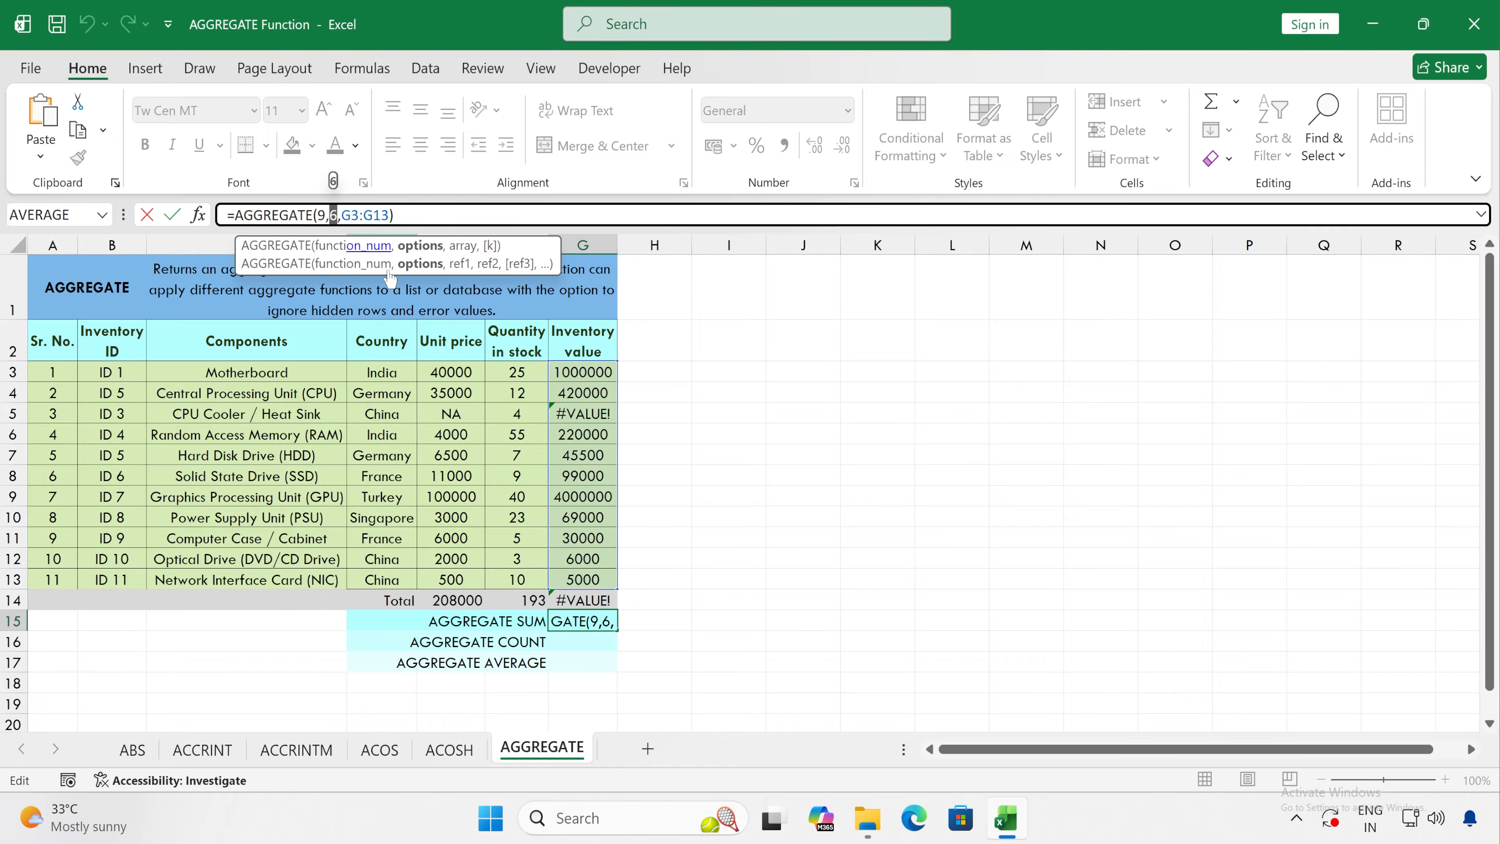
pyautogui.click(582, 414)
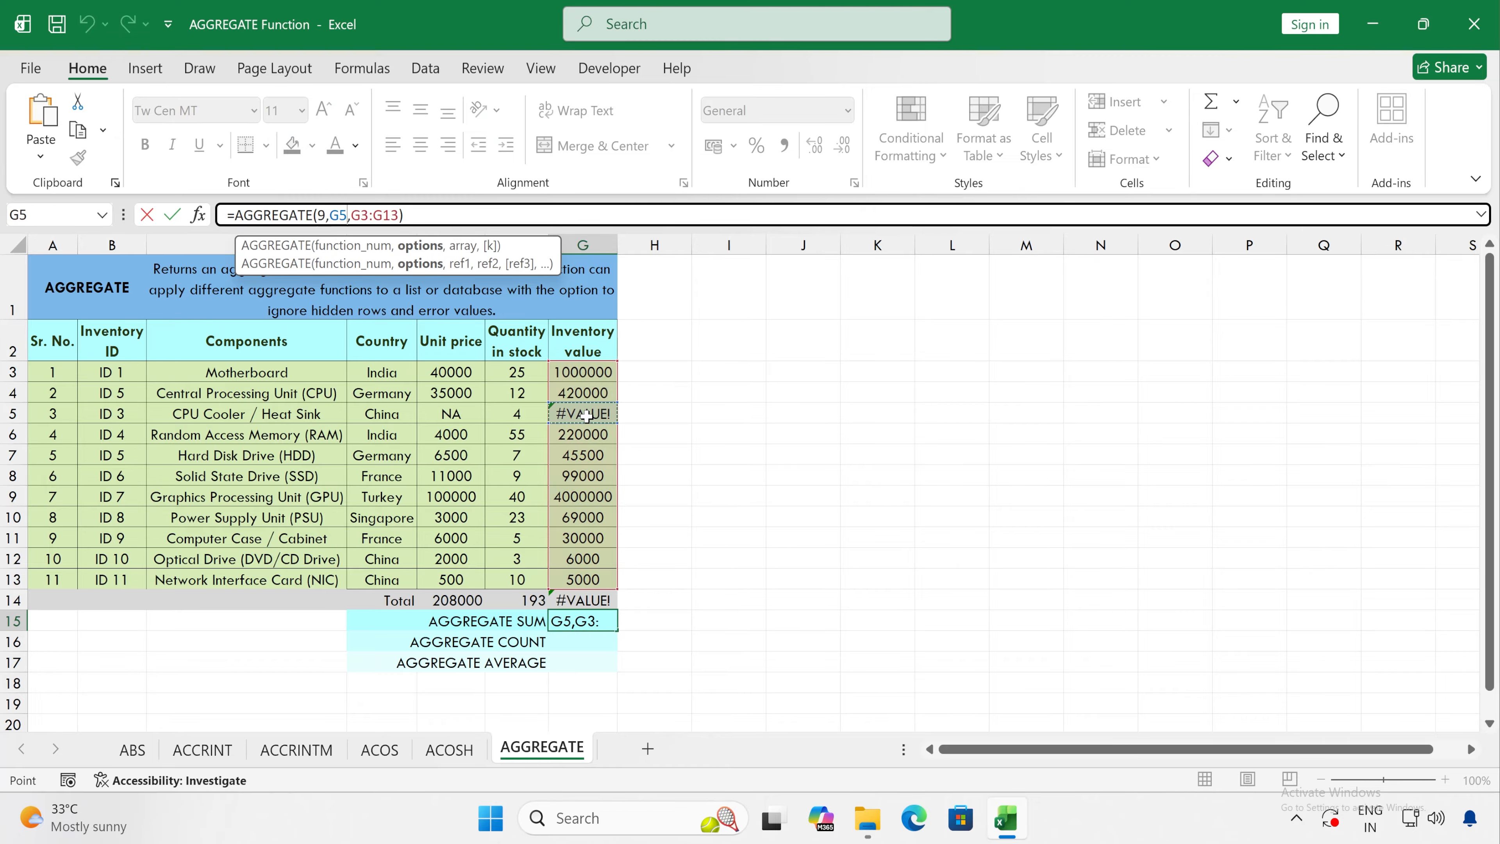
pyautogui.press('Escape')
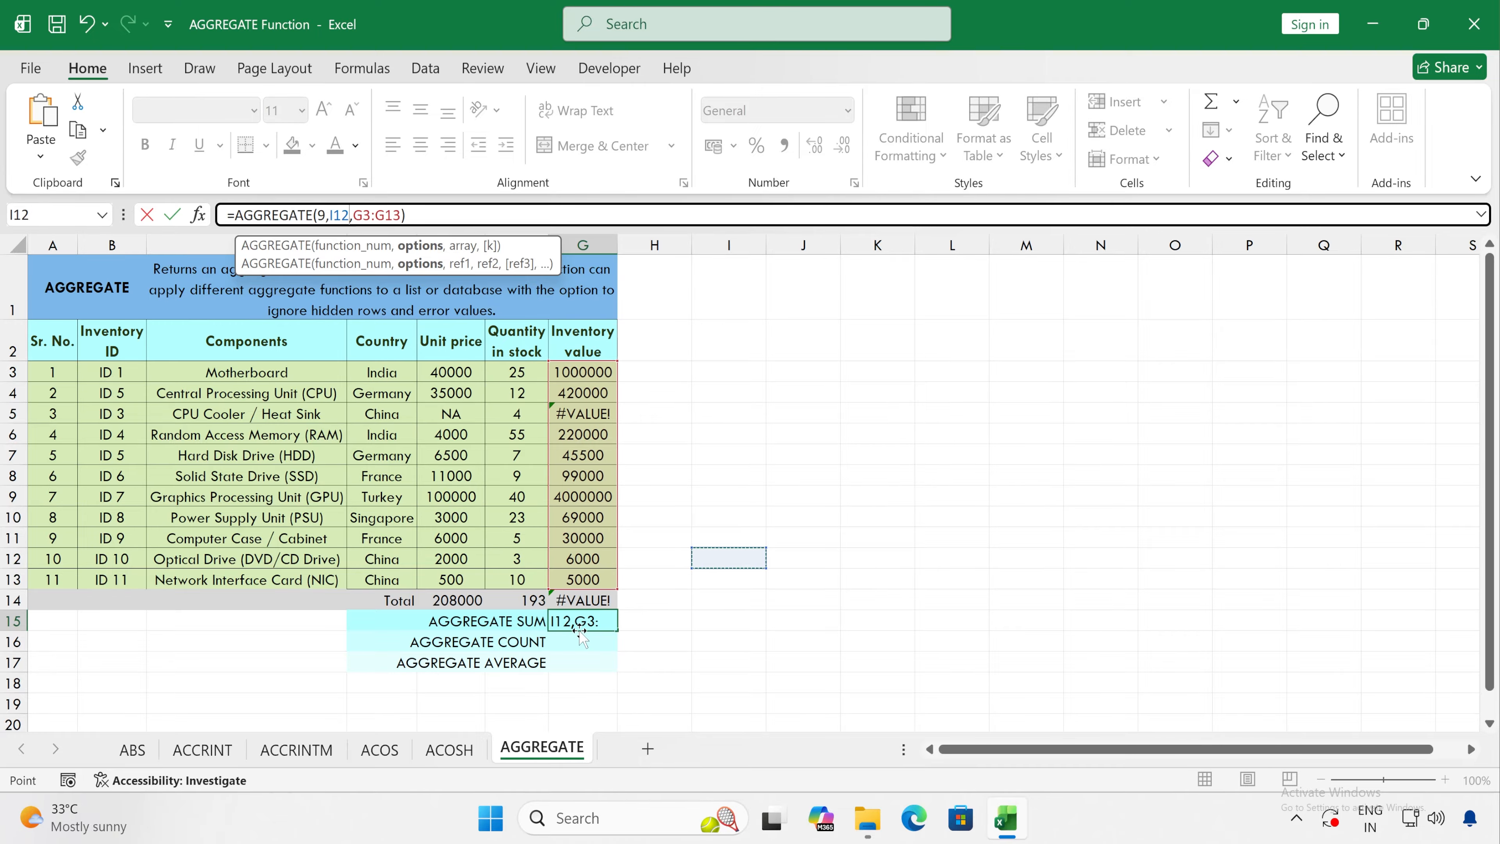
pyautogui.press('Escape')
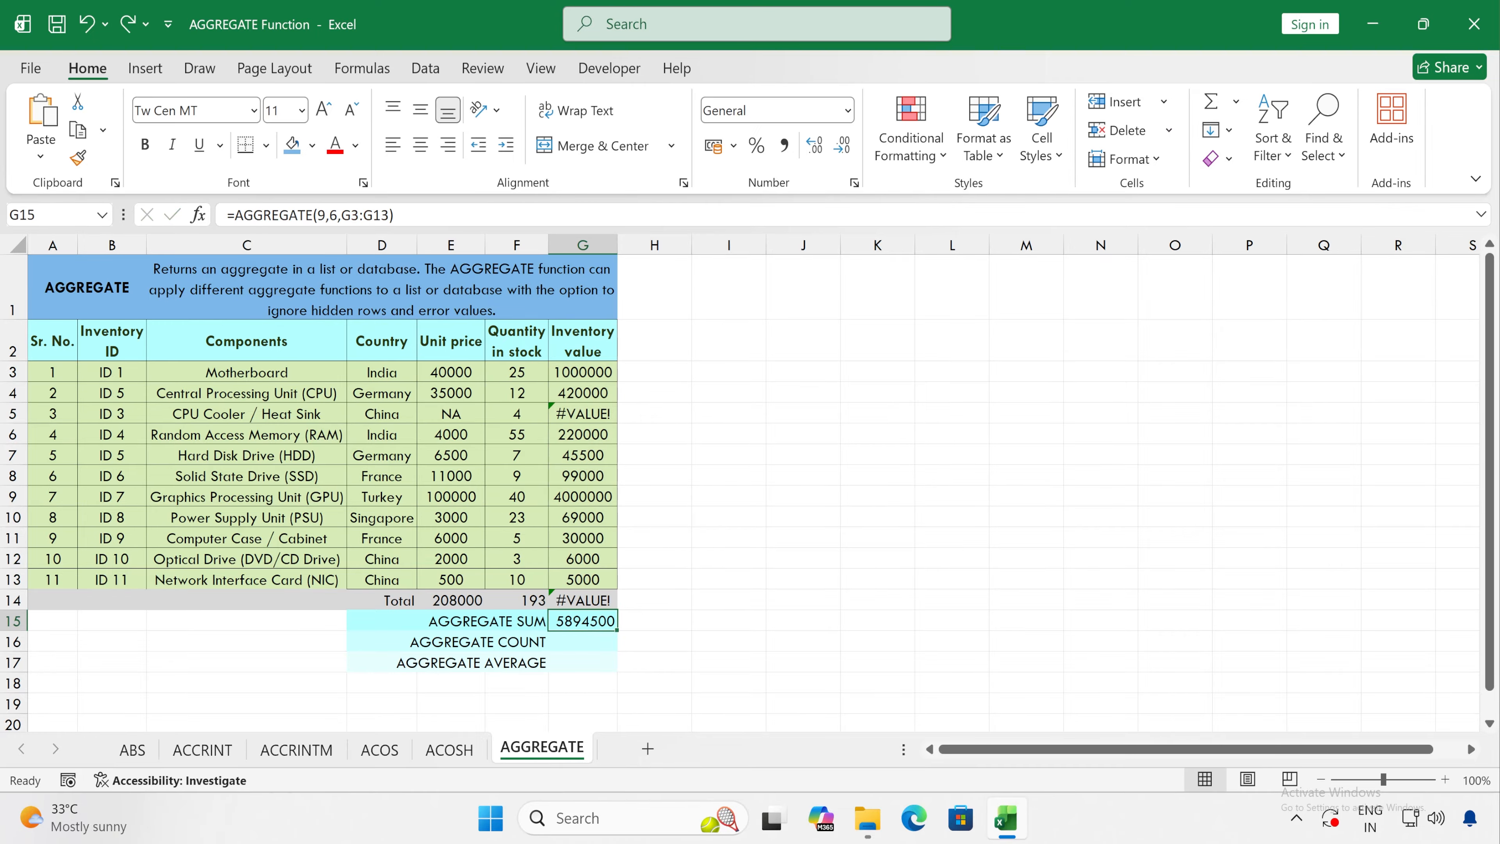
# Step: Change the options argument in G15 to 3 - Ignore hidden rows, error values, nested SUBTOTAL and AGGREGATE functions
pyautogui.click(339, 214)
pyautogui.doubleClick(334, 214)
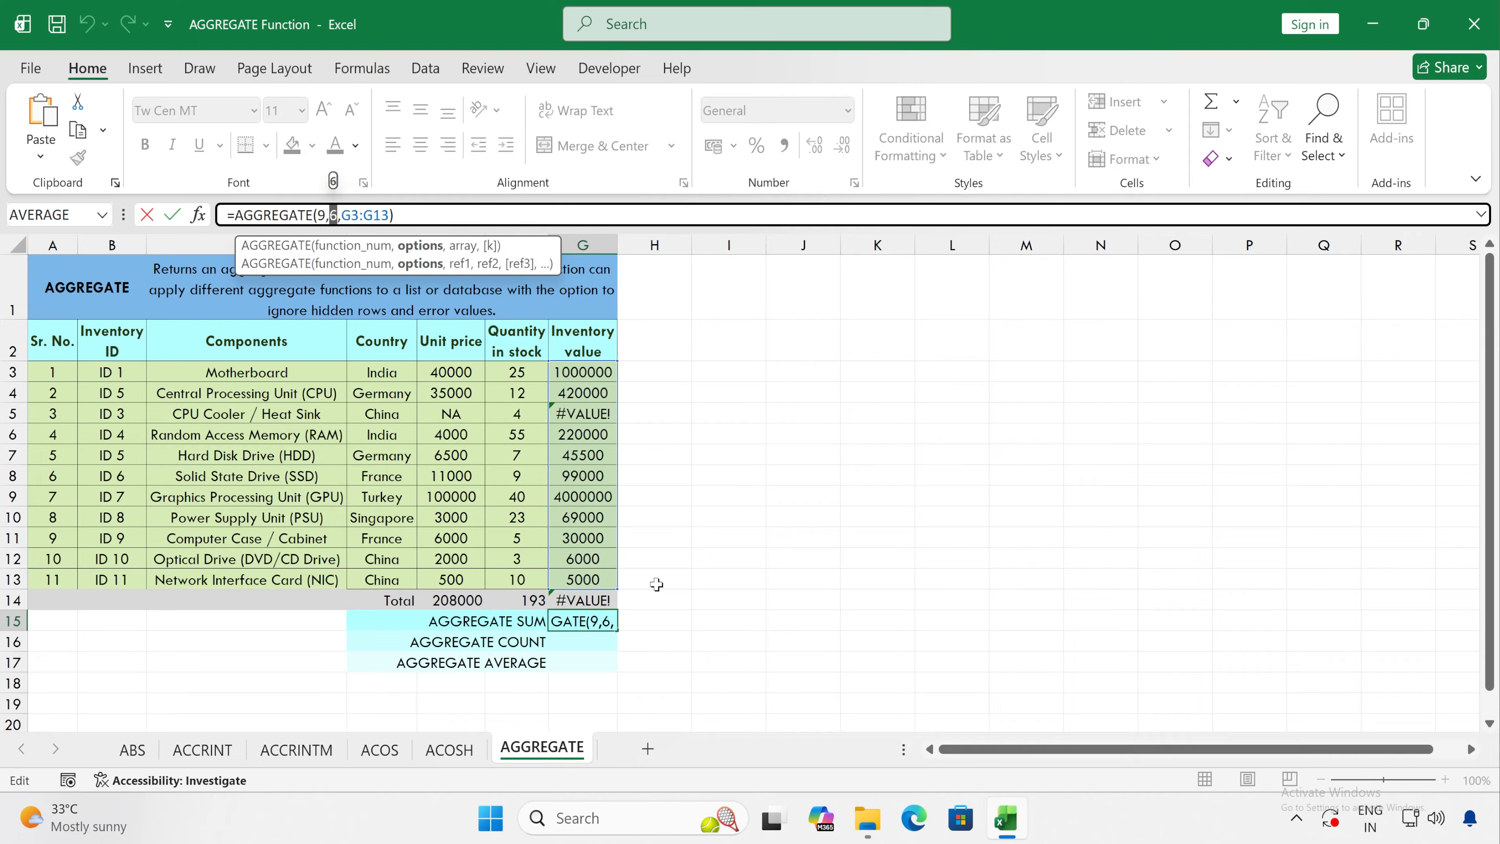
pyautogui.press('BackSpace')
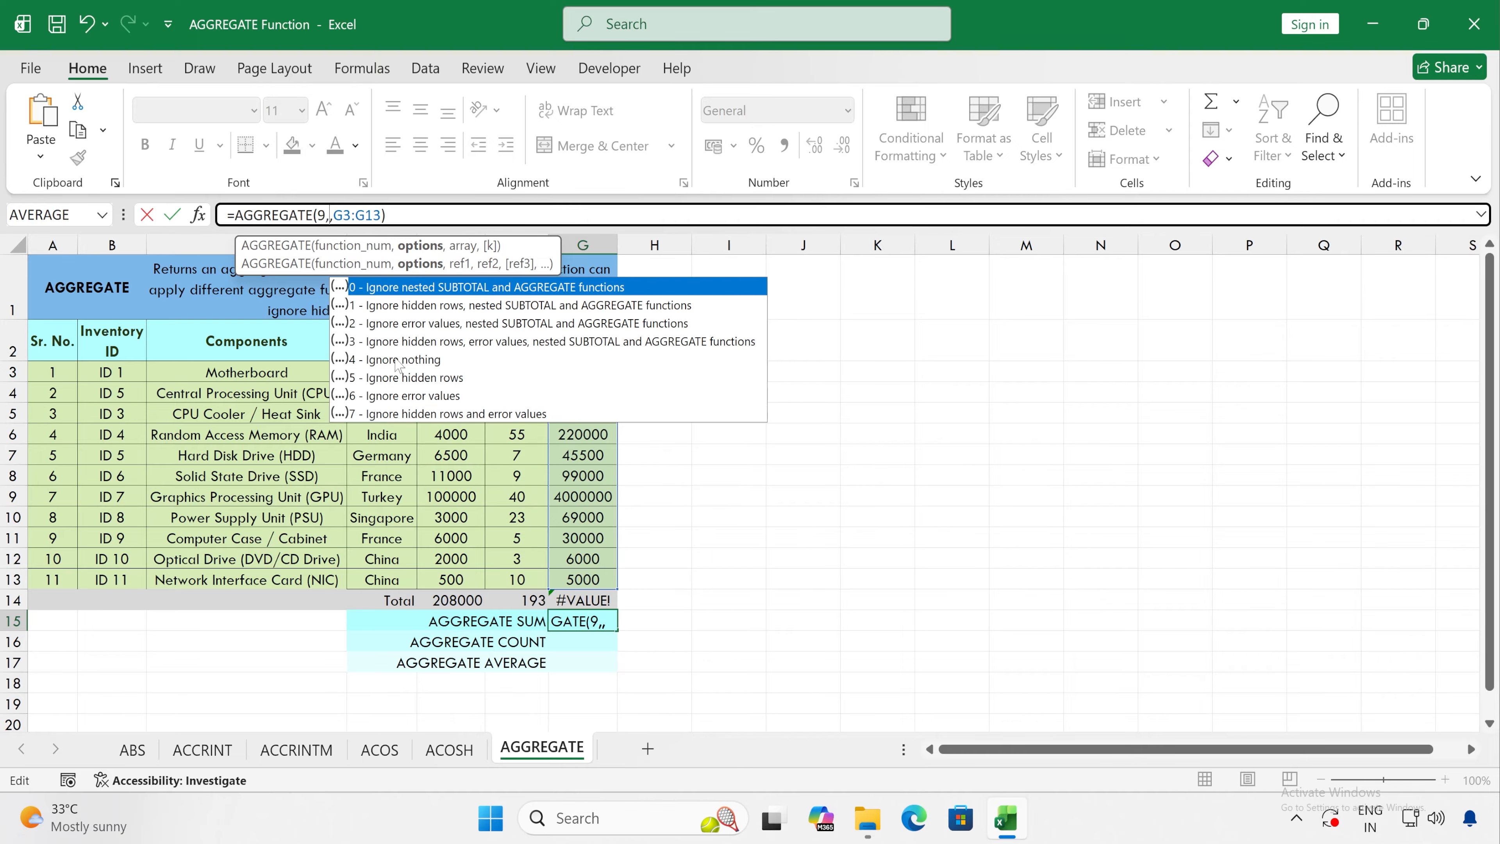
pyautogui.click(421, 345)
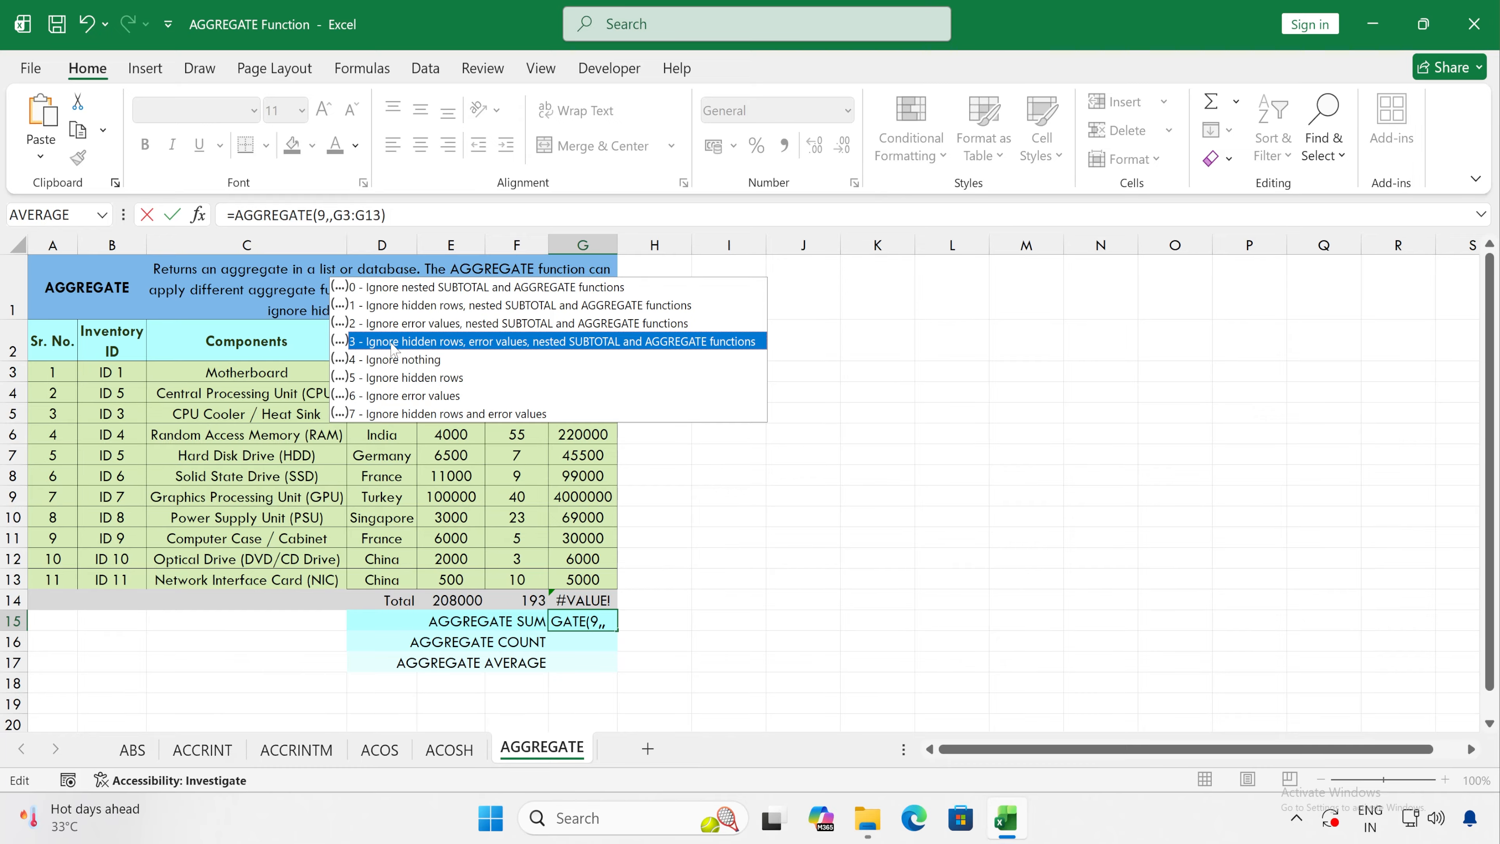
pyautogui.press('Tab')
pyautogui.press('End')
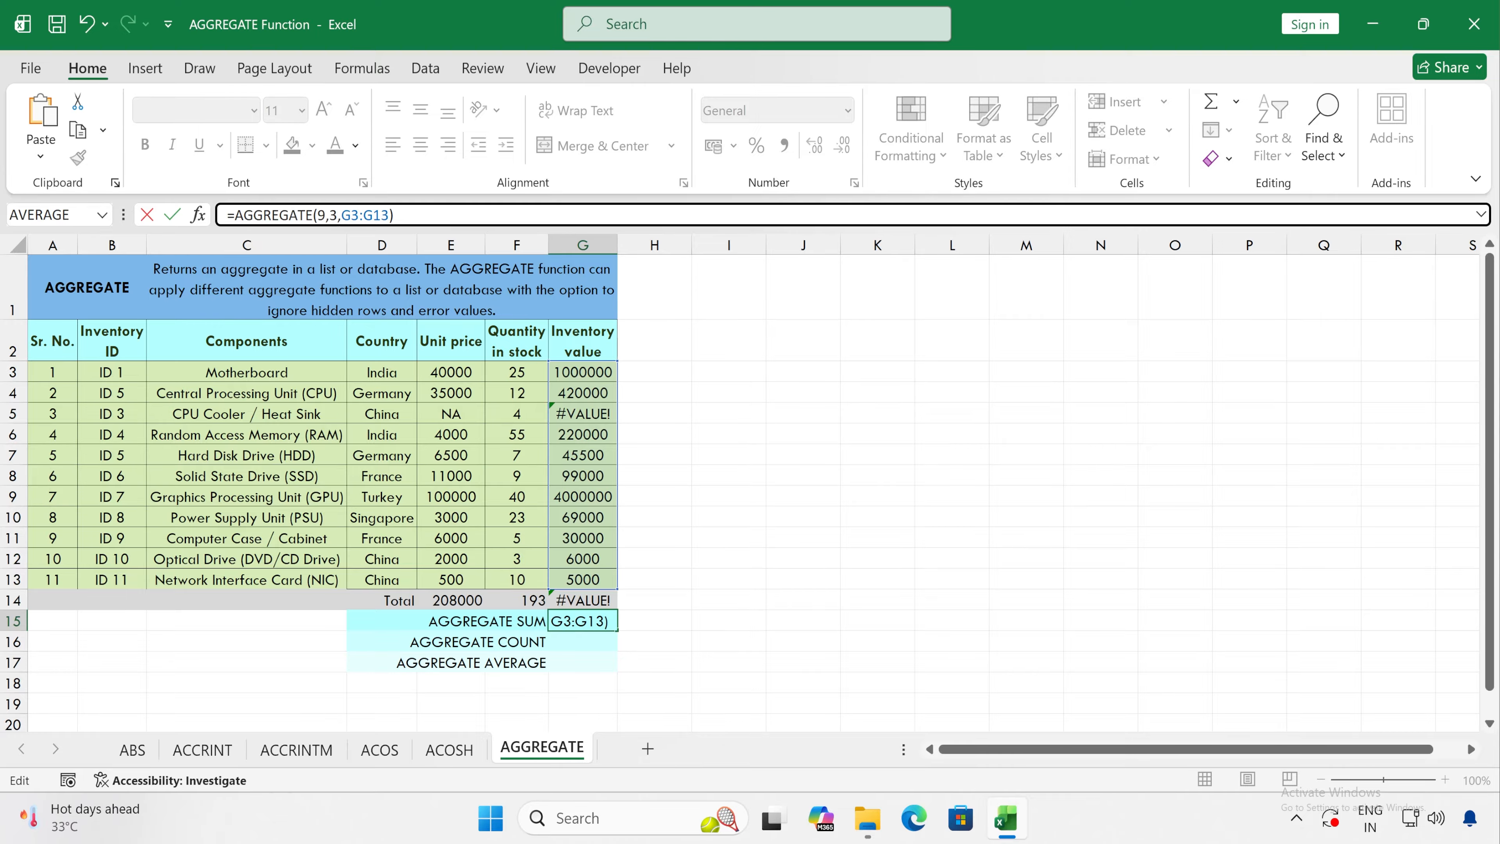
pyautogui.press('Return')
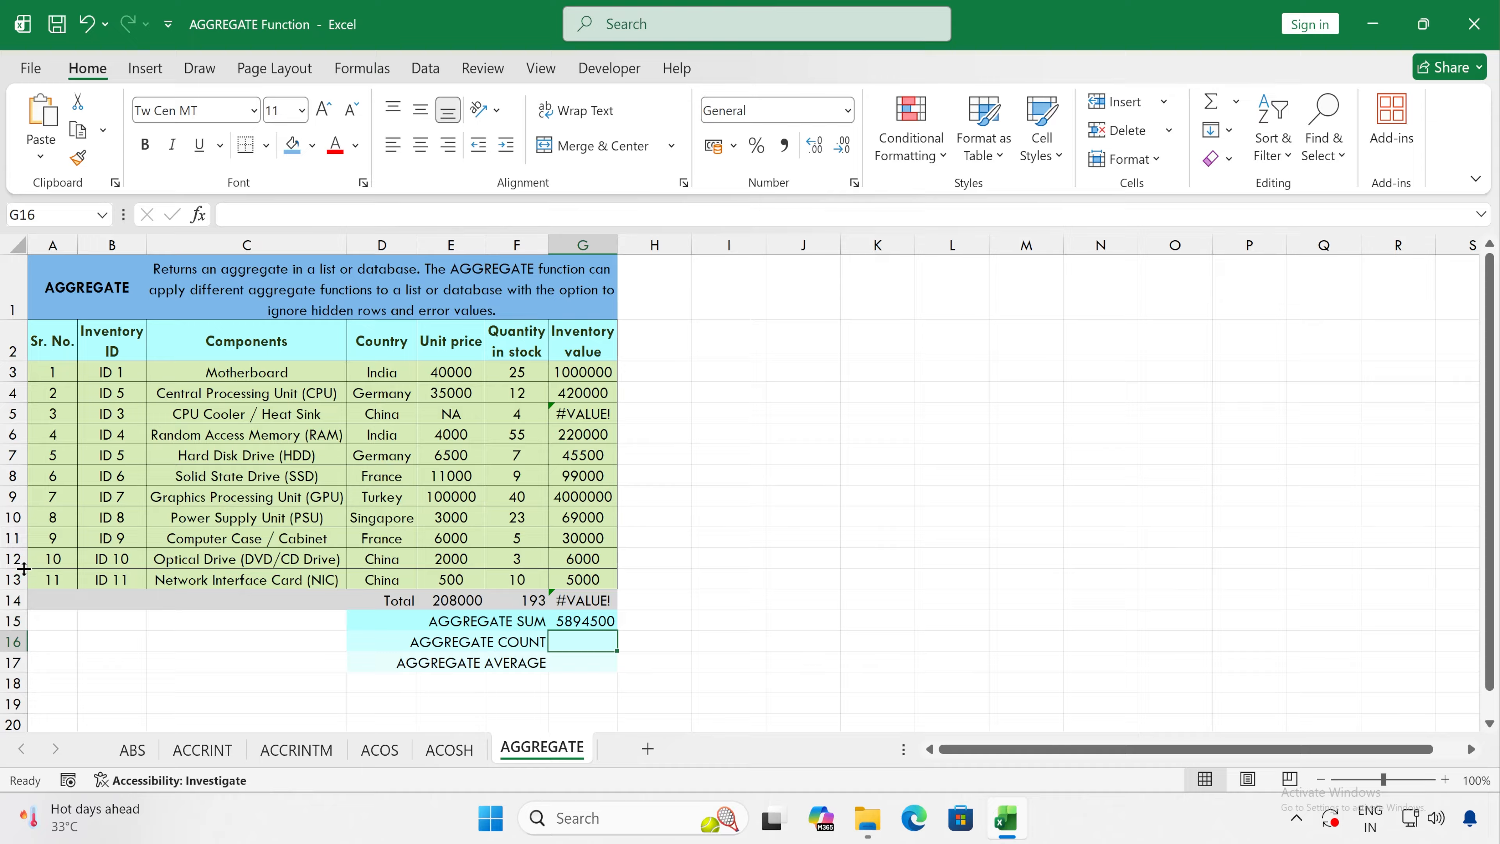
# Step: Hide row 13, Network Interface Card (NIC), to test how AGGREGATE SUM treats hidden rows
pyautogui.click(593, 578)
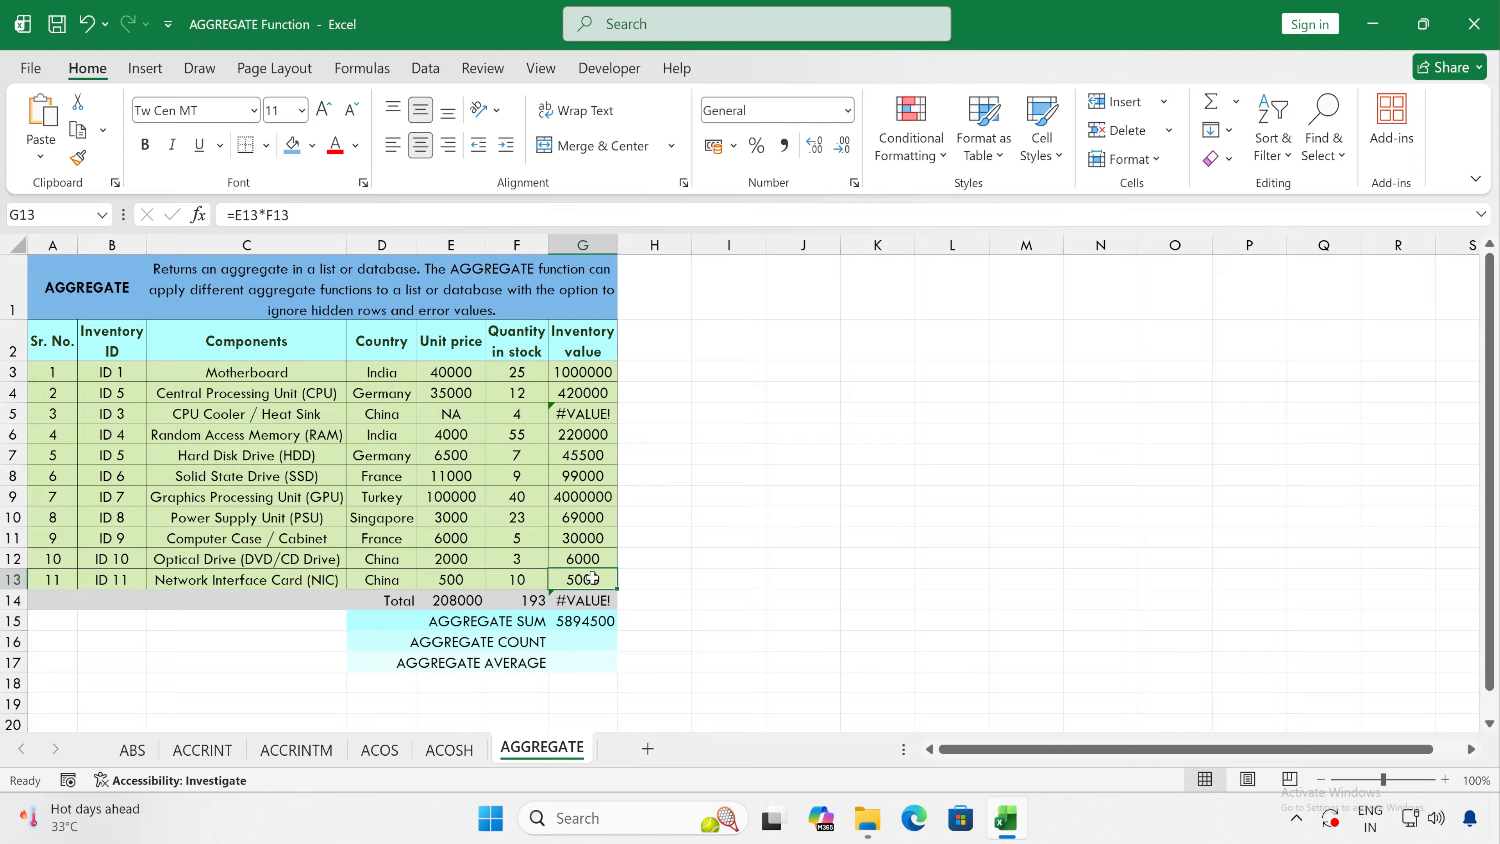
pyautogui.rightClick(12, 579)
pyautogui.click(106, 528)
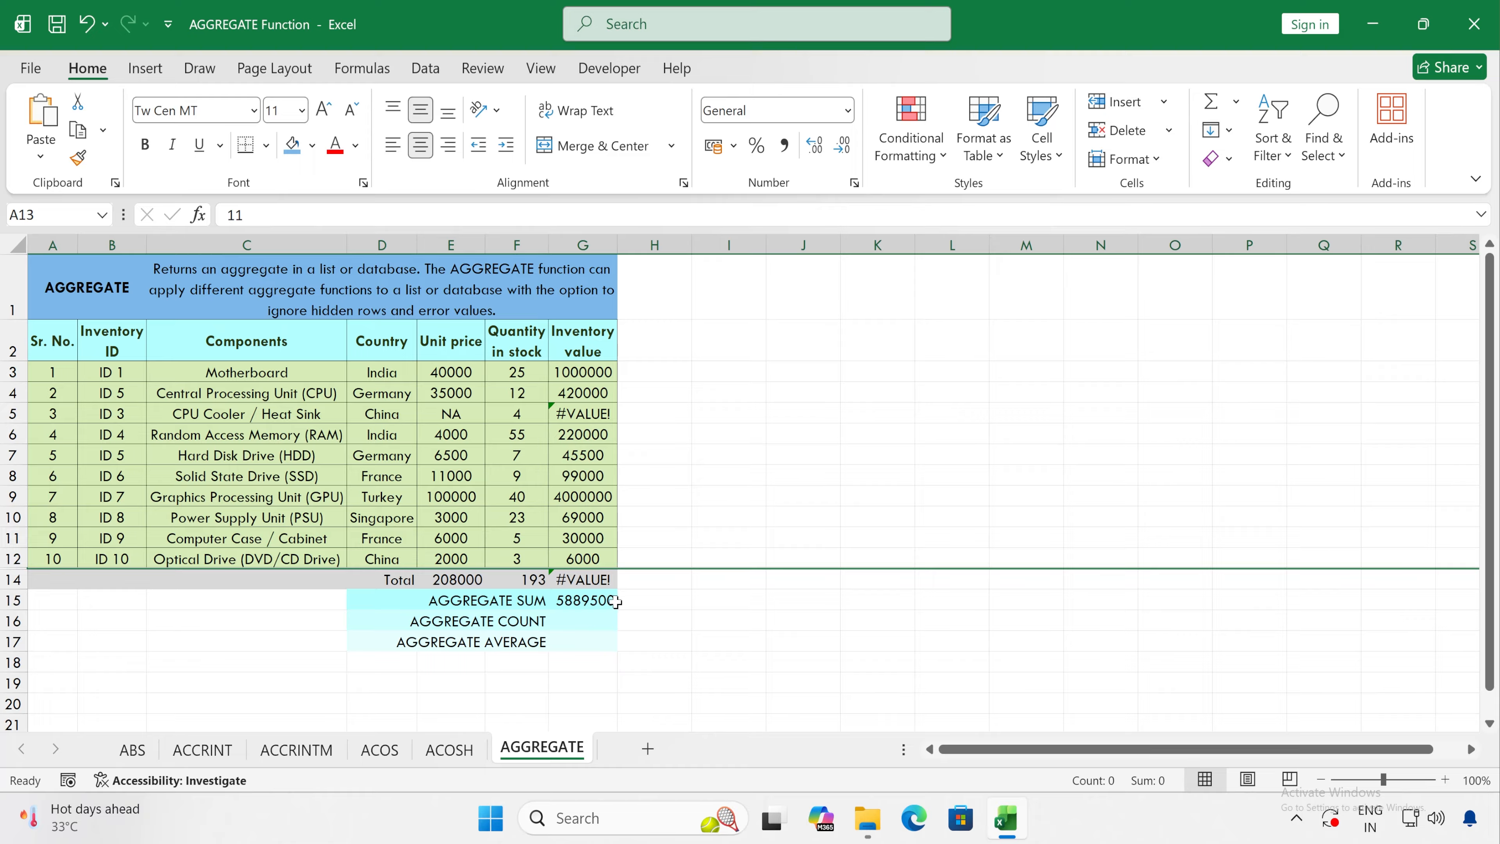
# Step: Unhide the Network Interface Card (NIC) row between rows 12 and 14
pyautogui.moveTo(12, 579); pyautogui.dragTo(13, 558)
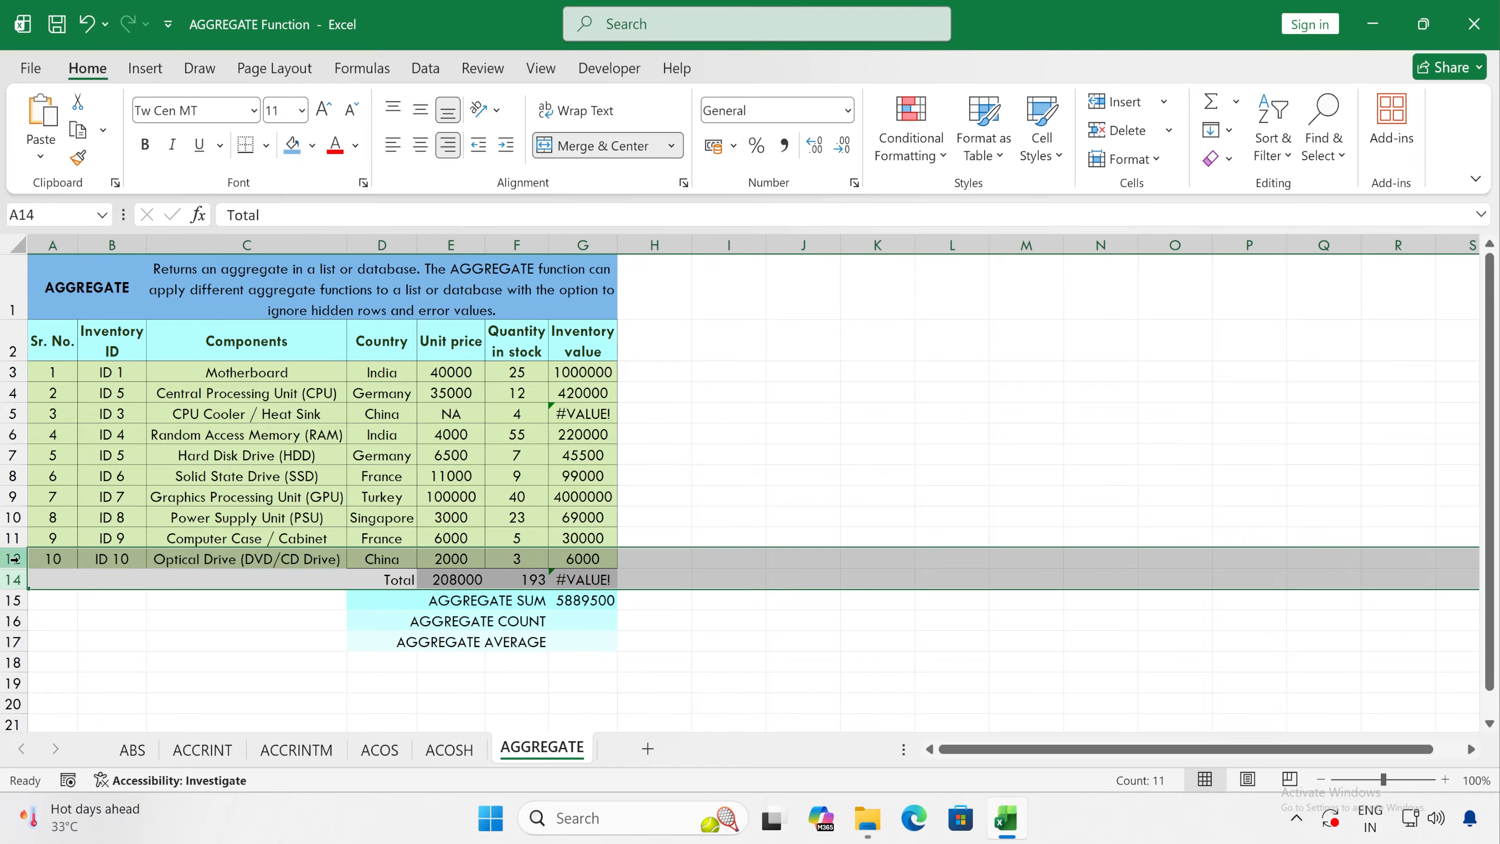
pyautogui.rightClick(14, 559)
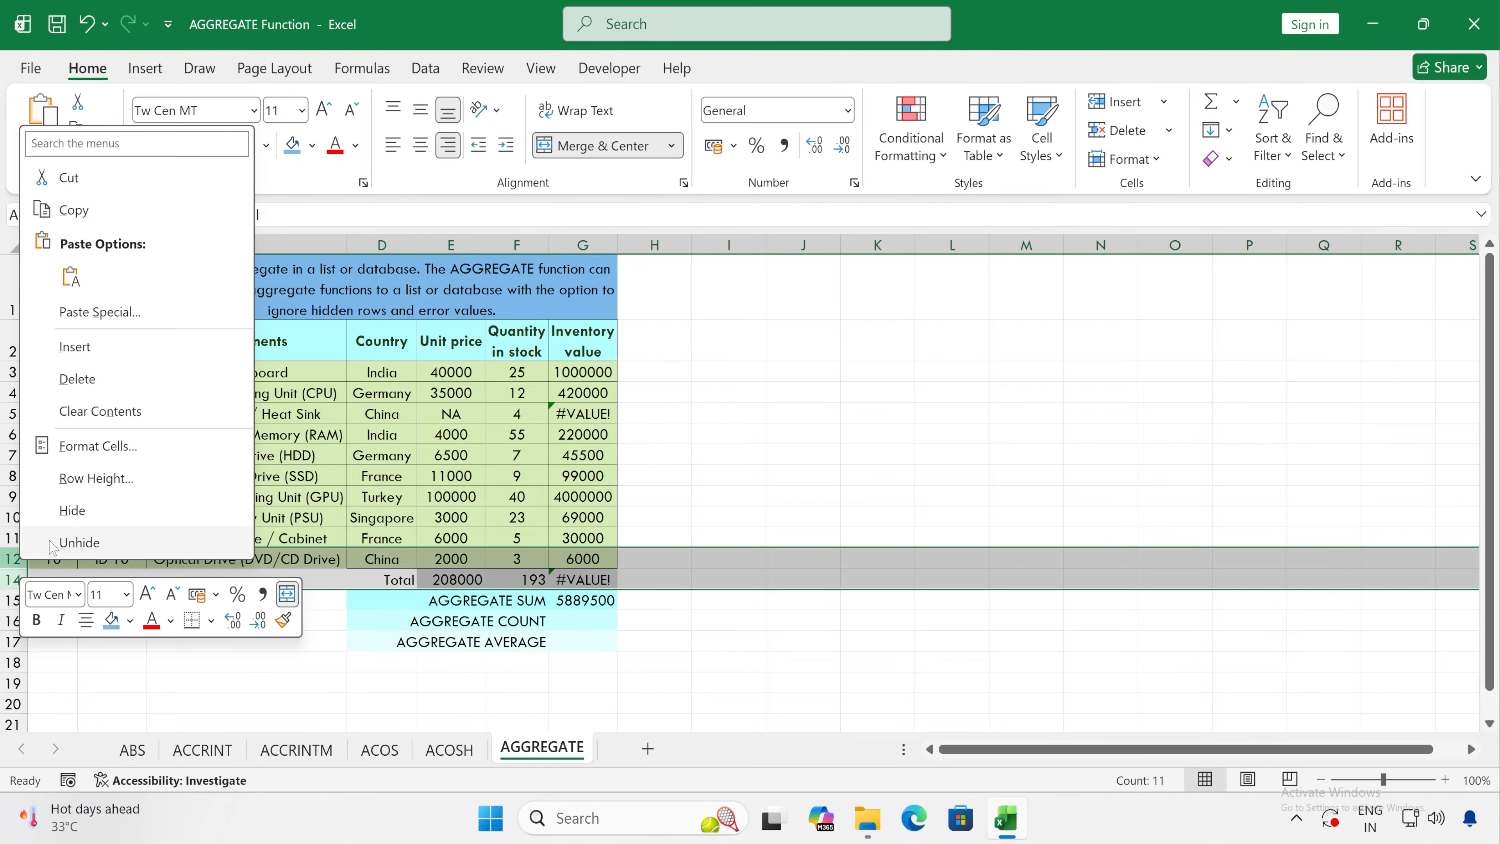
pyautogui.click(79, 542)
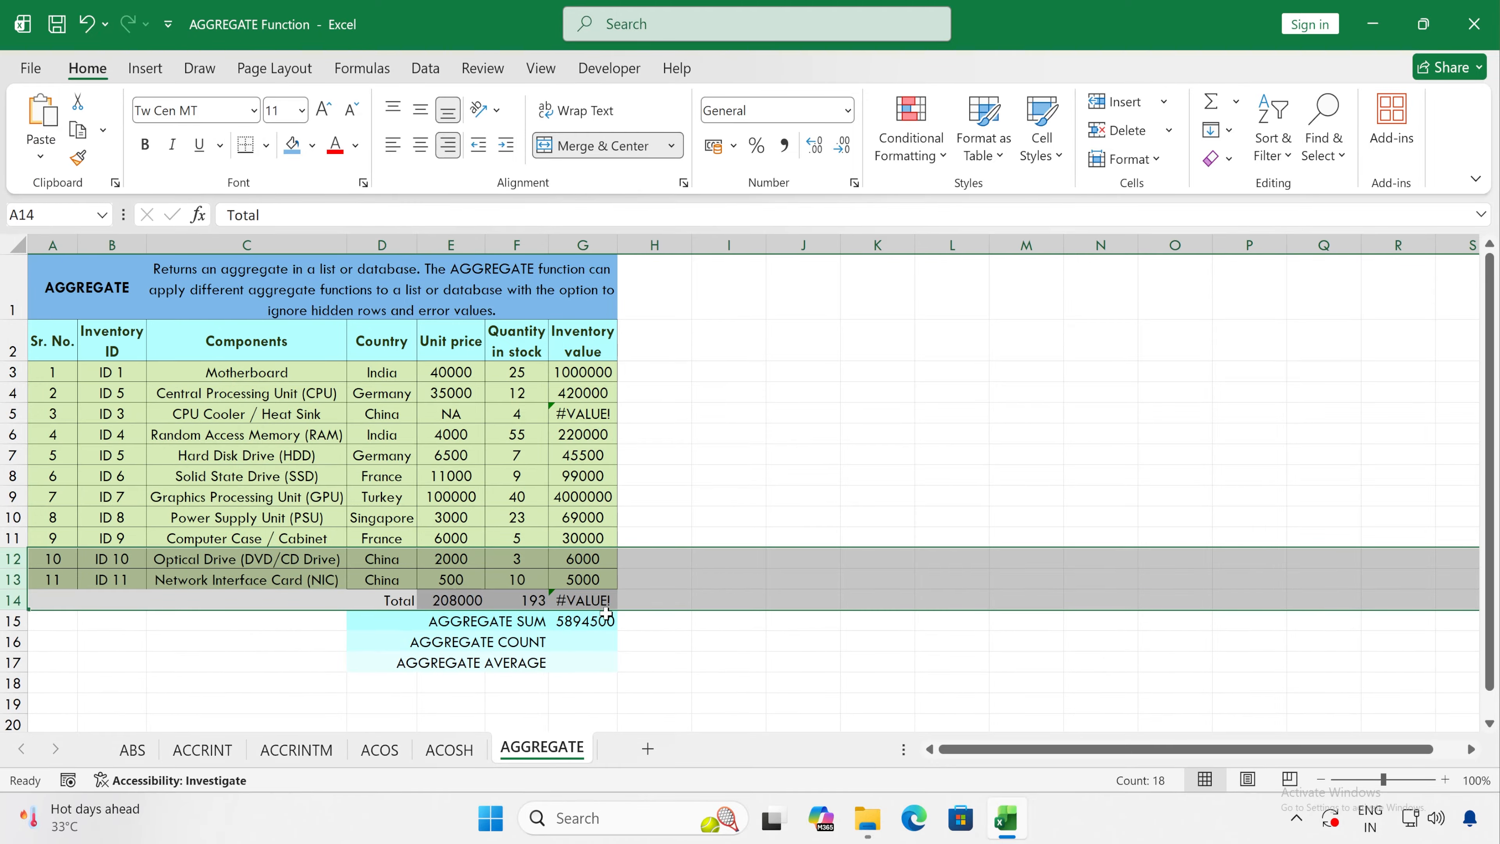
pyautogui.click(681, 594)
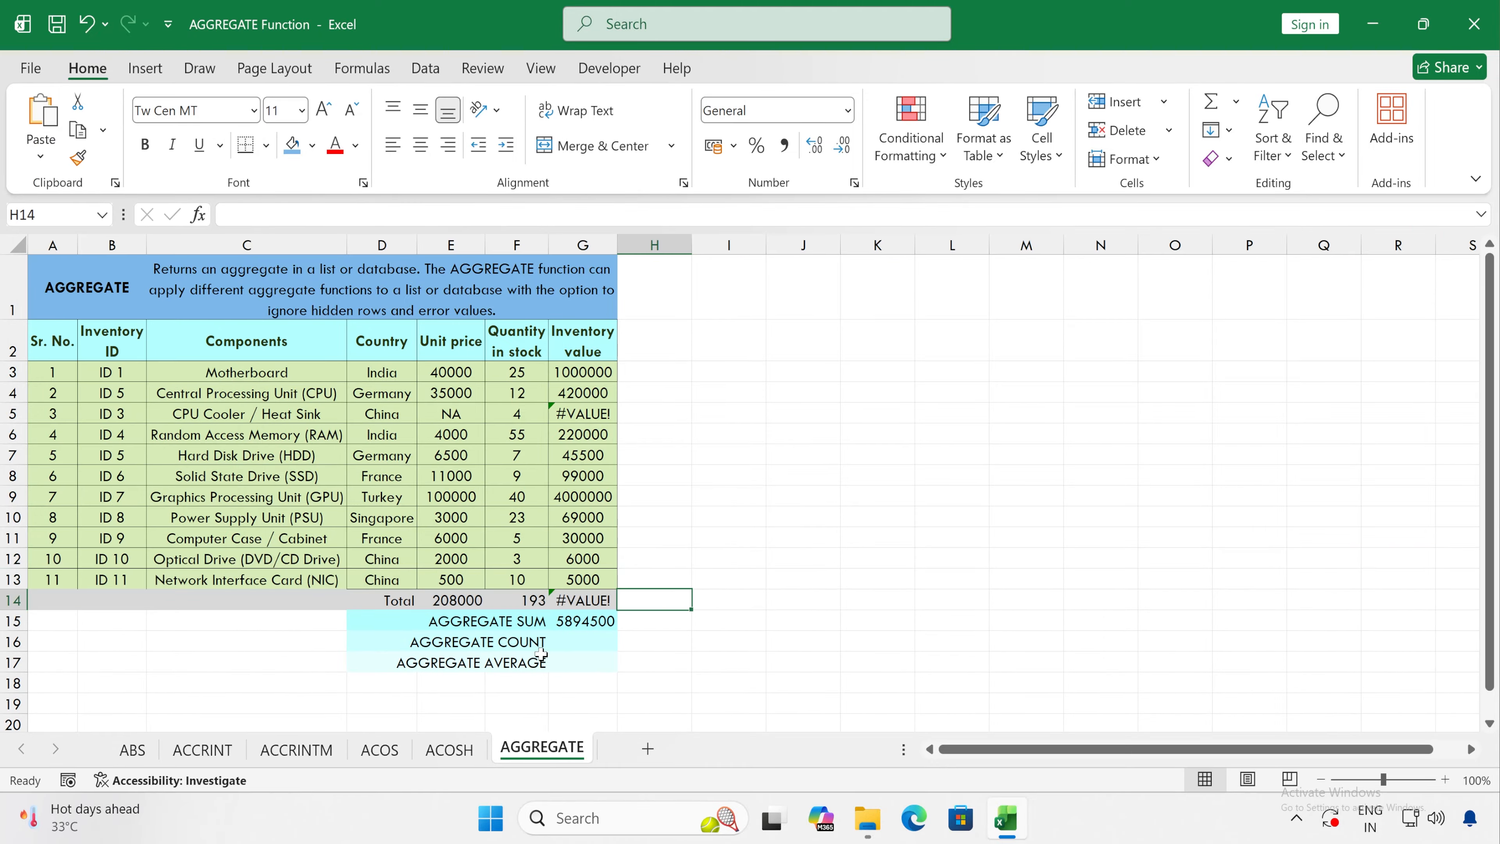
pyautogui.click(460, 620)
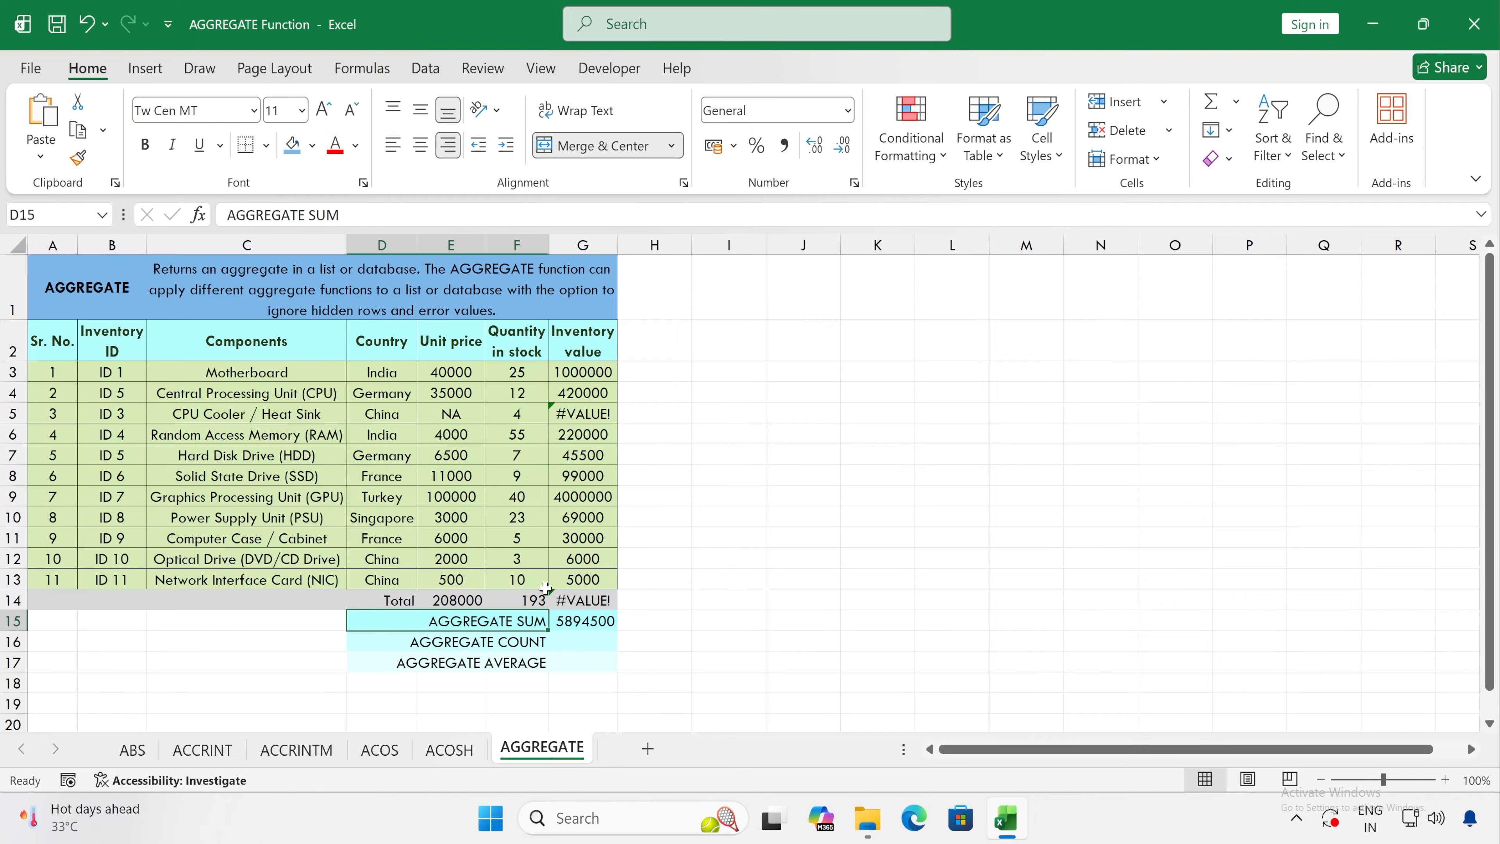
pyautogui.click(598, 410)
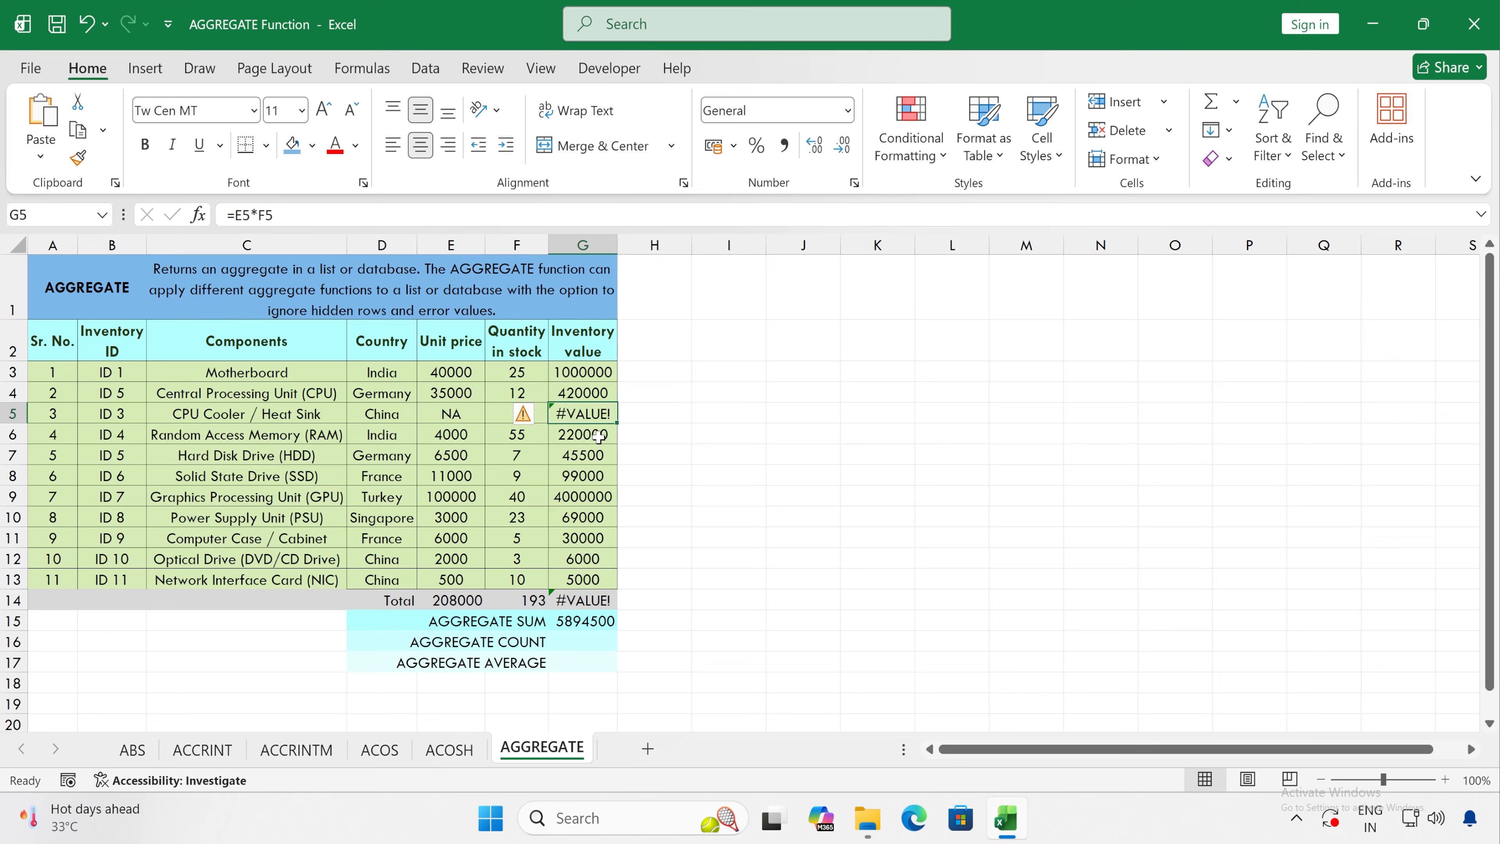
pyautogui.click(584, 496)
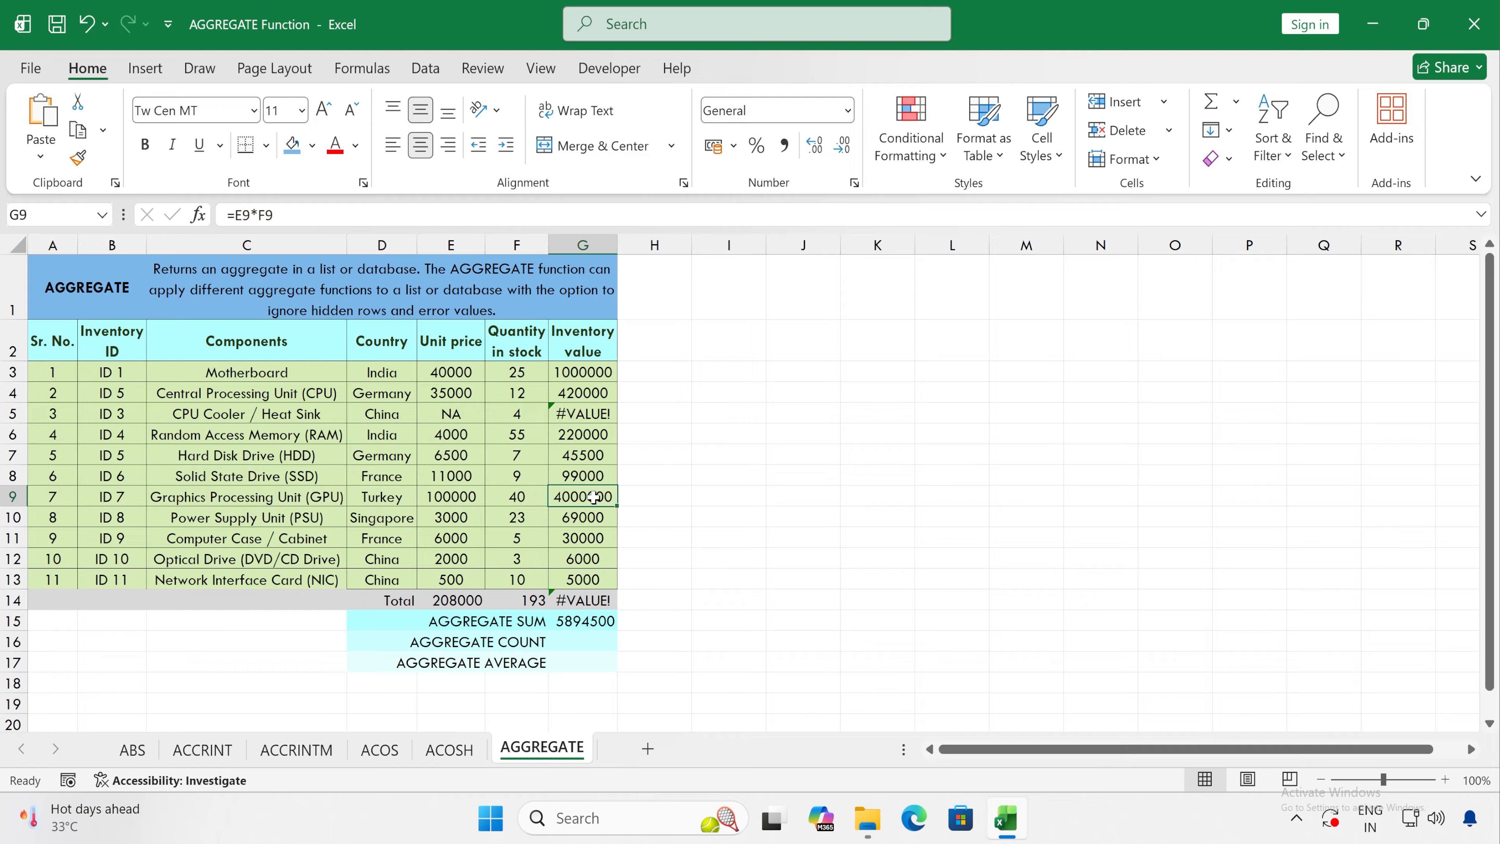
# Step: Start an AGGREGATE formula in G16, beside AGGREGATE COUNT, with function number 2 - COUNT
pyautogui.click(574, 643)
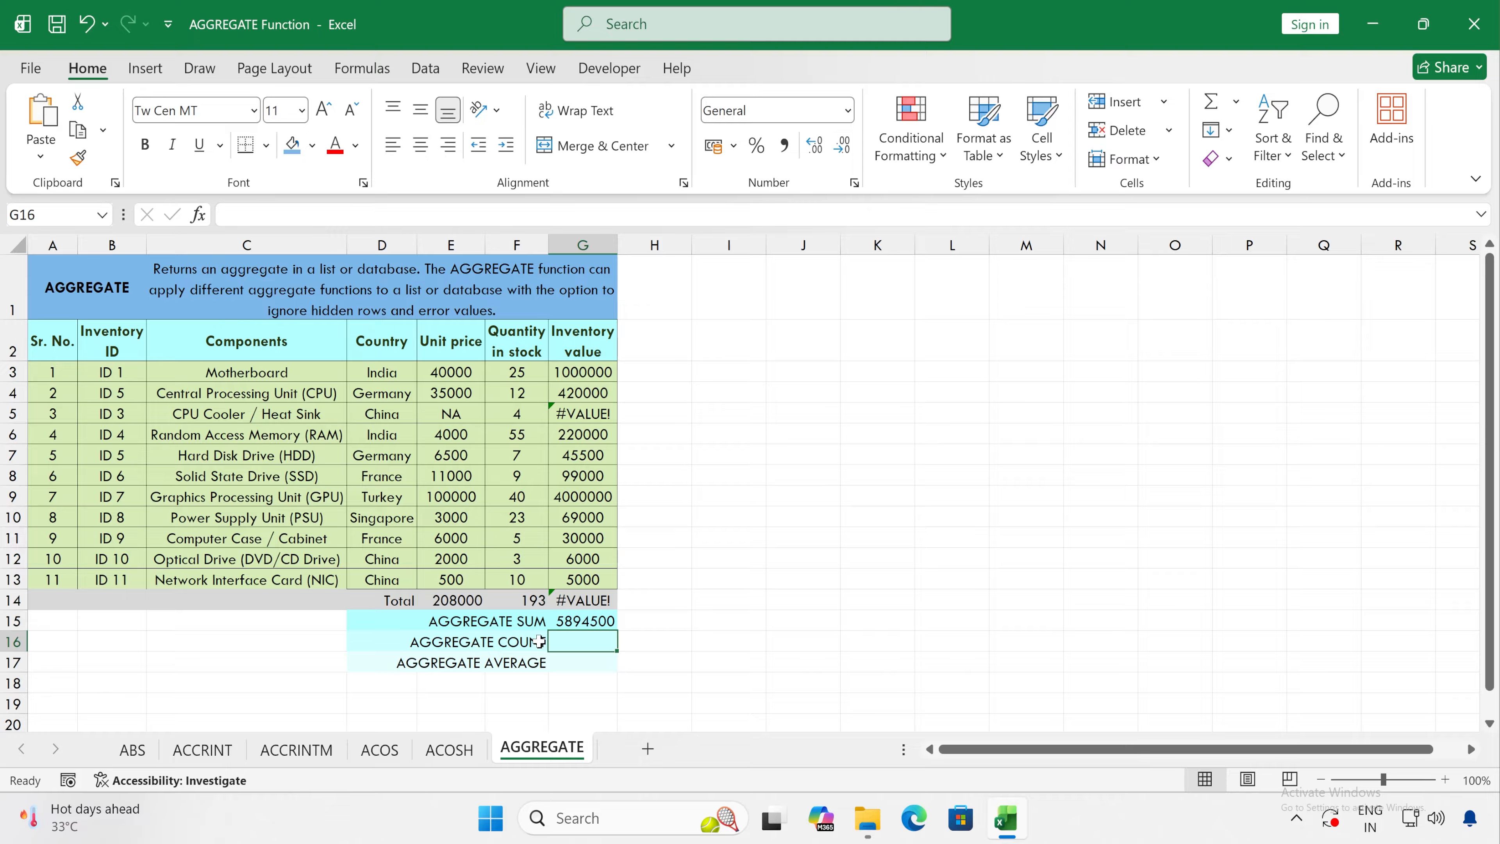
pyautogui.write('=agg')
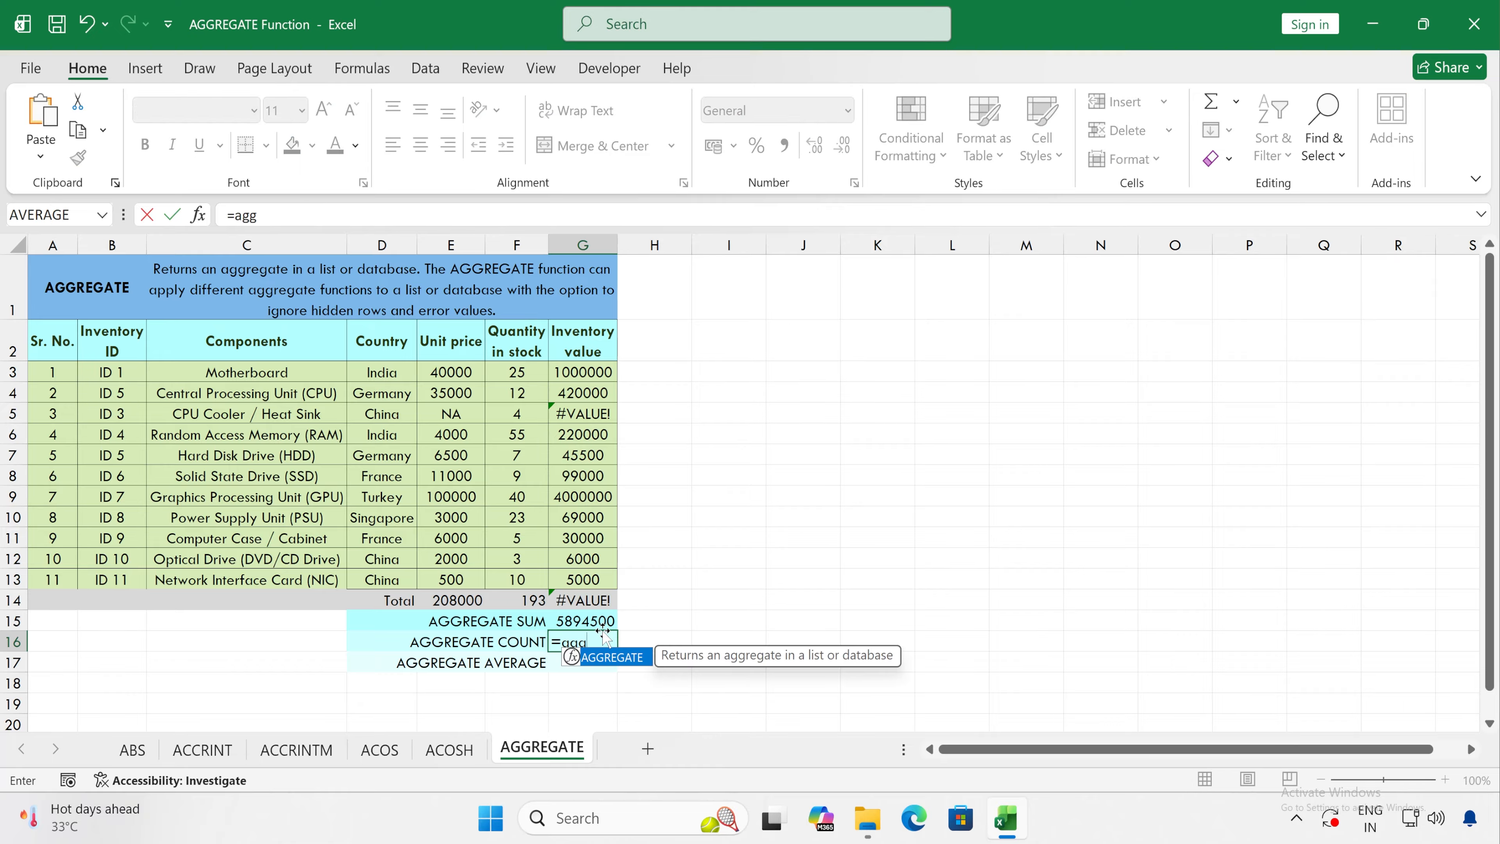
pyautogui.press('Tab')
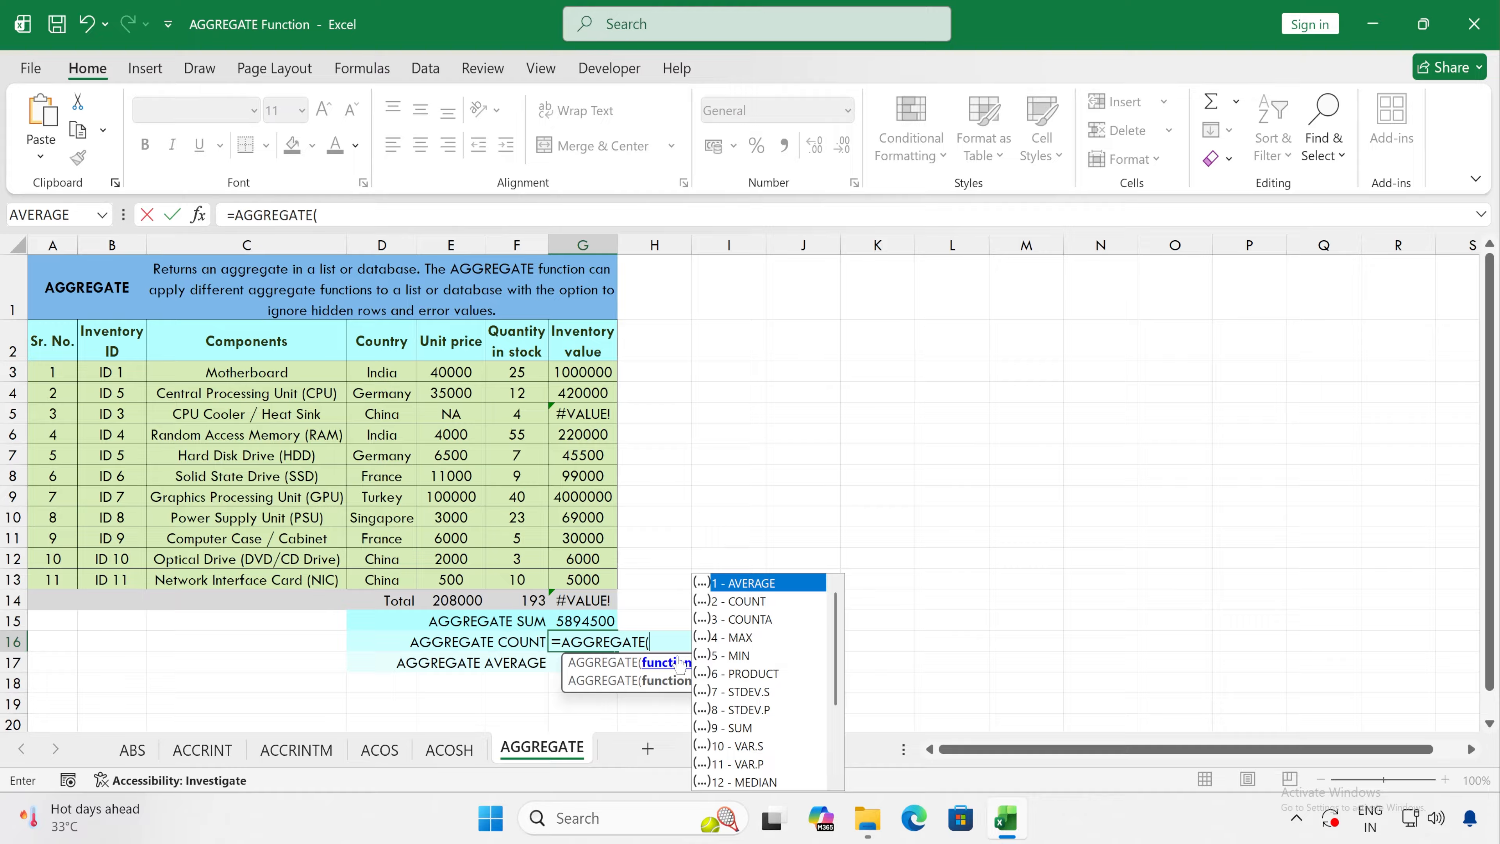
pyautogui.click(744, 602)
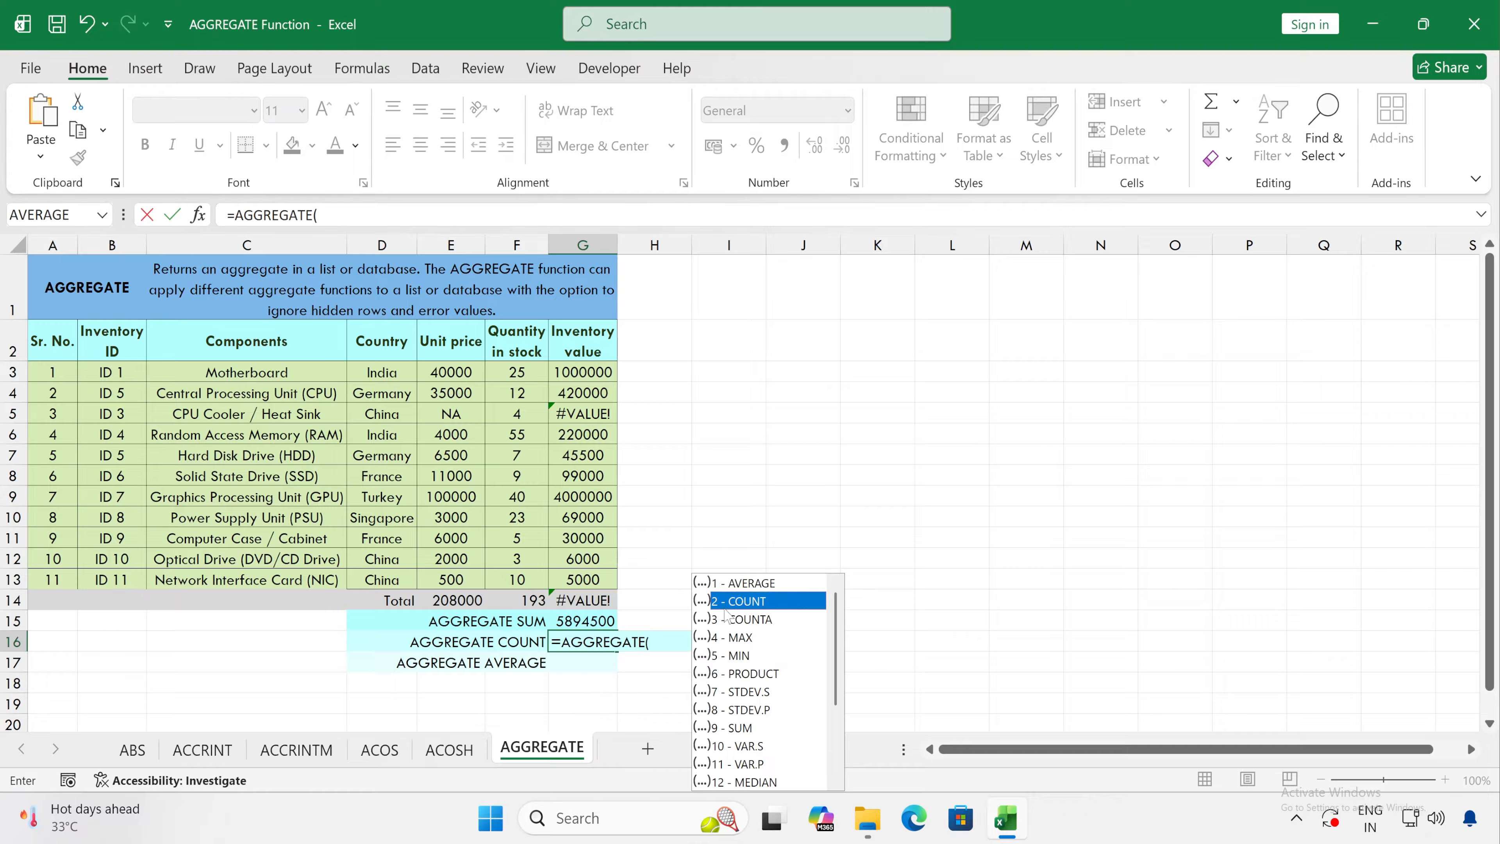
pyautogui.doubleClick(746, 603)
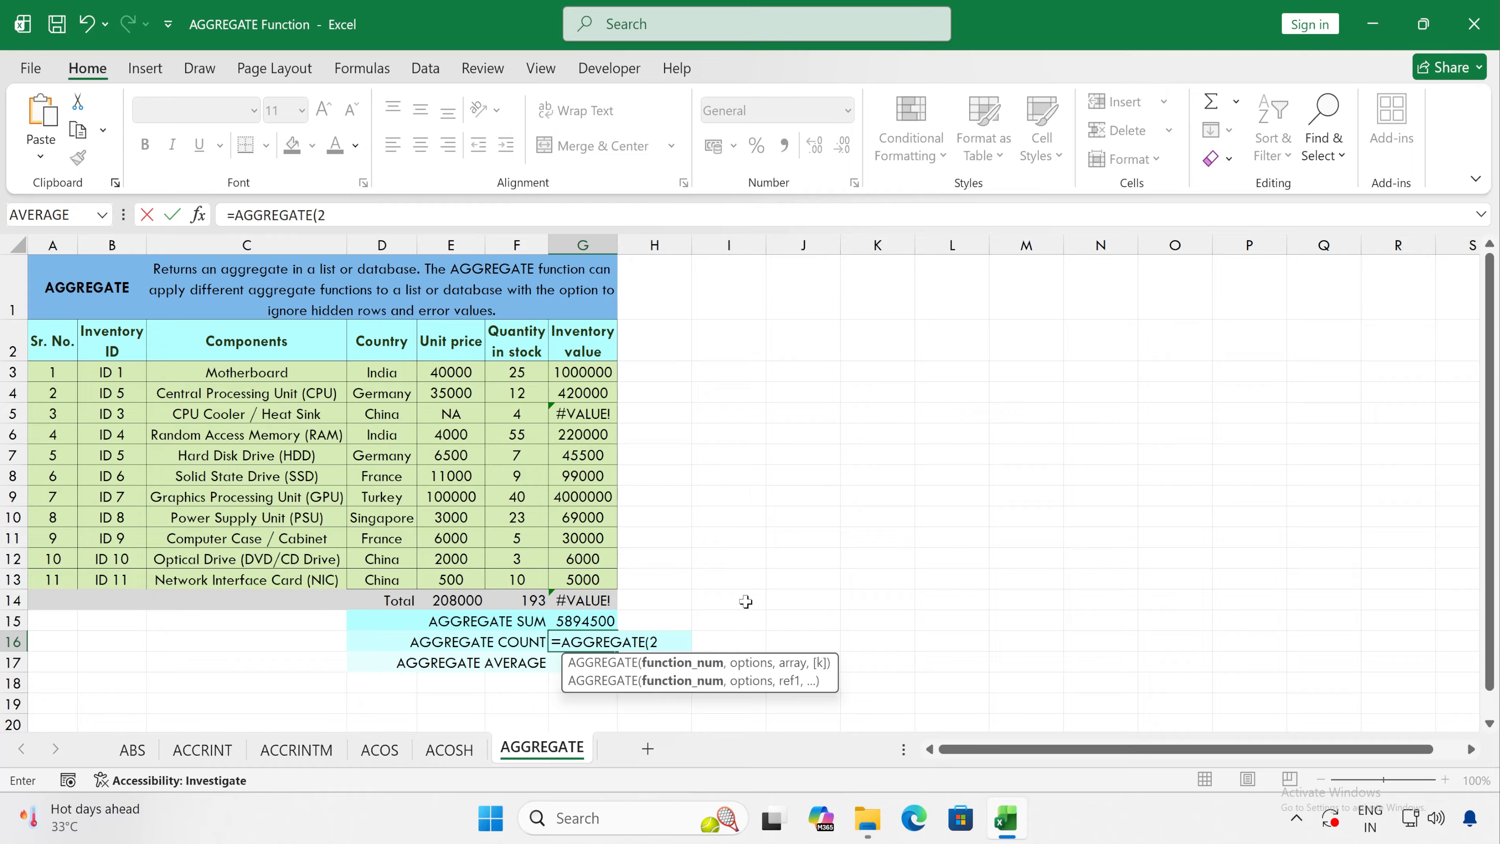
# Step: Complete the G16 formula with option 3 - Ignore hidden rows, error values, nested SUBTOTAL and AGGREGATE functions over G3:G13
pyautogui.write(',')
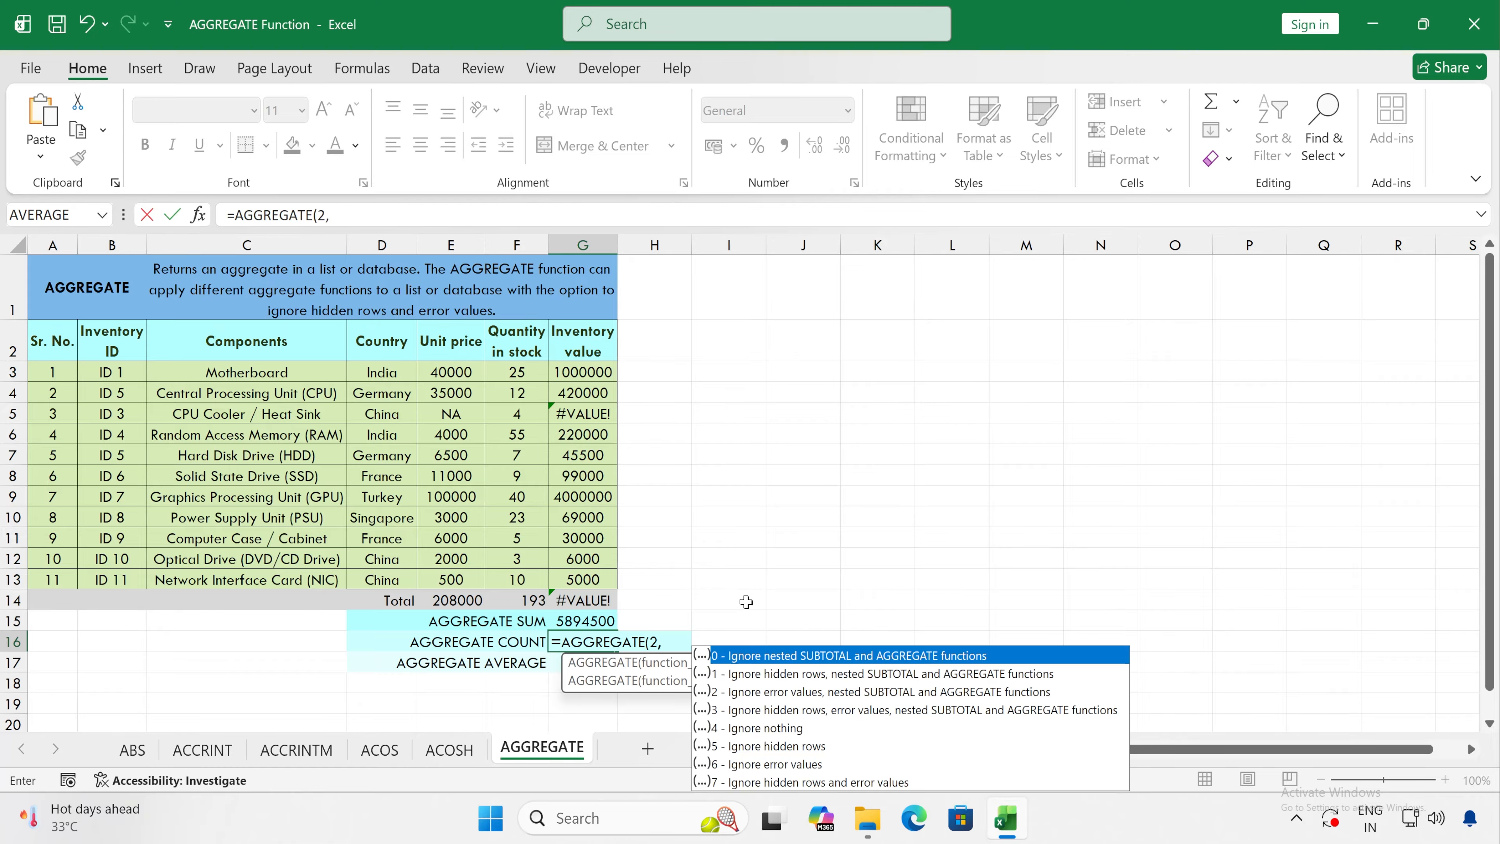
pyautogui.click(770, 712)
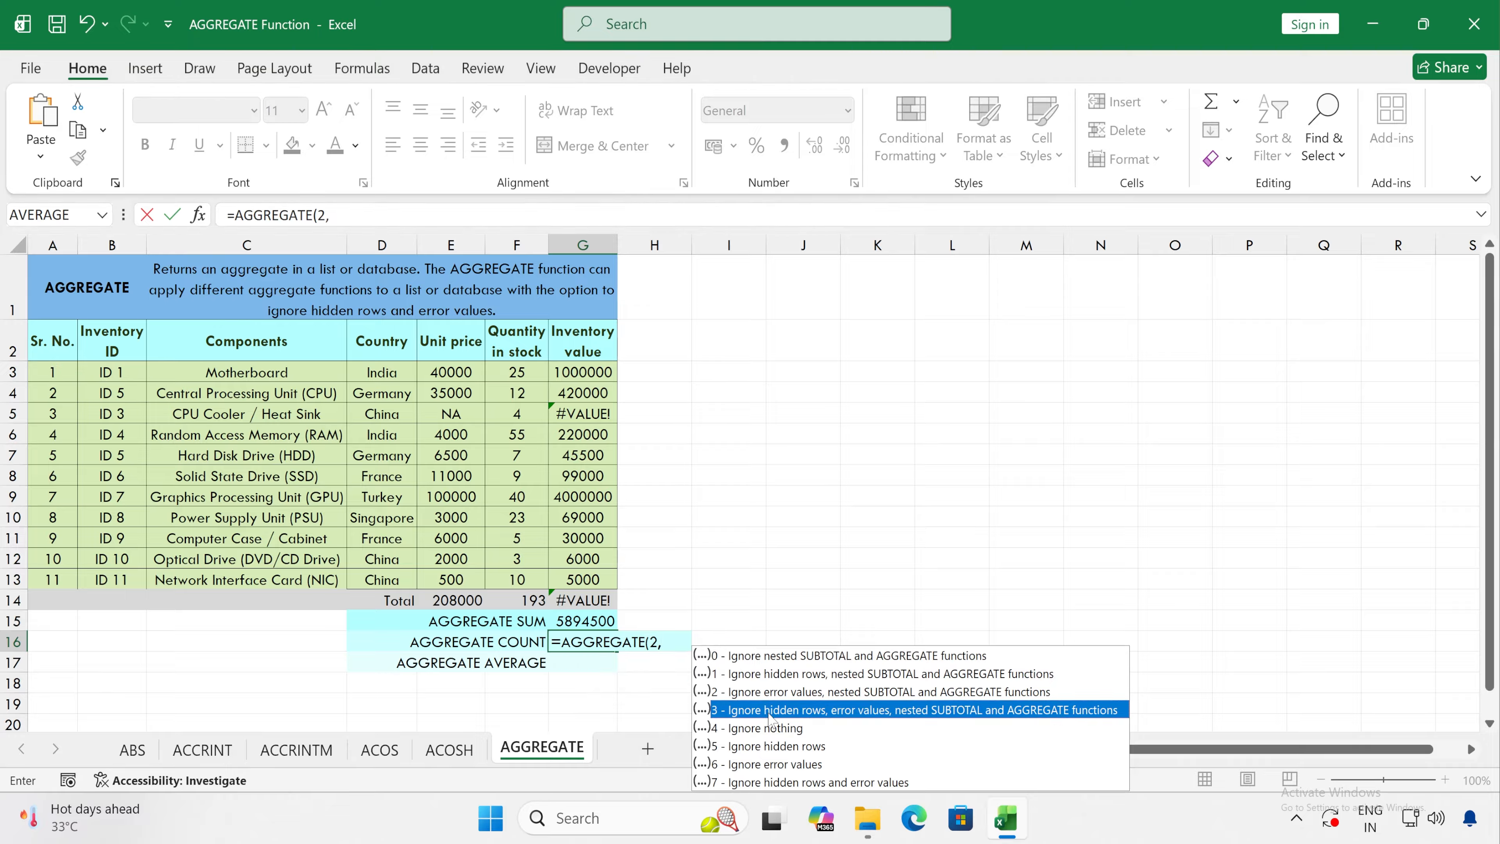
pyautogui.doubleClick(767, 712)
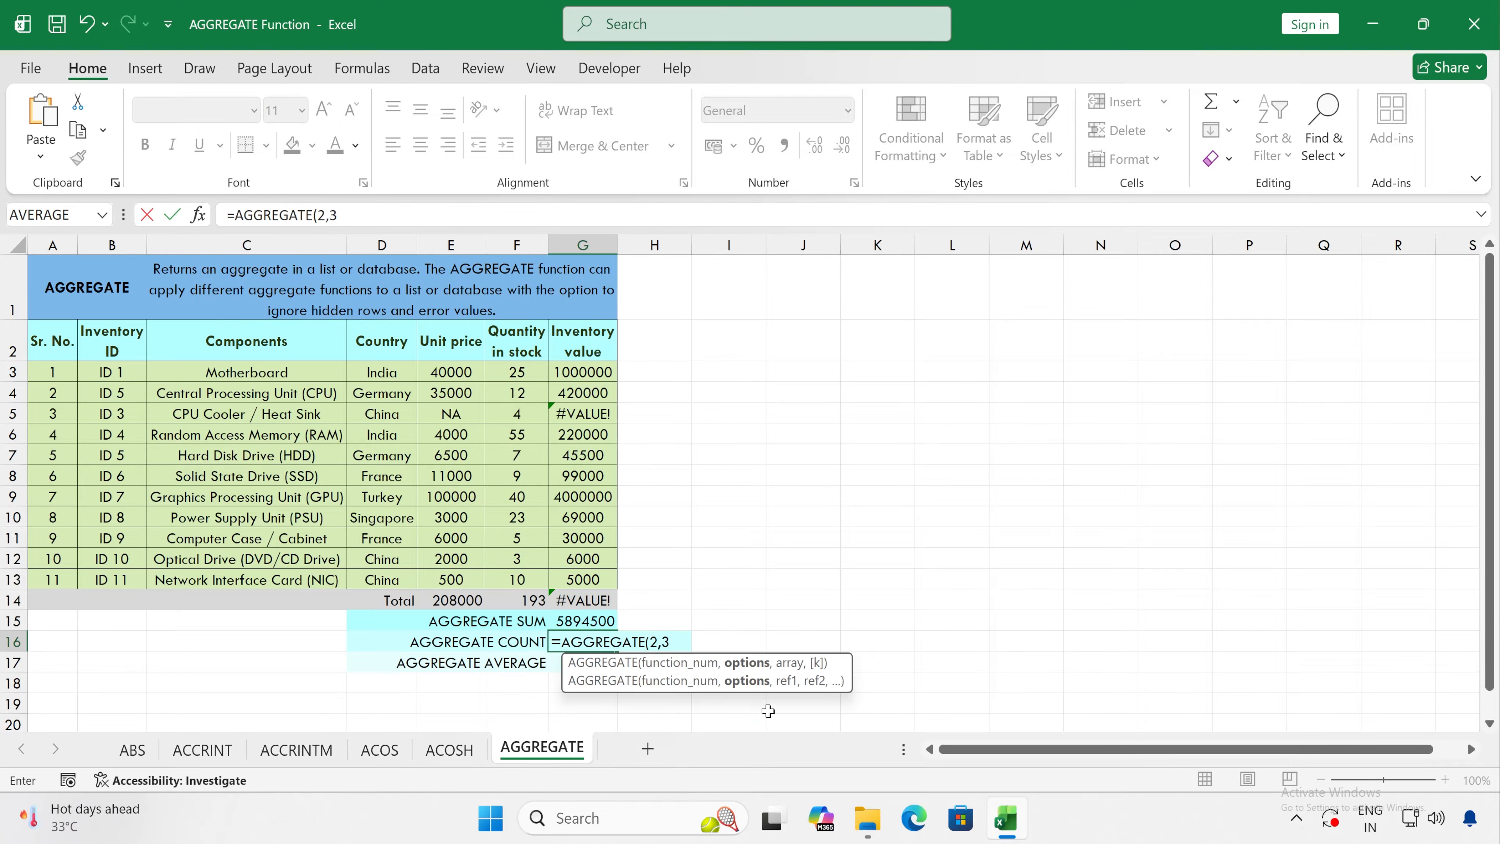
pyautogui.write(',')
pyautogui.moveTo(593, 372); pyautogui.dragTo(583, 581)
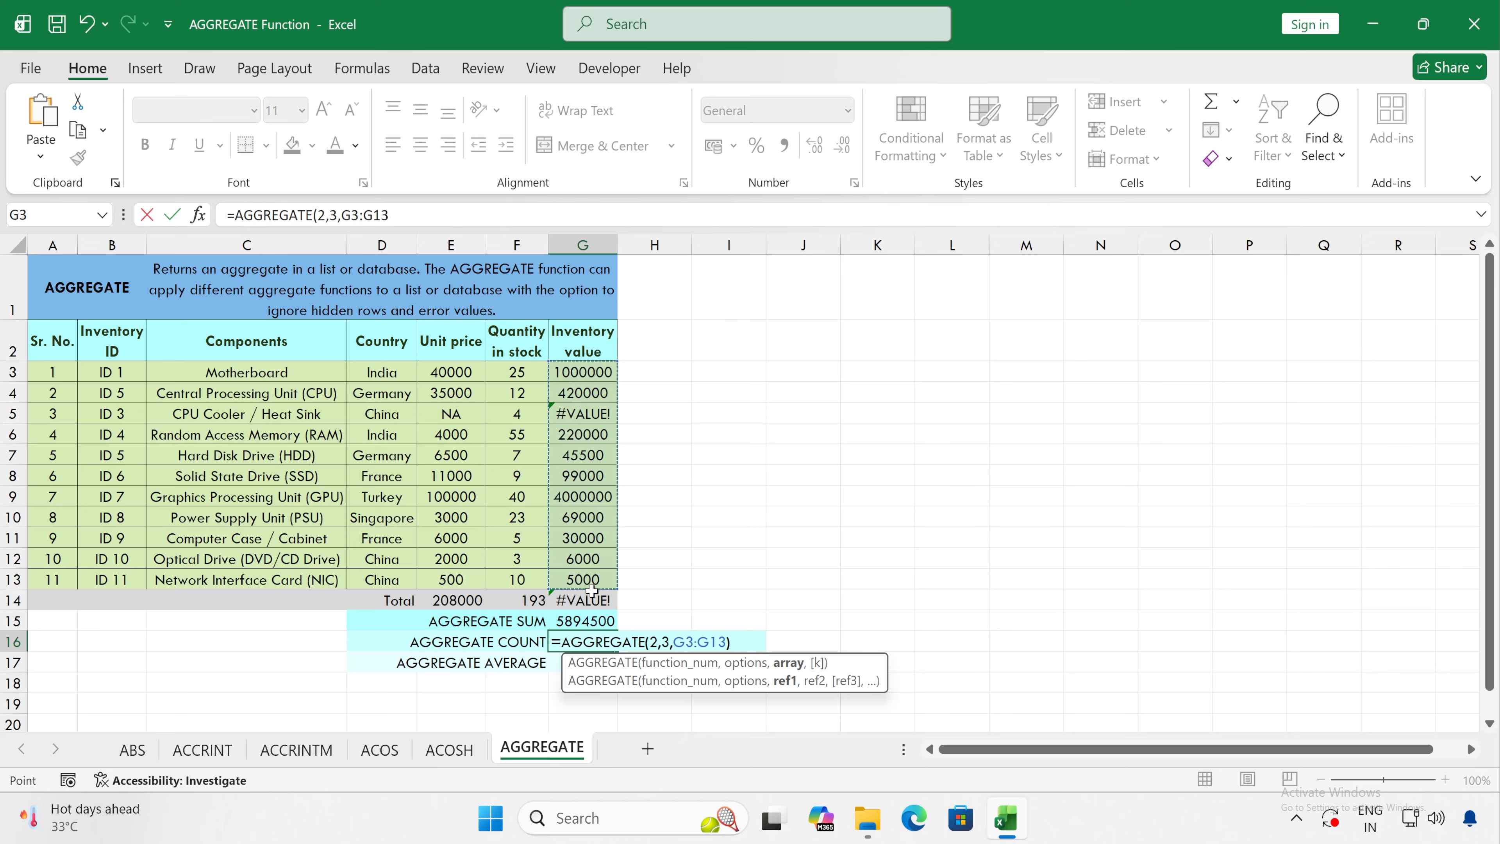
pyautogui.write(')')
pyautogui.press('Return')
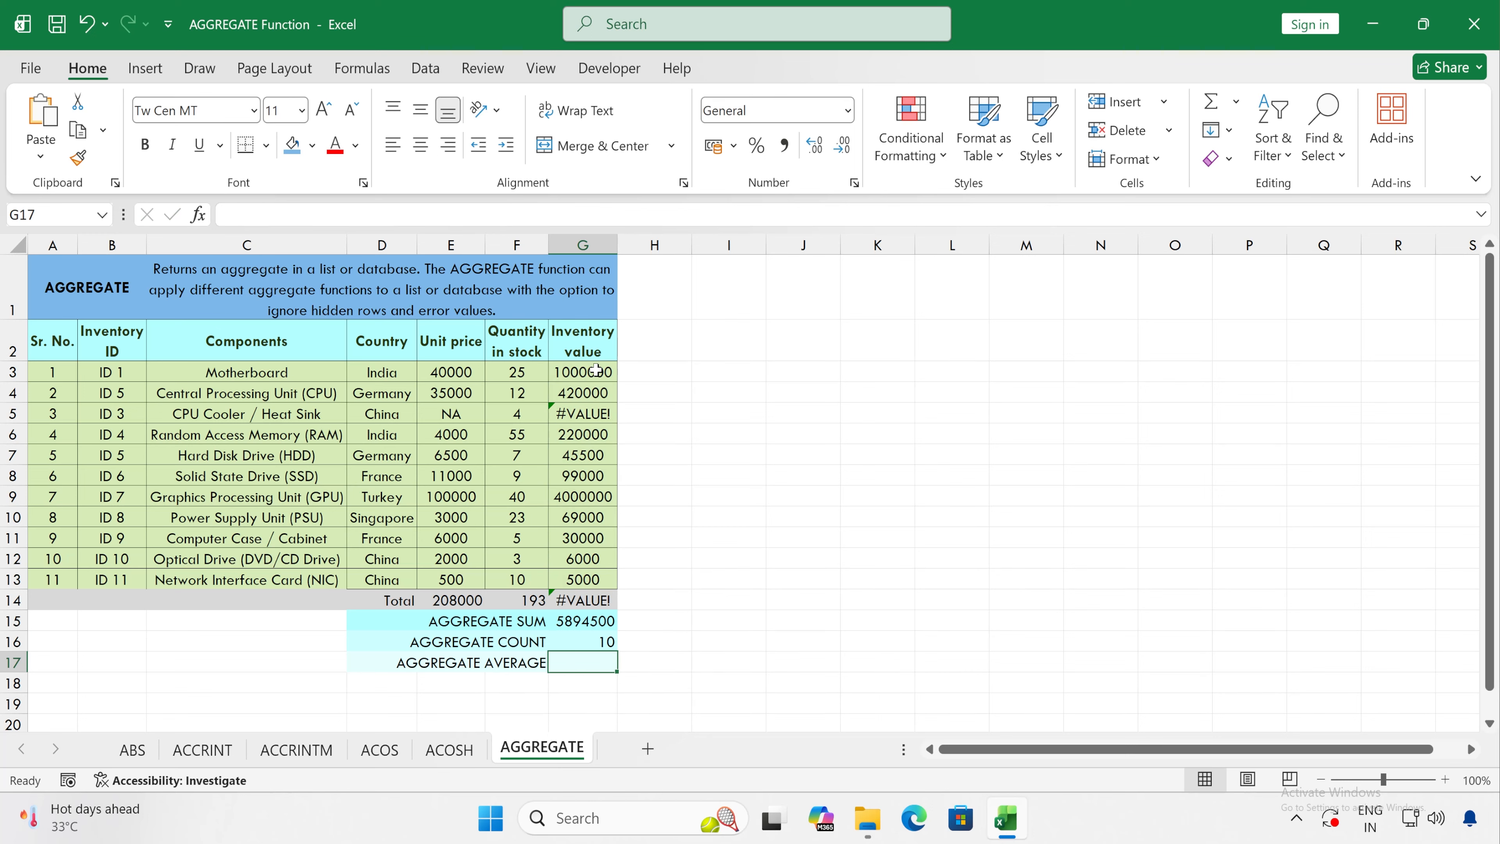
pyautogui.moveTo(596, 369); pyautogui.dragTo(584, 582)
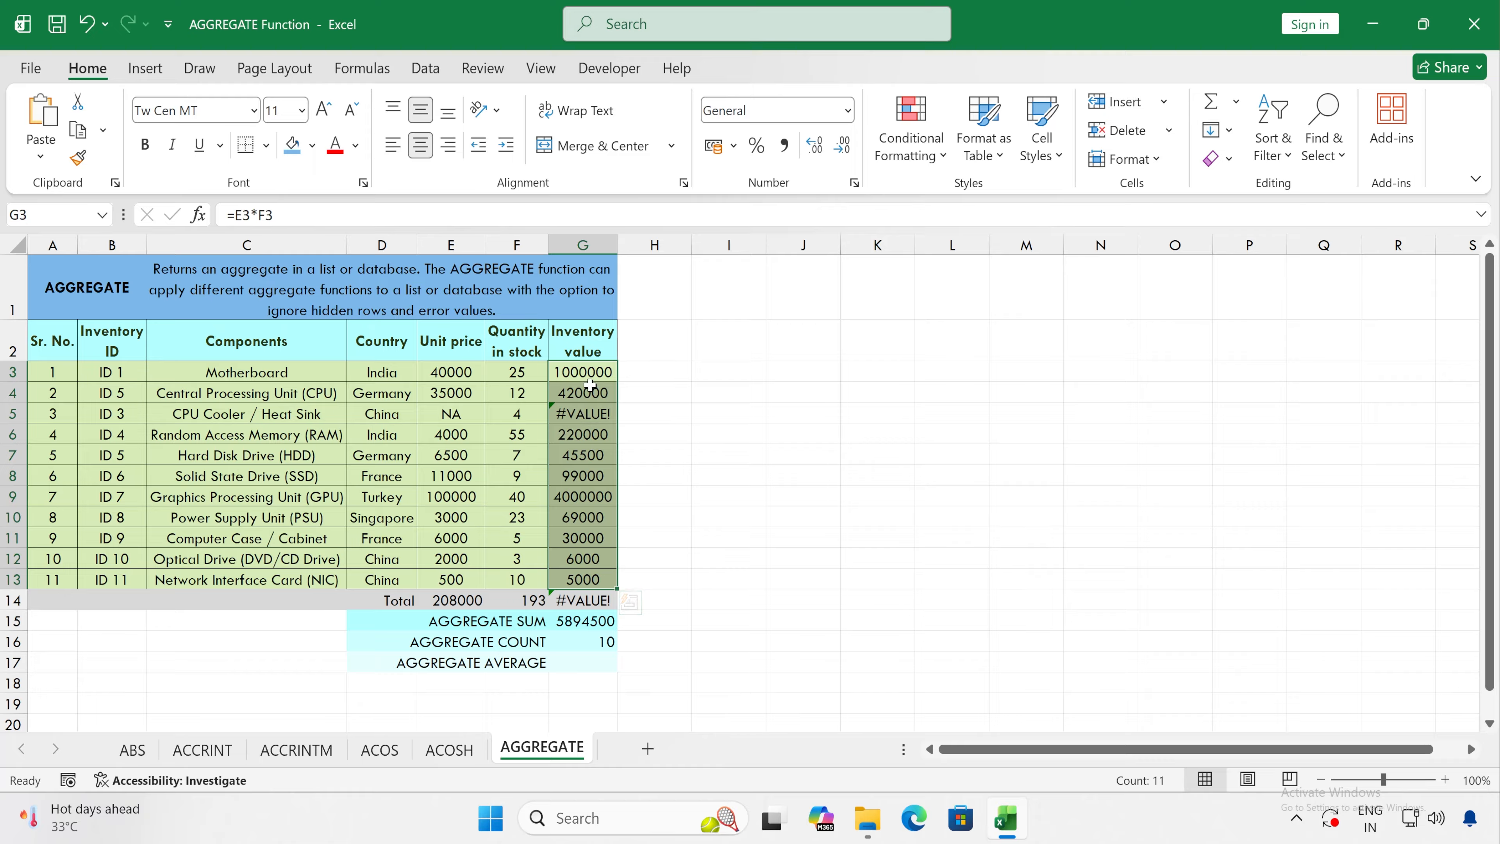
pyautogui.click(608, 641)
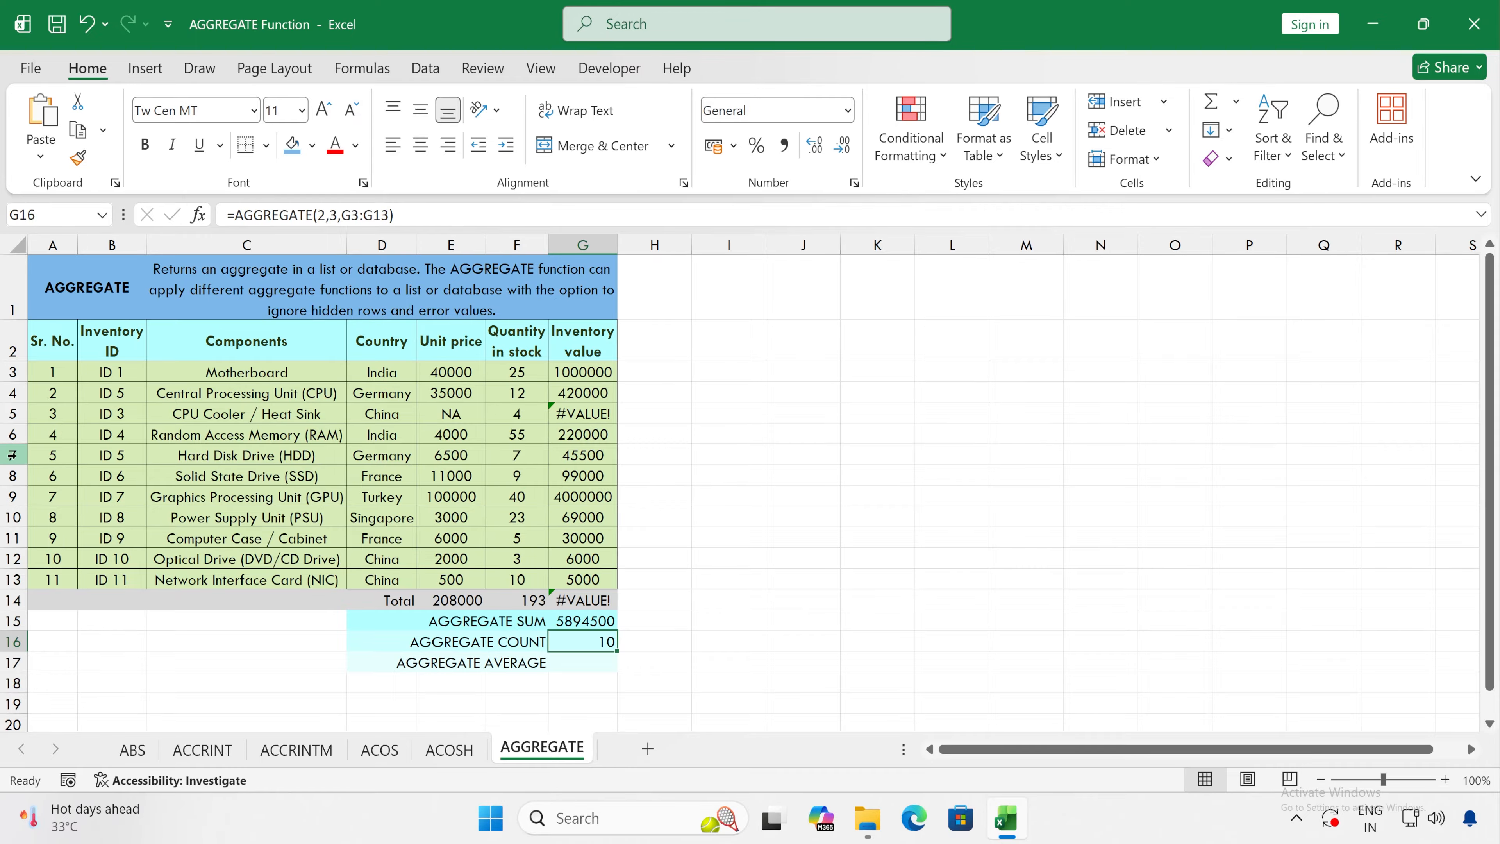
# Step: Hide rows 7 and 8, Hard Disk Drive and Solid State Drive, and check the AGGREGATE SUM and COUNT cells
pyautogui.moveTo(12, 455); pyautogui.dragTo(11, 476)
pyautogui.rightClick(665, 463)
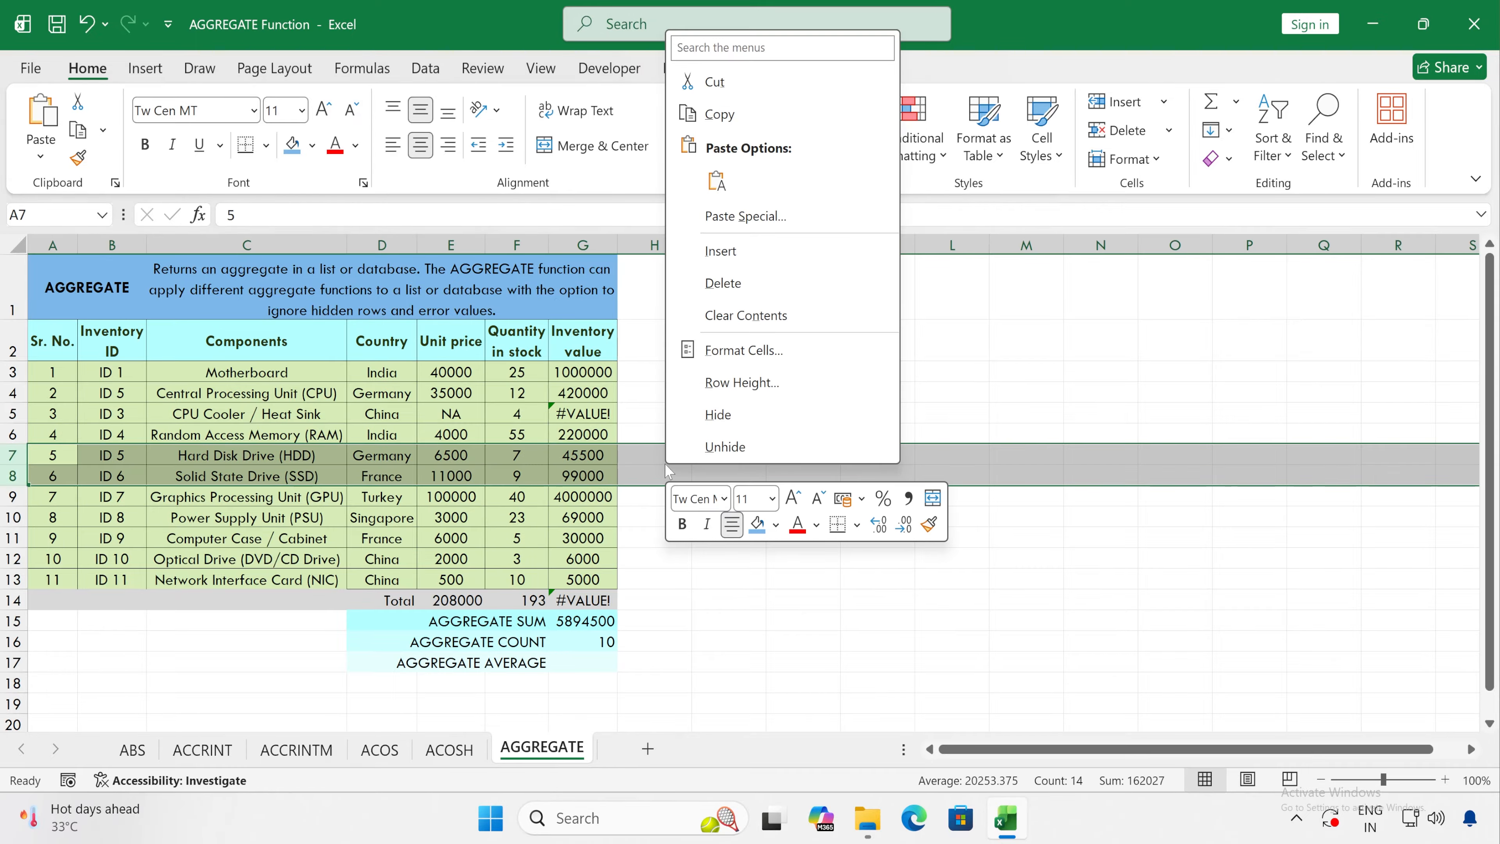
pyautogui.click(752, 414)
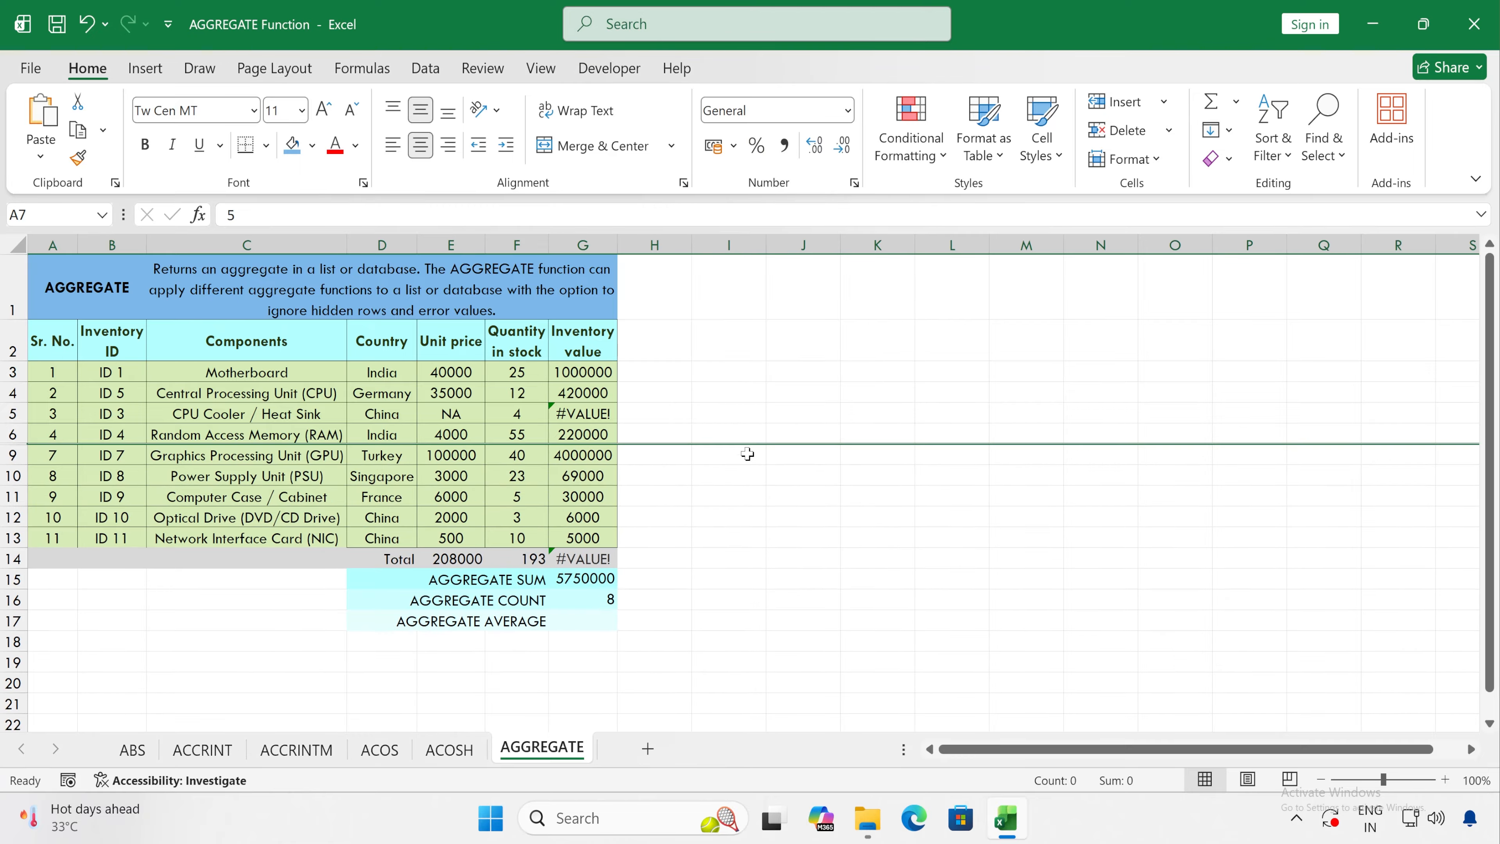
pyautogui.moveTo(604, 579); pyautogui.dragTo(602, 596)
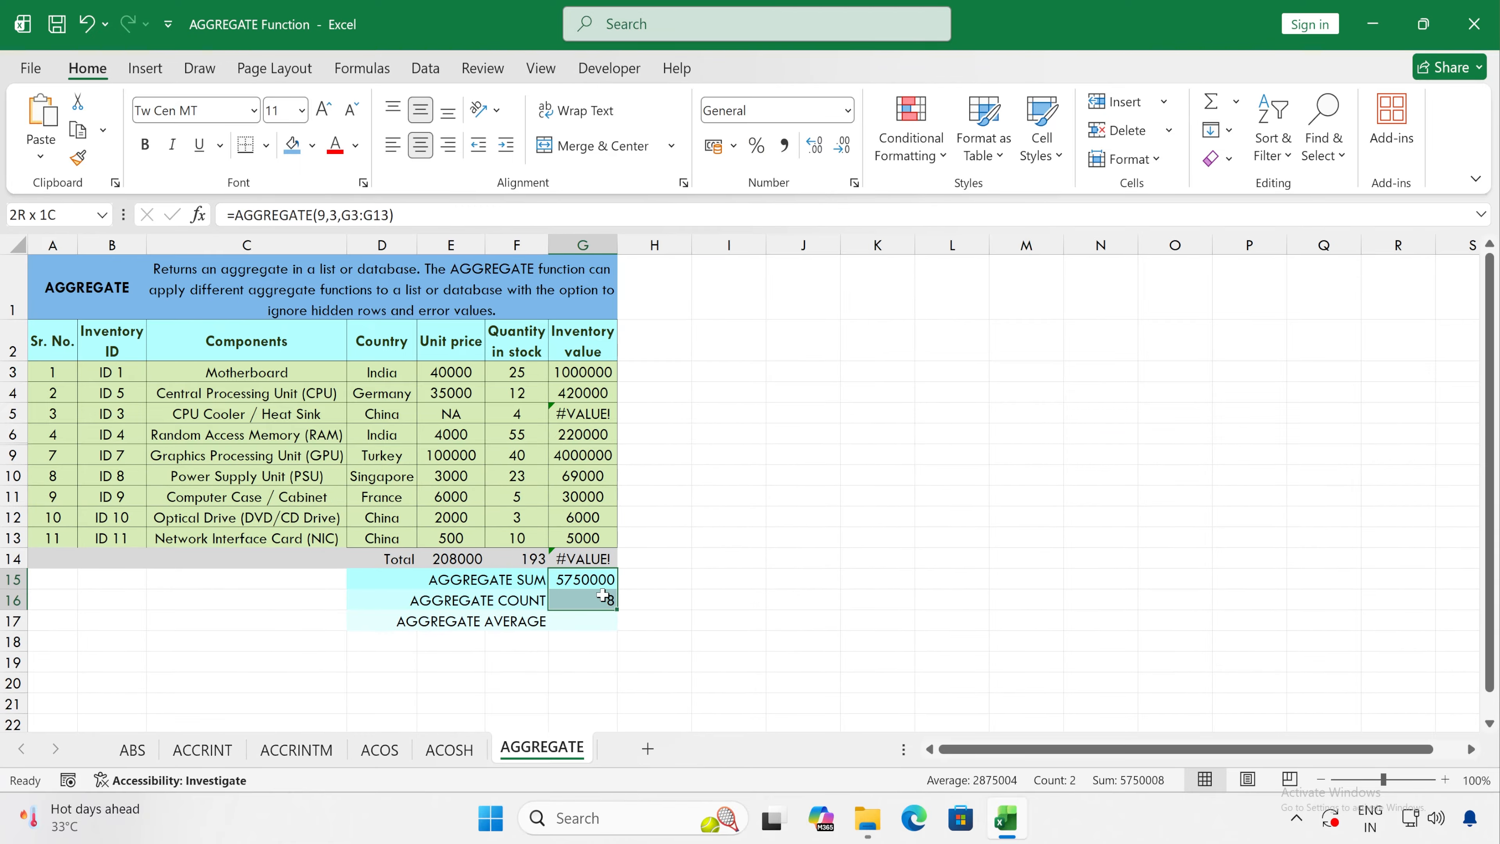
# Step: Unhide the Hard Disk Drive and Solid State Drive rows between rows 6 and 9
pyautogui.moveTo(12, 434); pyautogui.dragTo(24, 459)
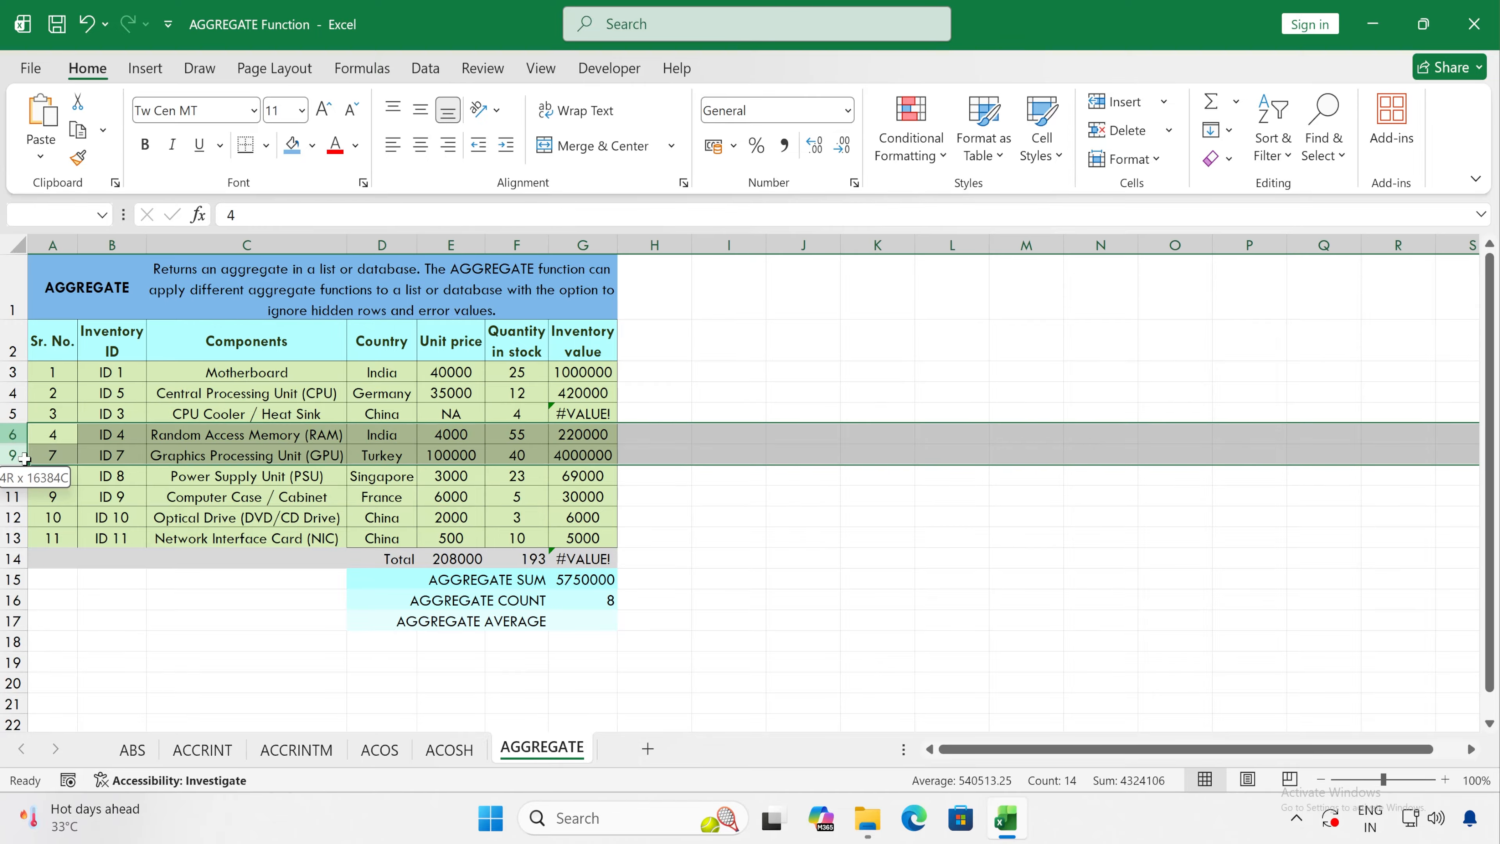
pyautogui.rightClick(15, 443)
pyautogui.click(72, 424)
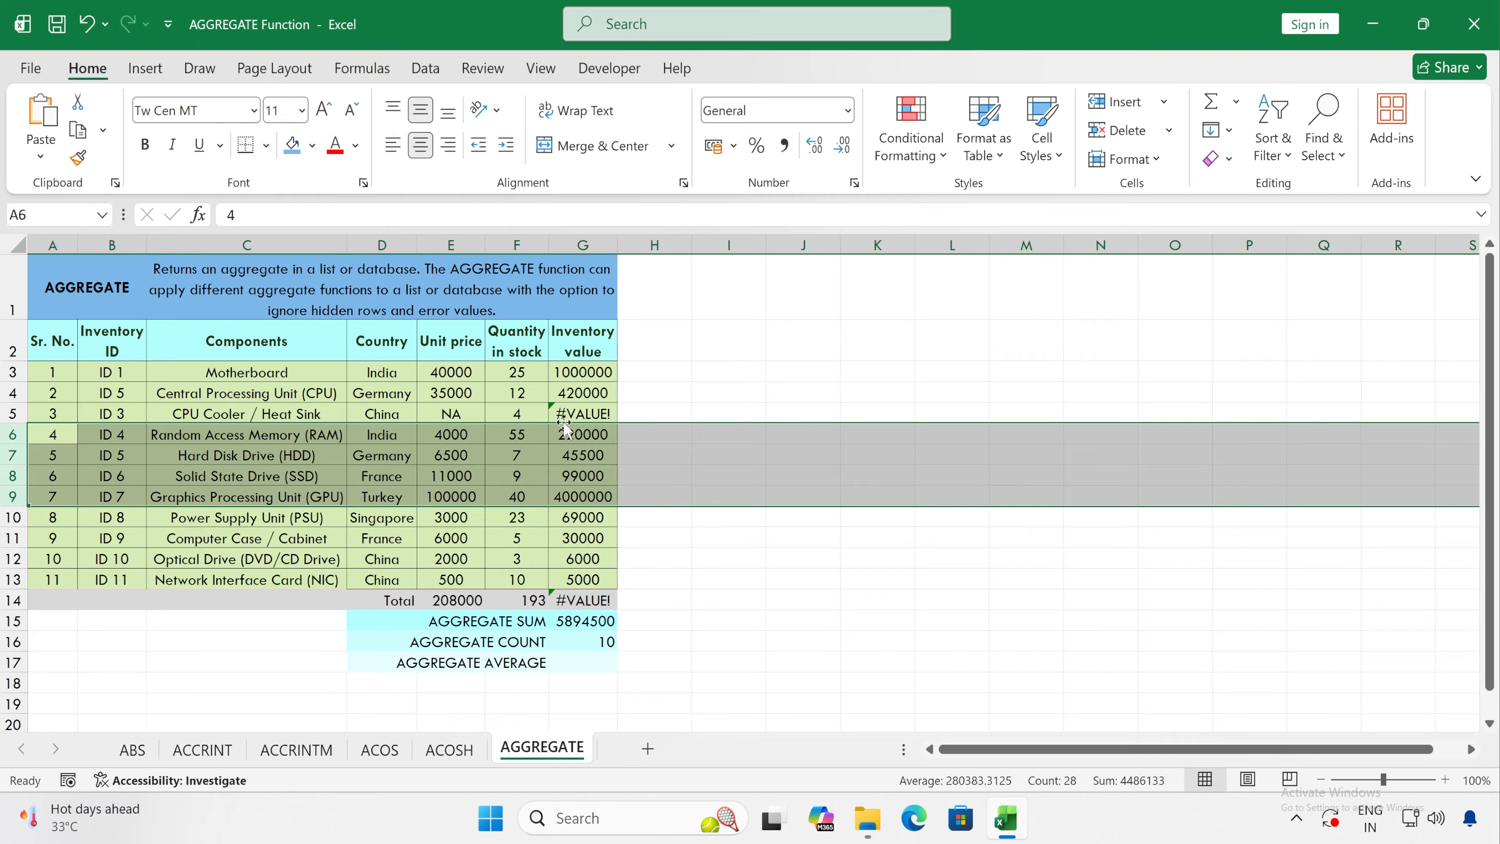
# Step: Start an AGGREGATE formula in G17, beside AGGREGATE AVERAGE, with function number 1 - AVERAGE
pyautogui.click(582, 663)
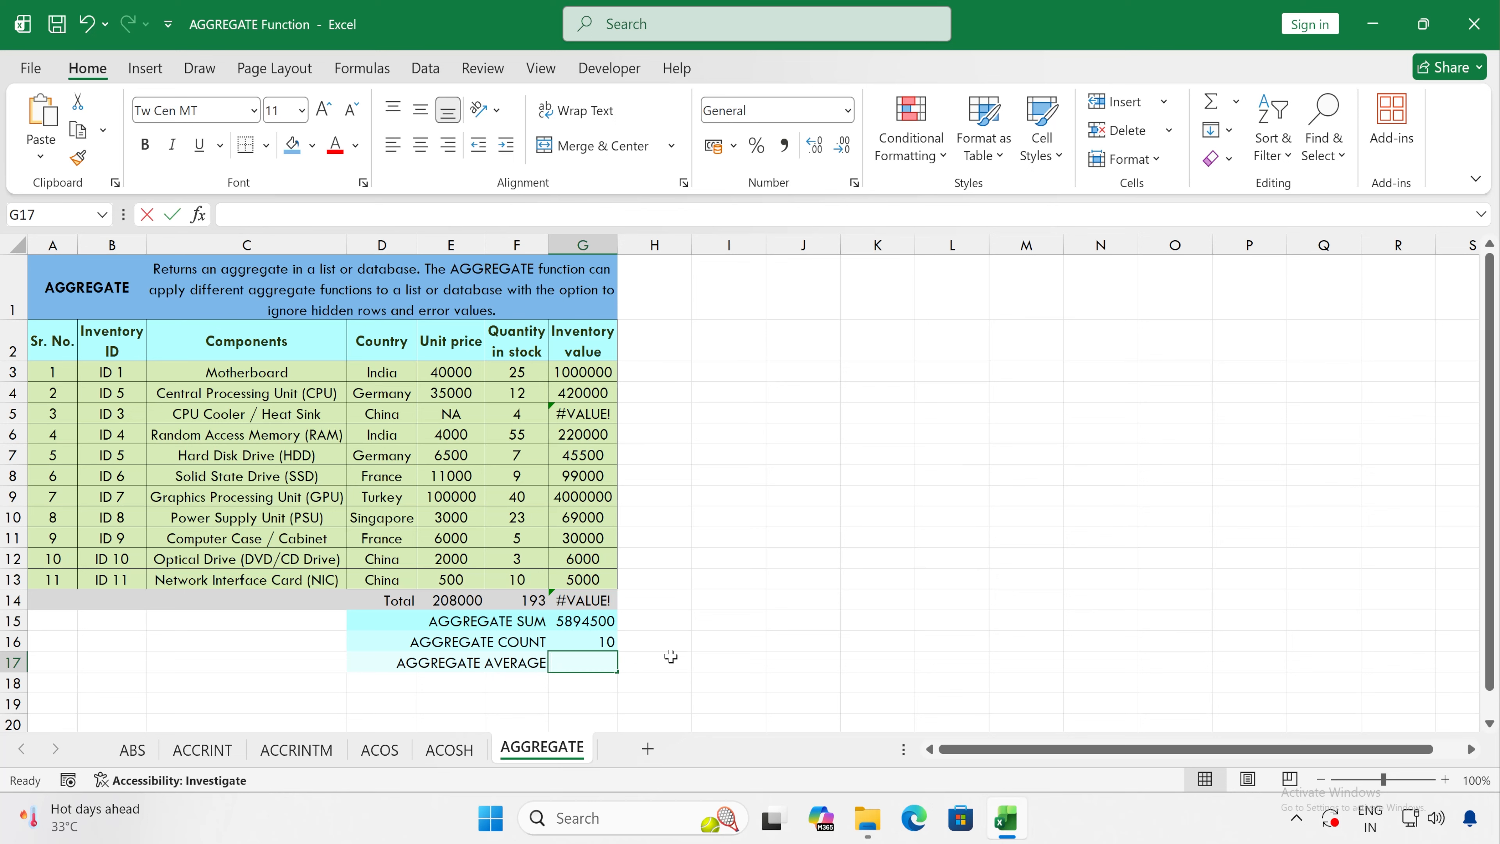
pyautogui.write('=agg')
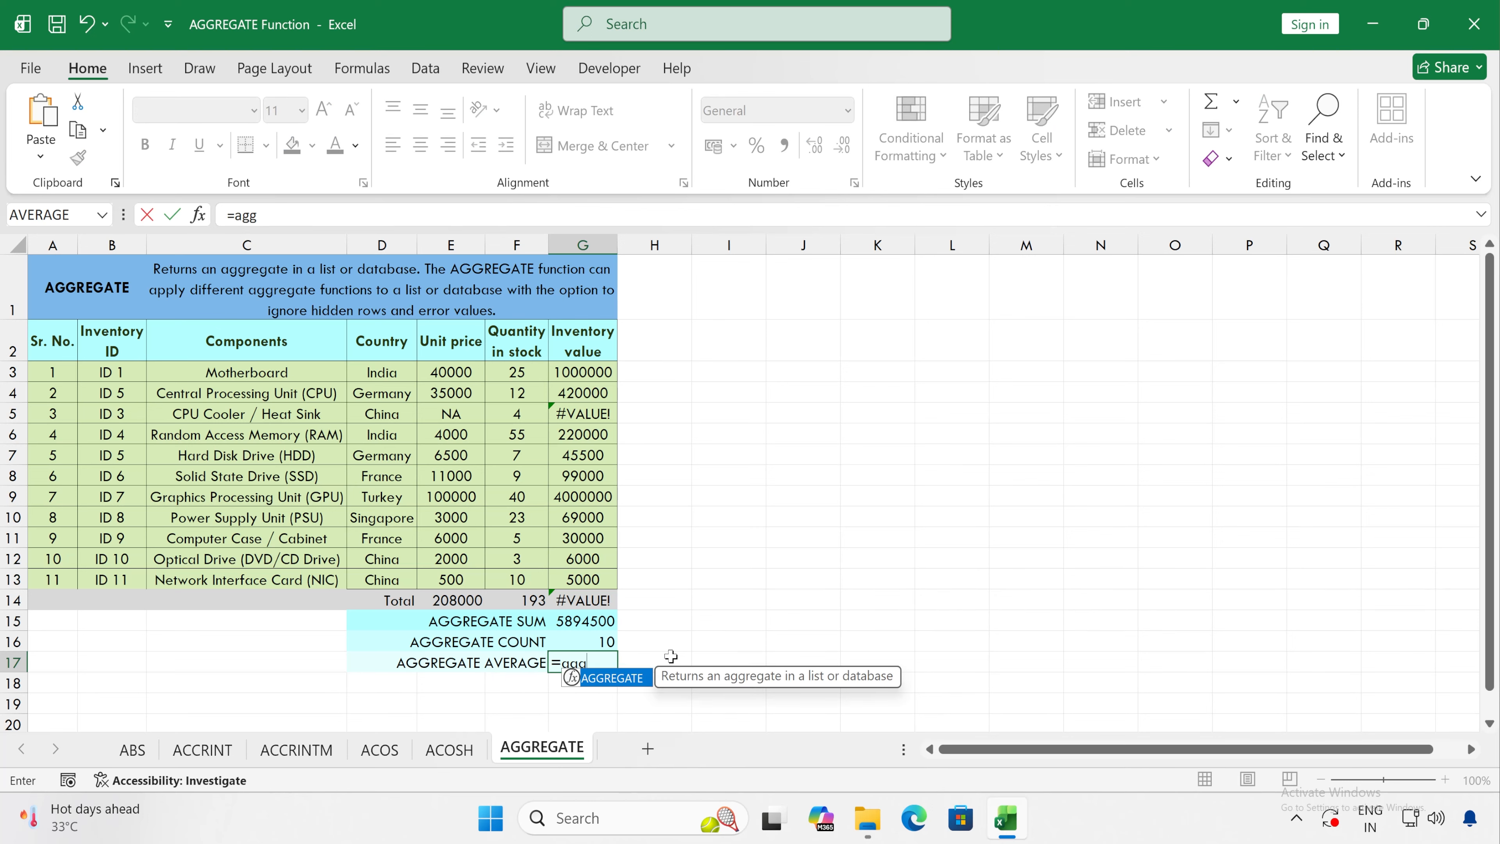
pyautogui.press('Tab')
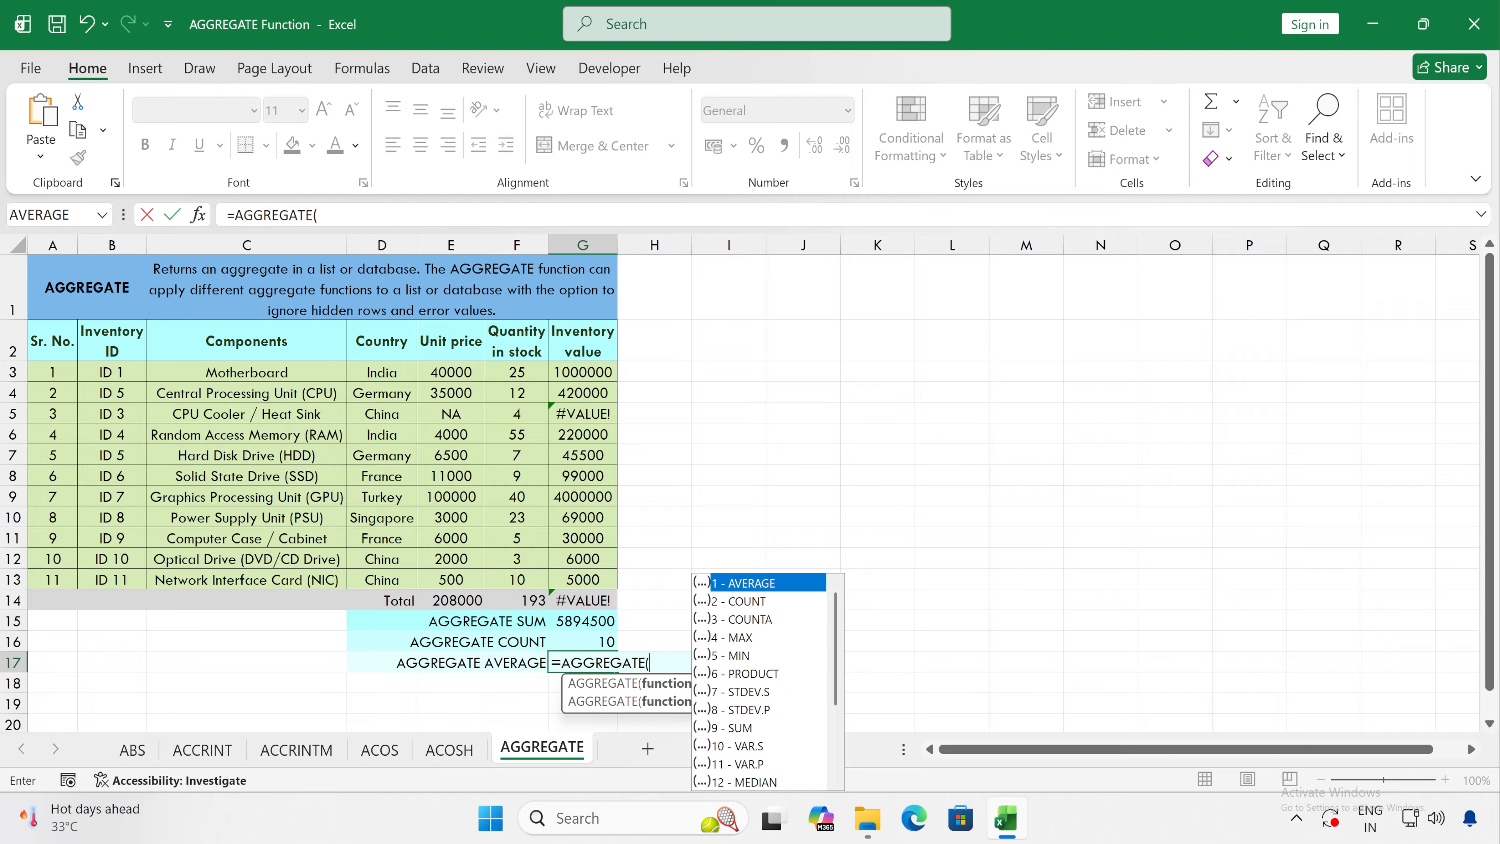
pyautogui.scroll(-1, 778, 695)
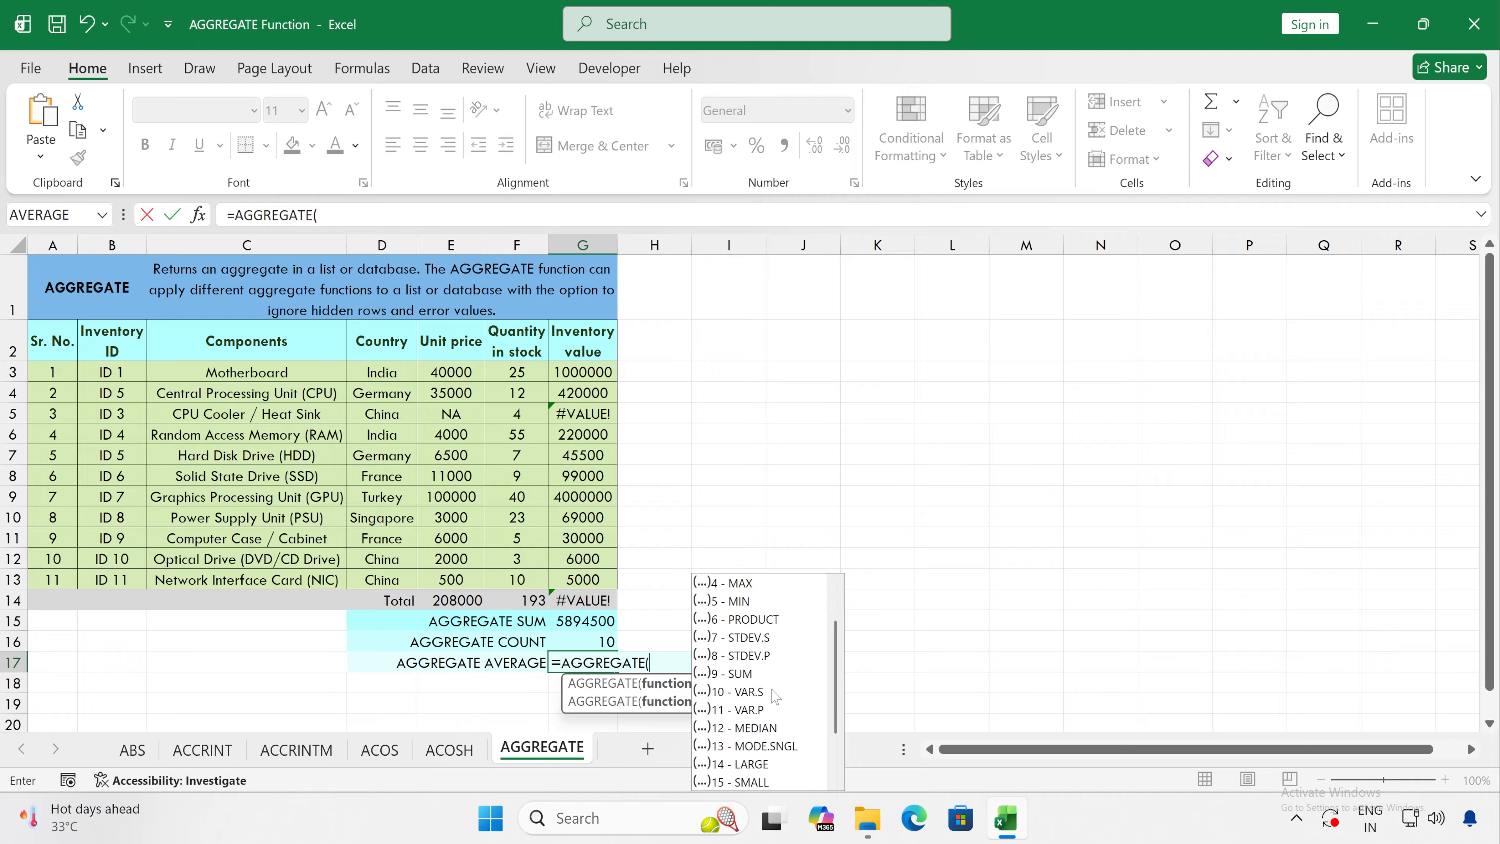
pyautogui.scroll(1, 765, 608)
pyautogui.doubleClick(744, 584)
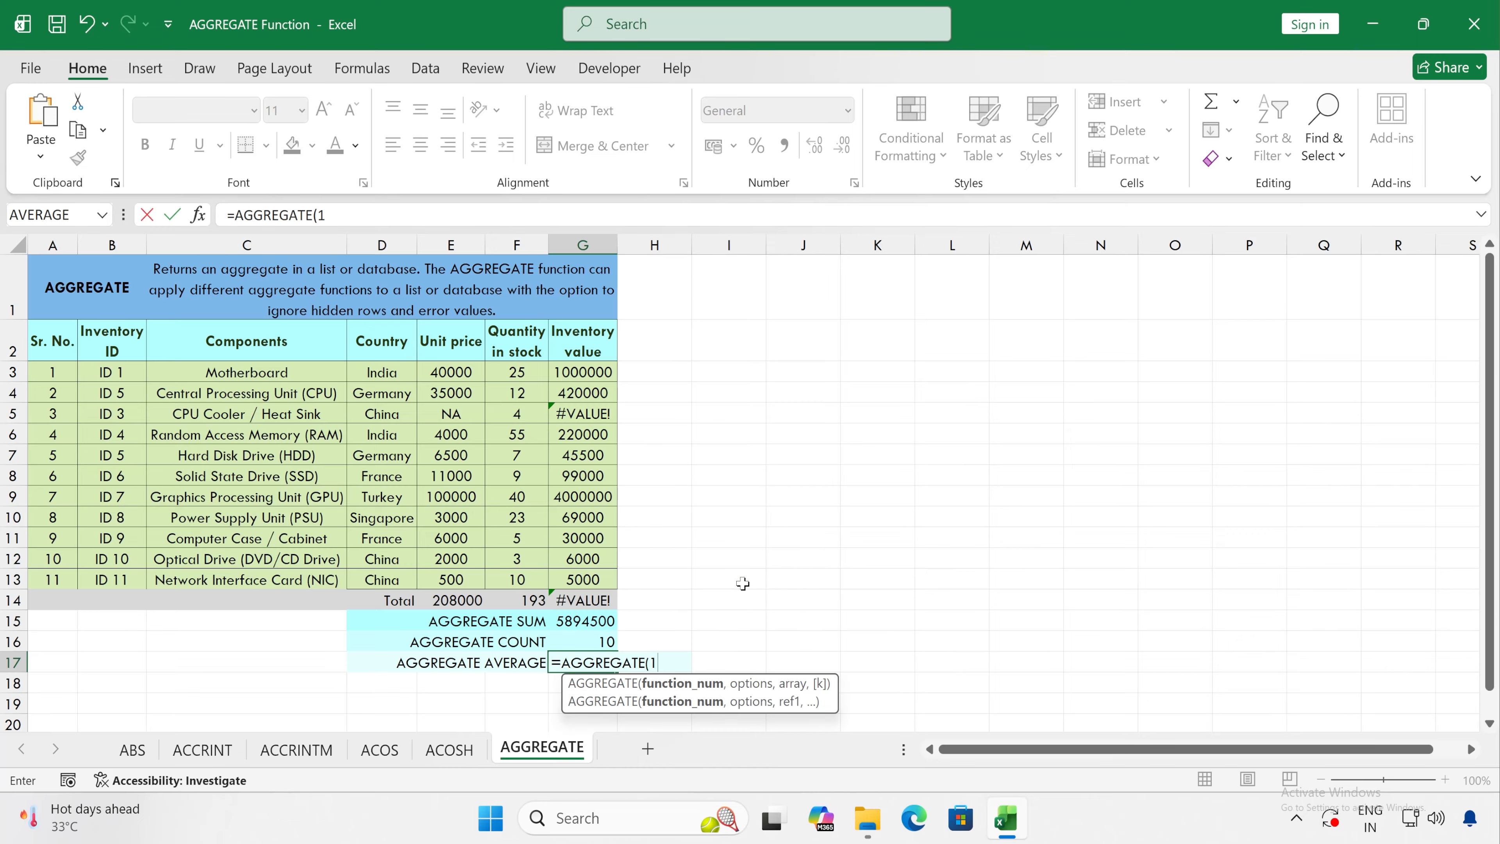
# Step: Complete the G17 formula with option 3 - Ignore hidden rows, error values, nested SUBTOTAL and AGGREGATE functions over G3:G13
pyautogui.write(',')
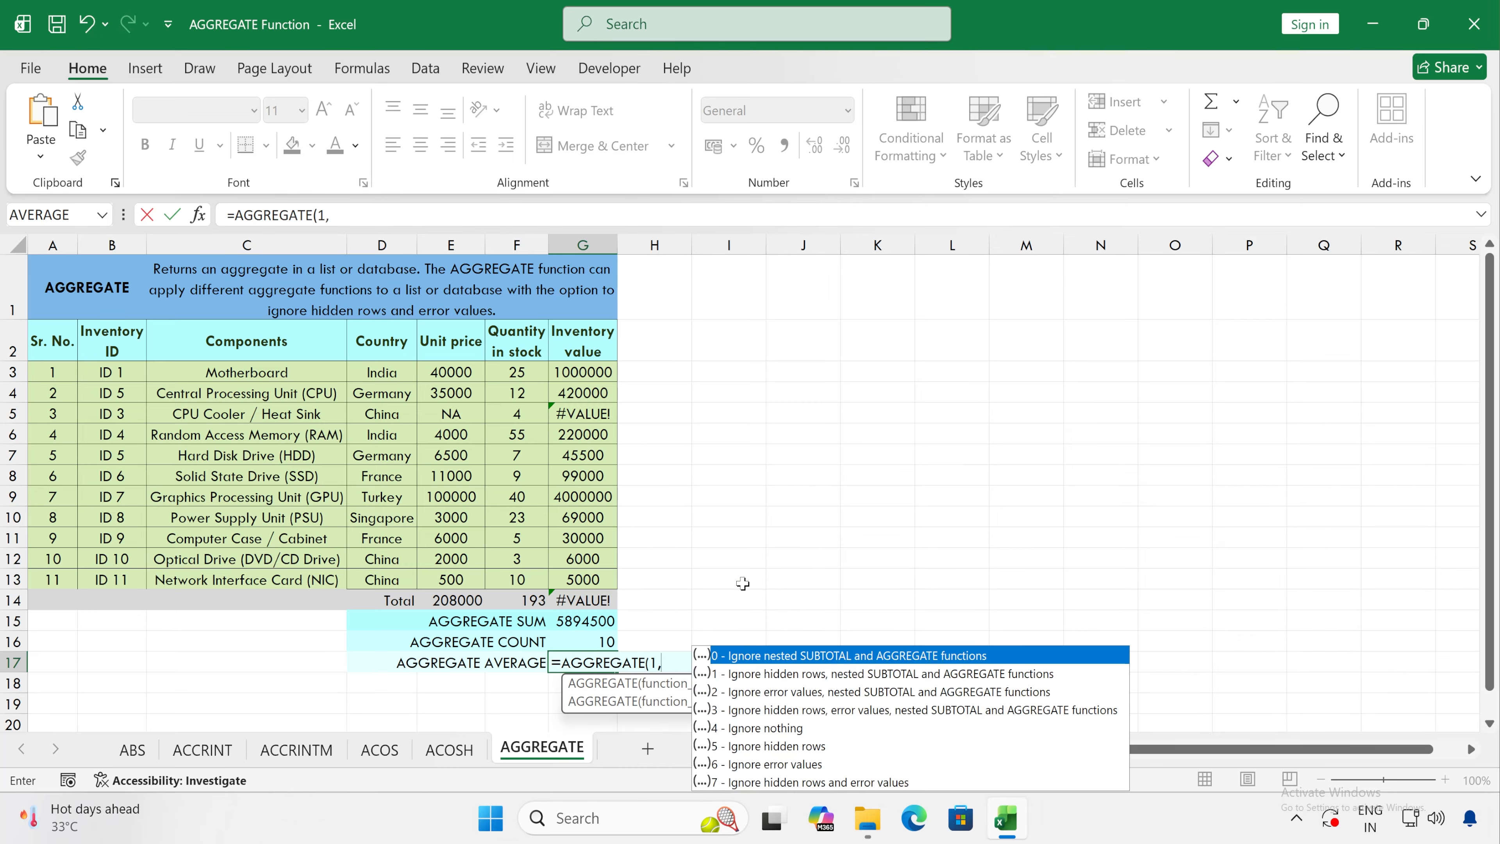
pyautogui.click(756, 706)
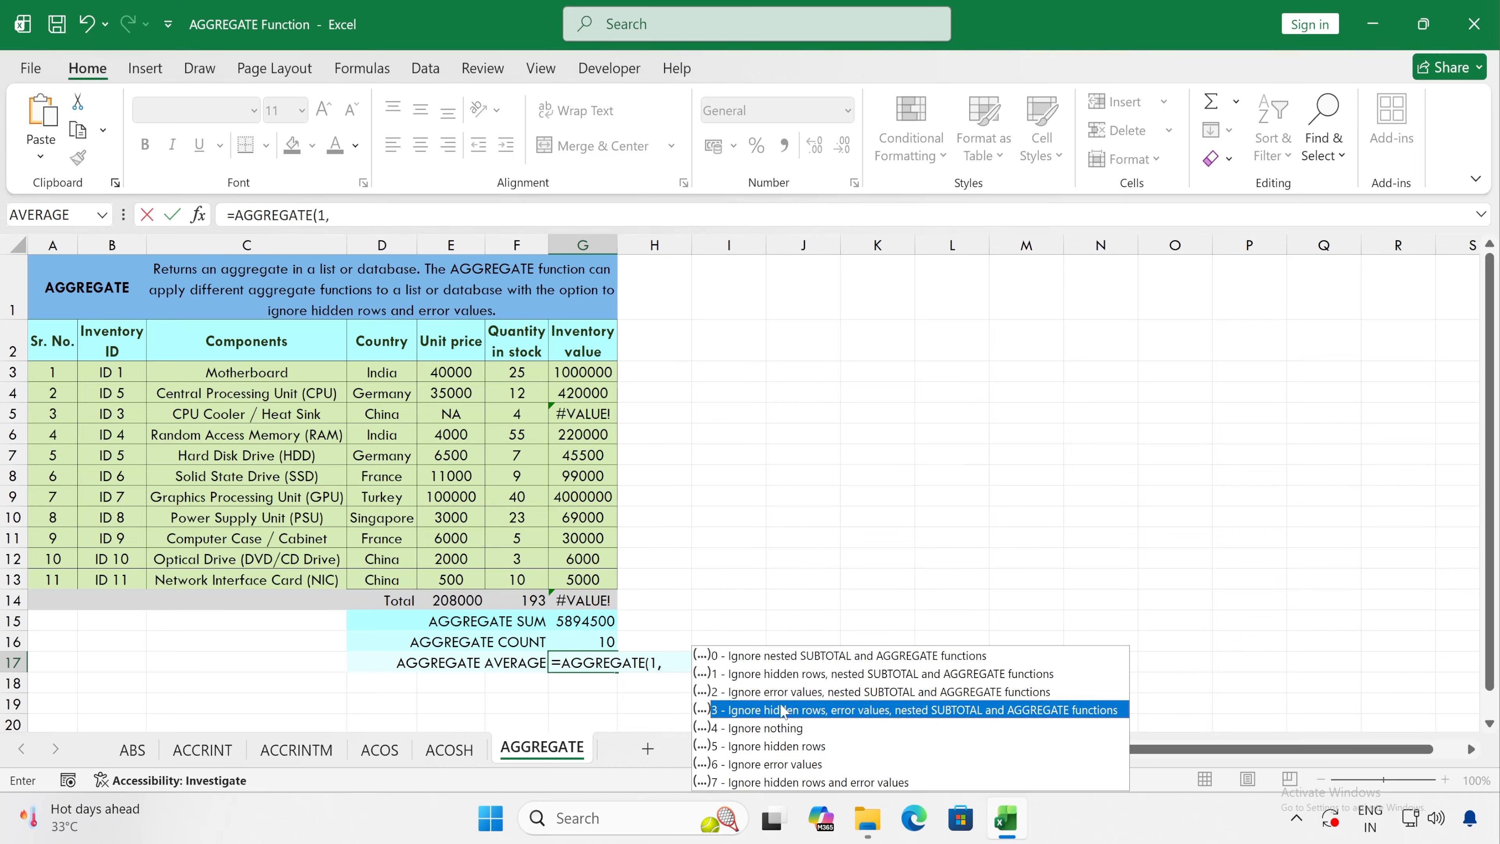
pyautogui.doubleClick(760, 713)
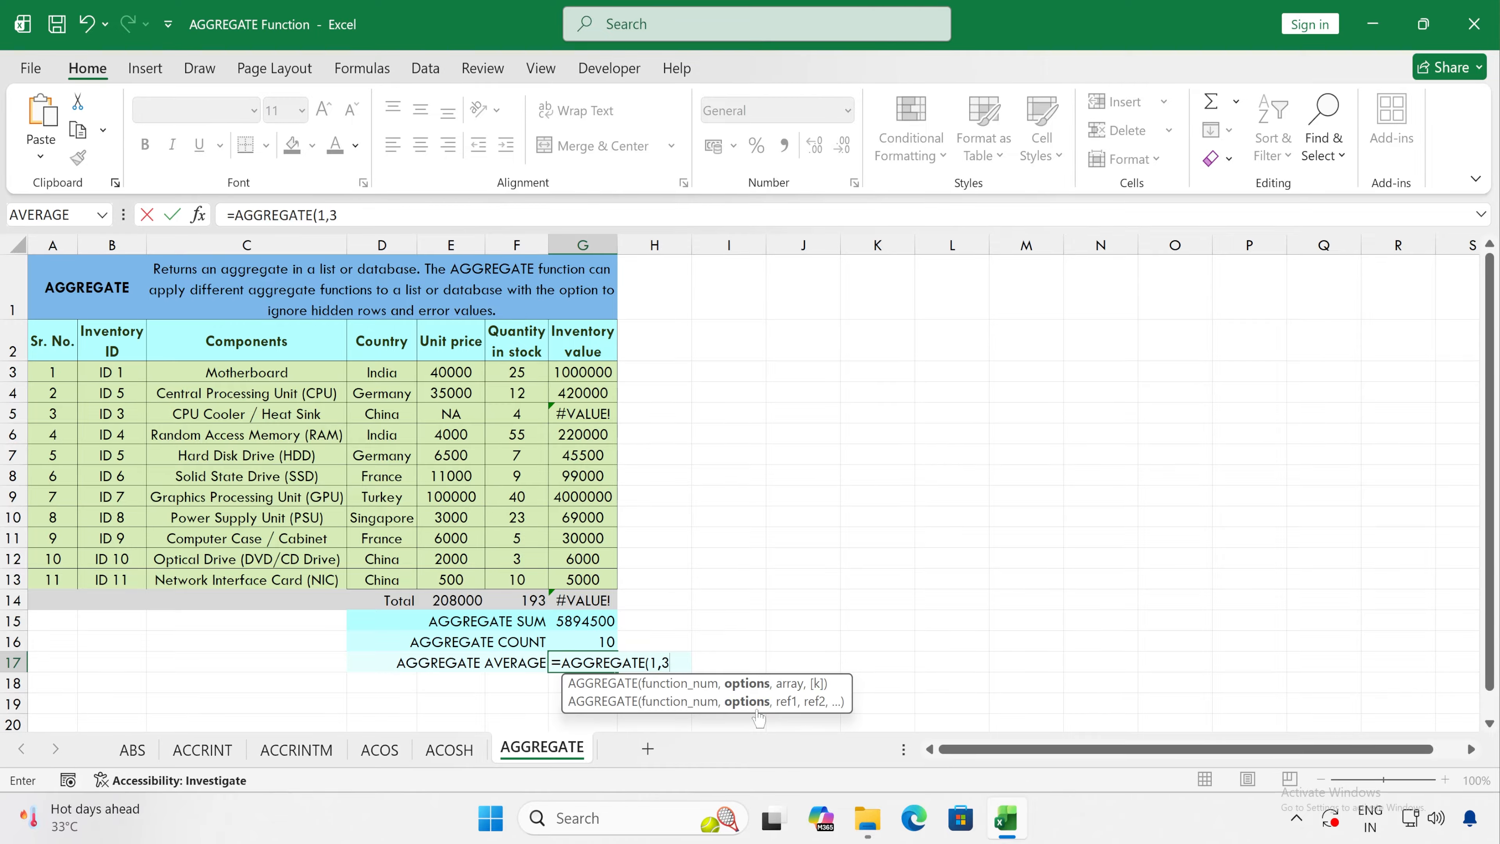
pyautogui.write(',')
pyautogui.moveTo(583, 373); pyautogui.dragTo(587, 578)
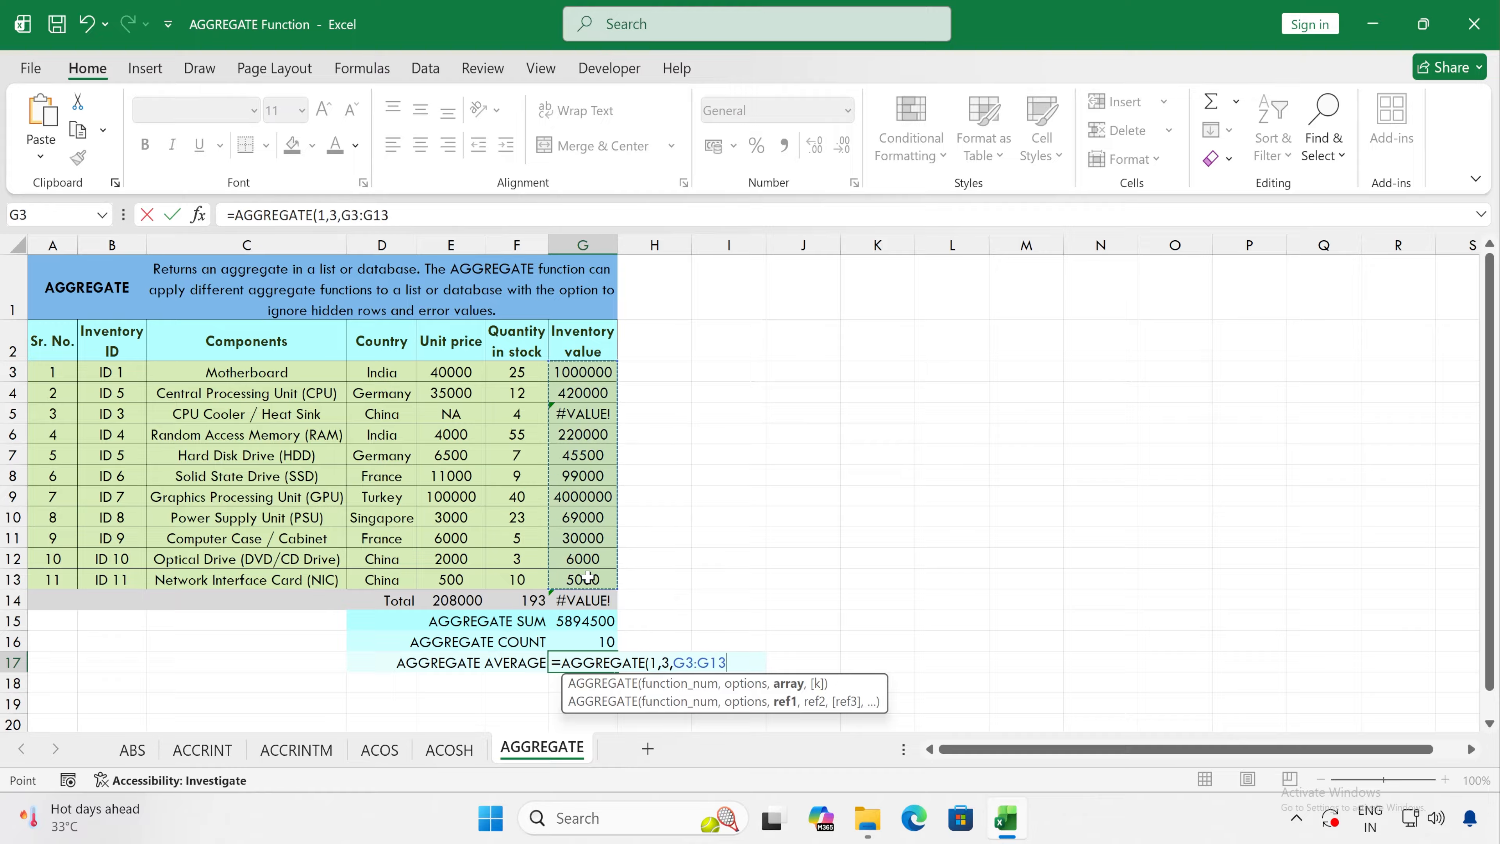
pyautogui.press('Return')
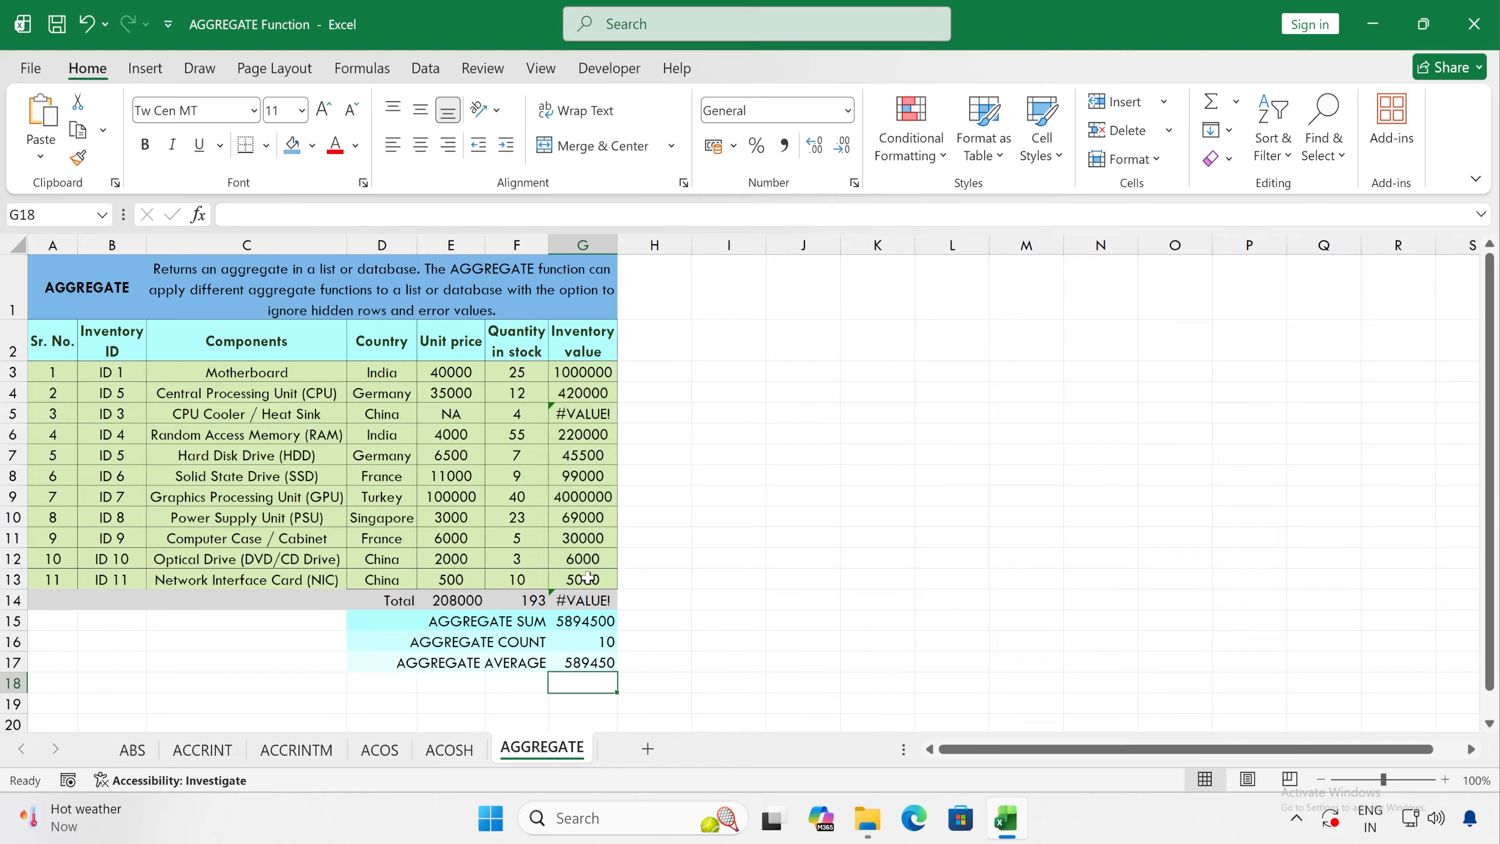
pyautogui.click(572, 663)
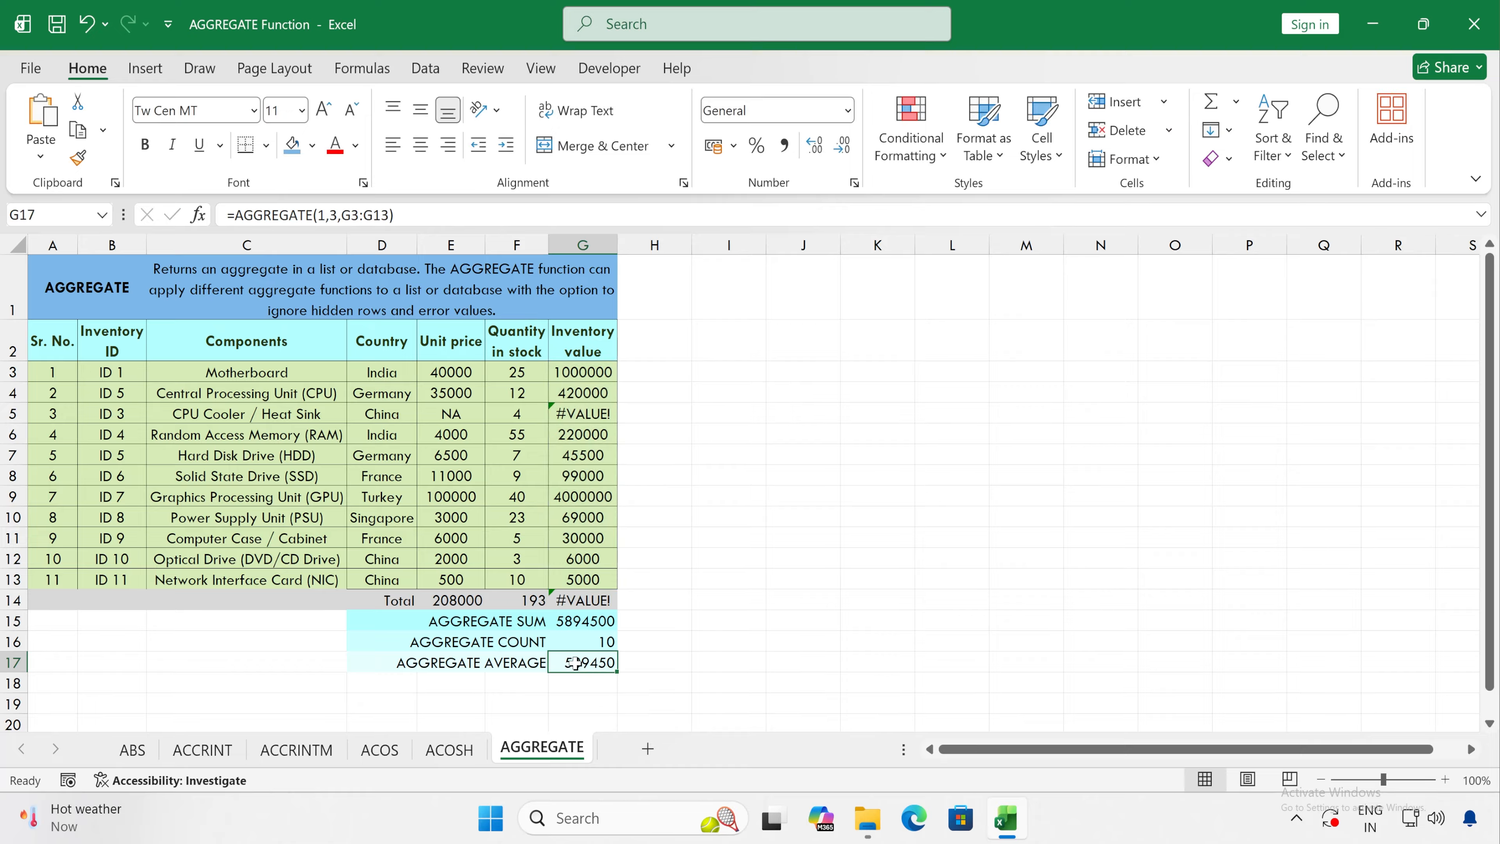
pyautogui.click(569, 620)
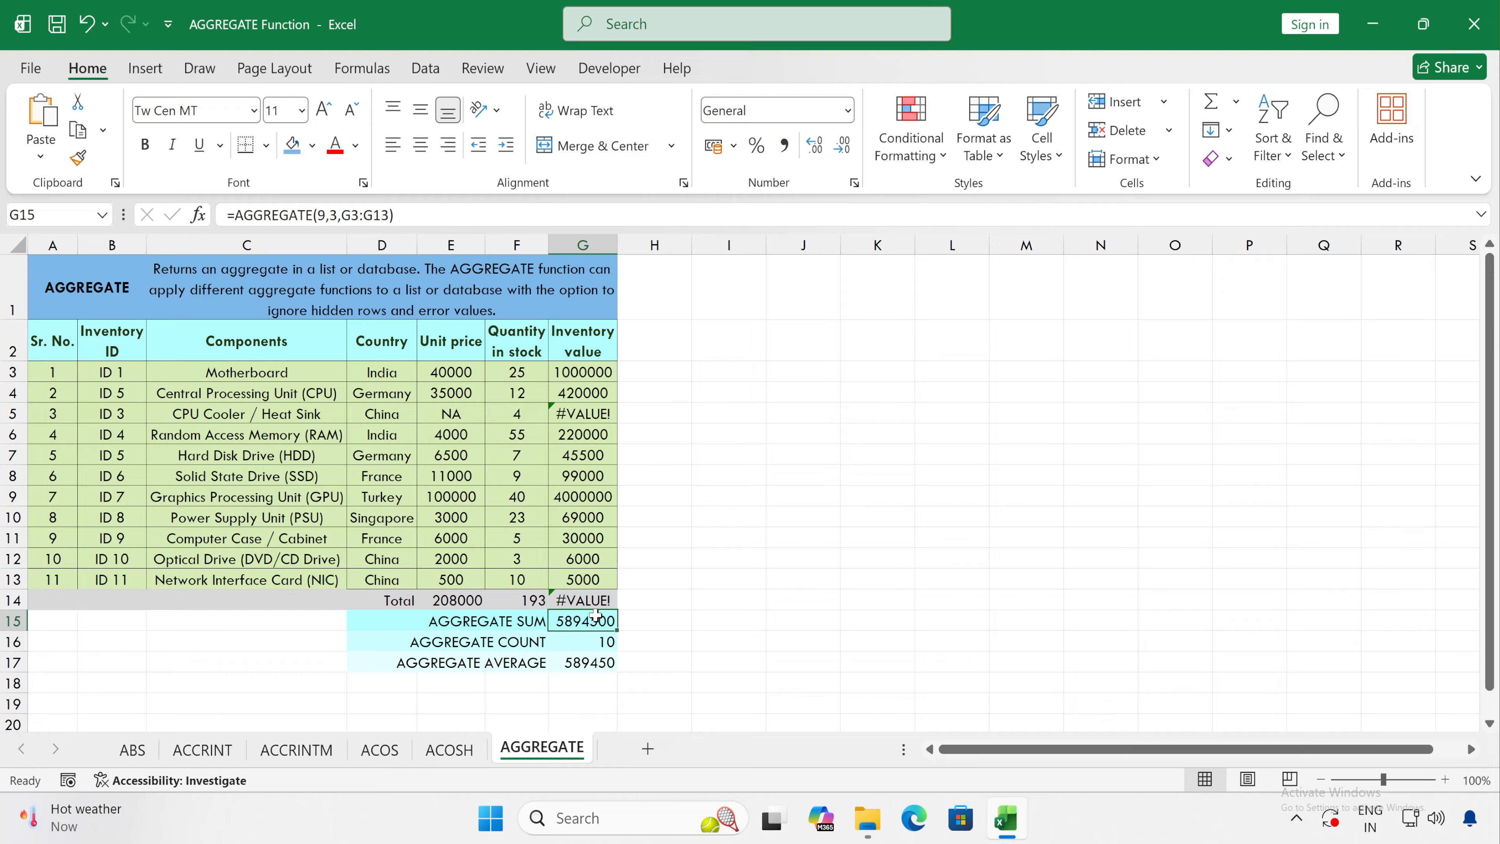
pyautogui.click(653, 617)
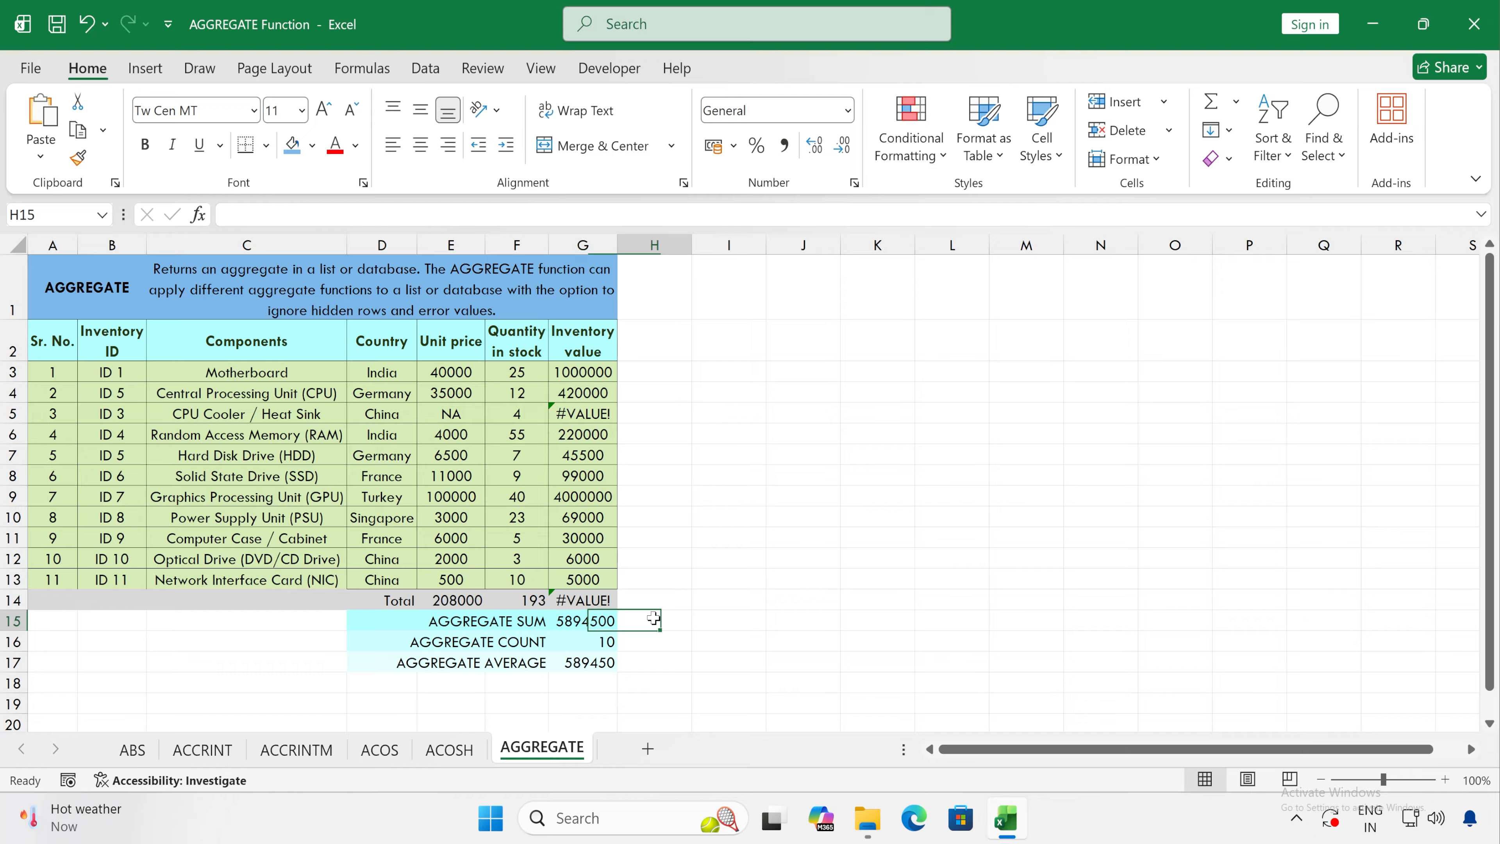
pyautogui.write('=agg')
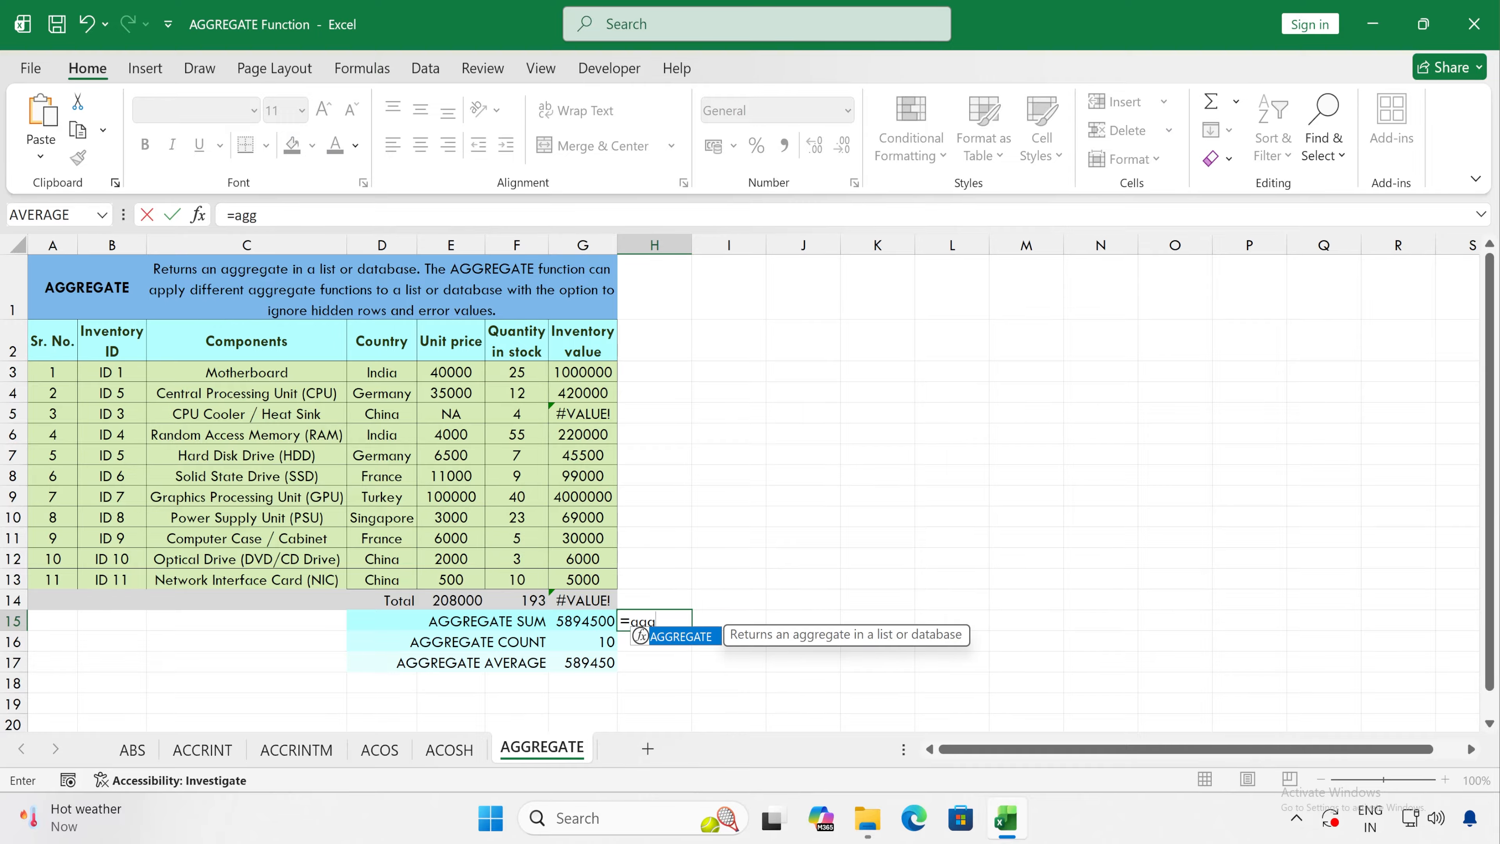
pyautogui.press('Tab')
pyautogui.scroll(-3, 849, 751)
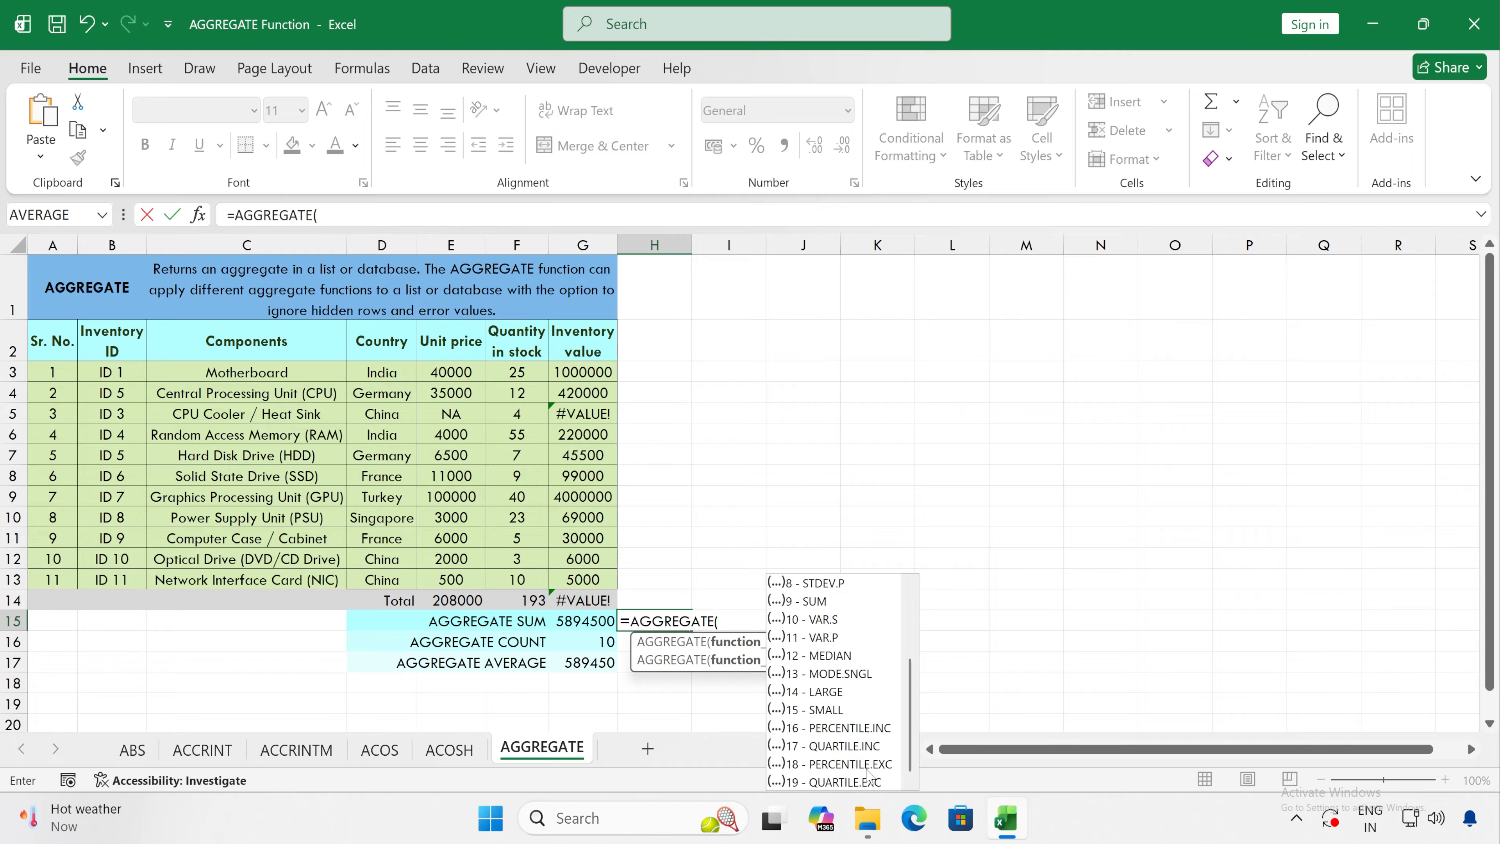
pyautogui.doubleClick(832, 708)
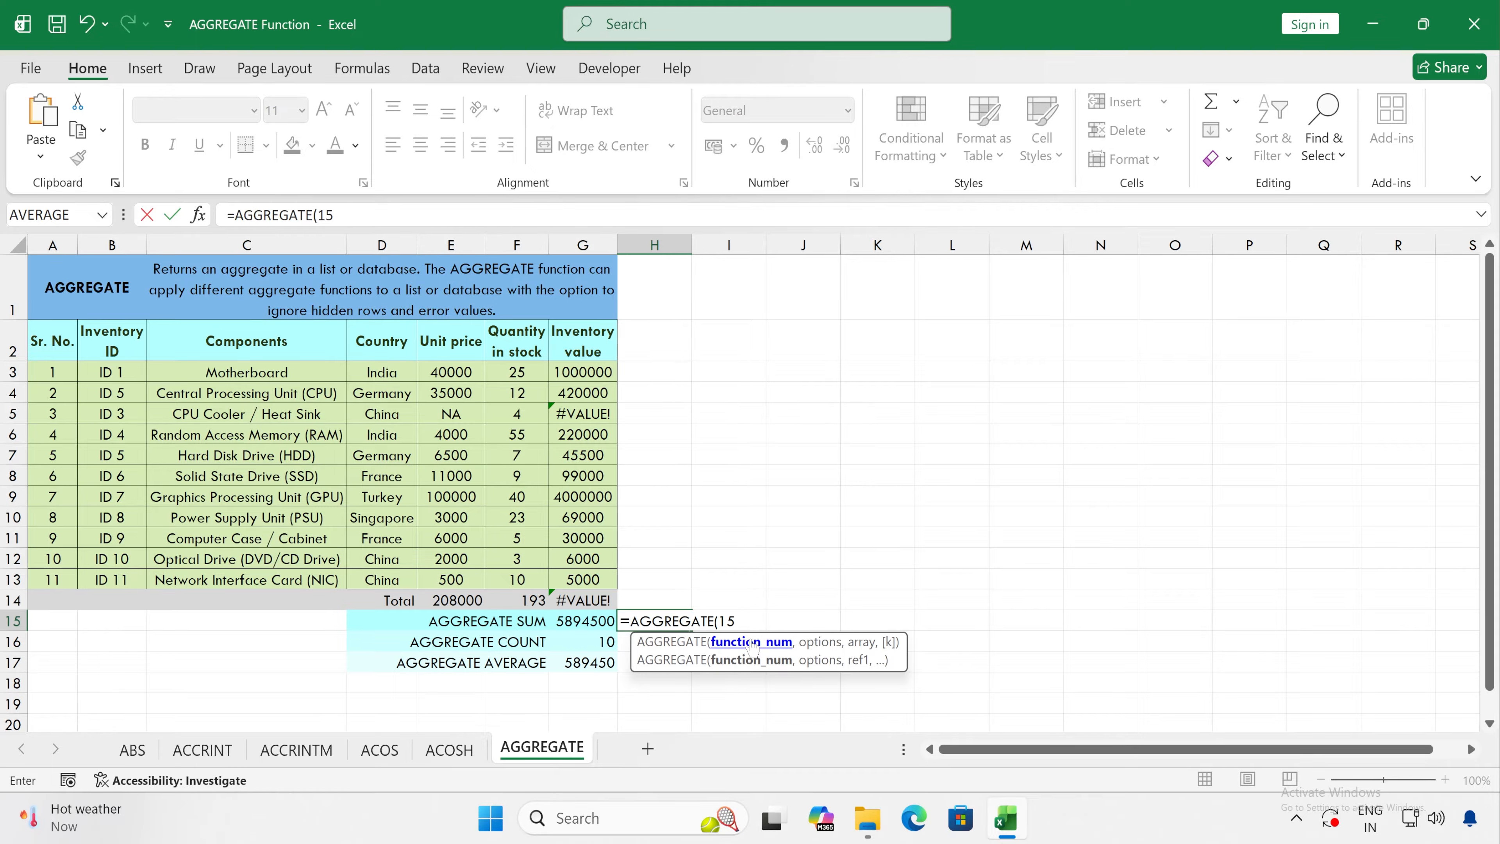
pyautogui.write(',')
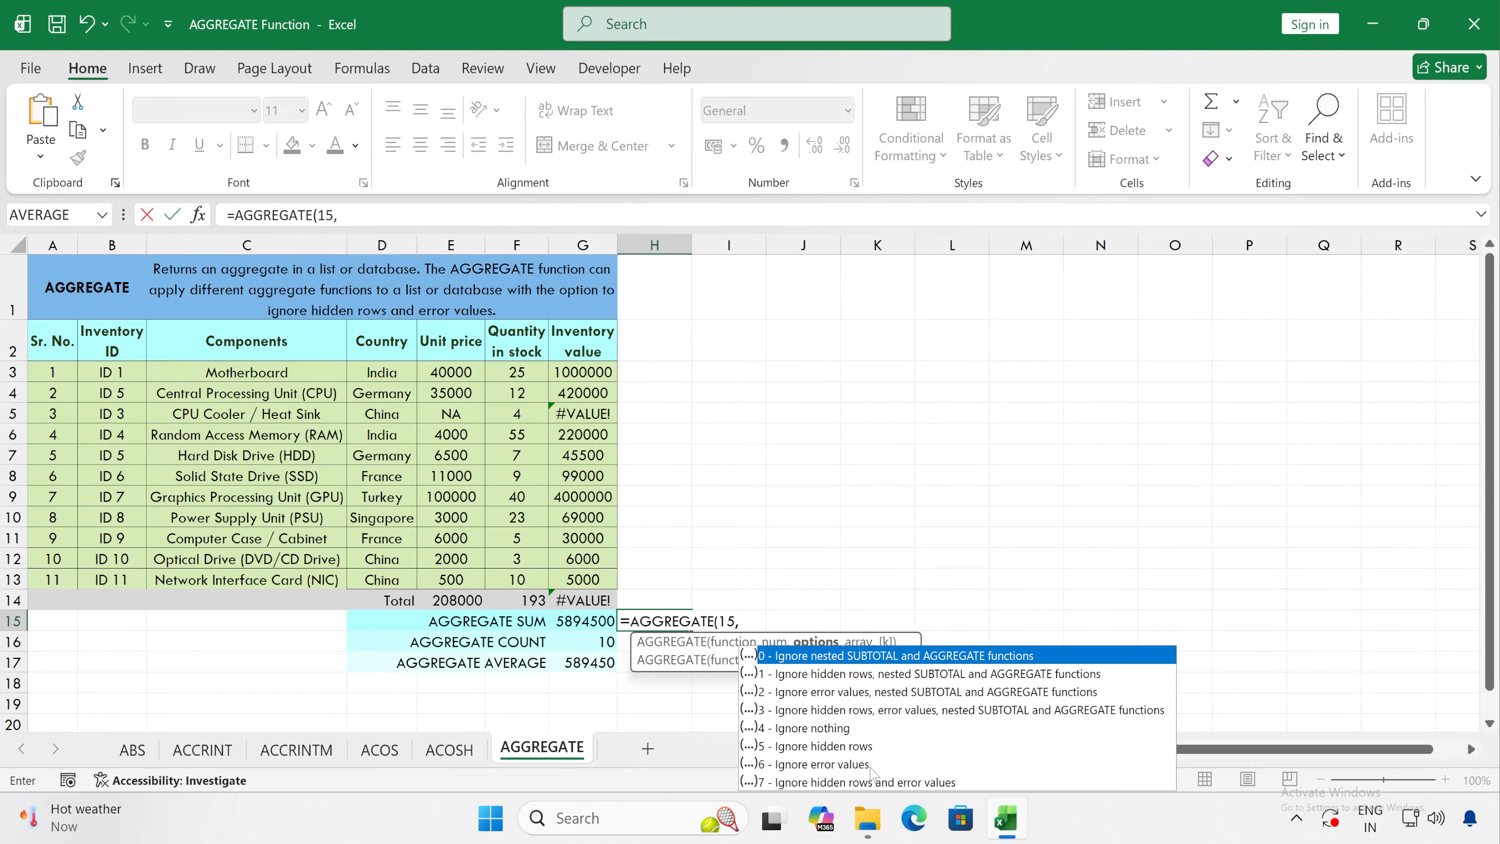
pyautogui.press('BackSpace')
pyautogui.press('BackSpace')
pyautogui.press('BackSpace')
pyautogui.press('BackSpace')
pyautogui.press('BackSpace')
pyautogui.press('BackSpace')
pyautogui.press('BackSpace')
pyautogui.press('BackSpace')
pyautogui.press('BackSpace')
pyautogui.press('BackSpace')
pyautogui.press('BackSpace')
pyautogui.press('BackSpace')
pyautogui.press('BackSpace')
pyautogui.press('BackSpace')
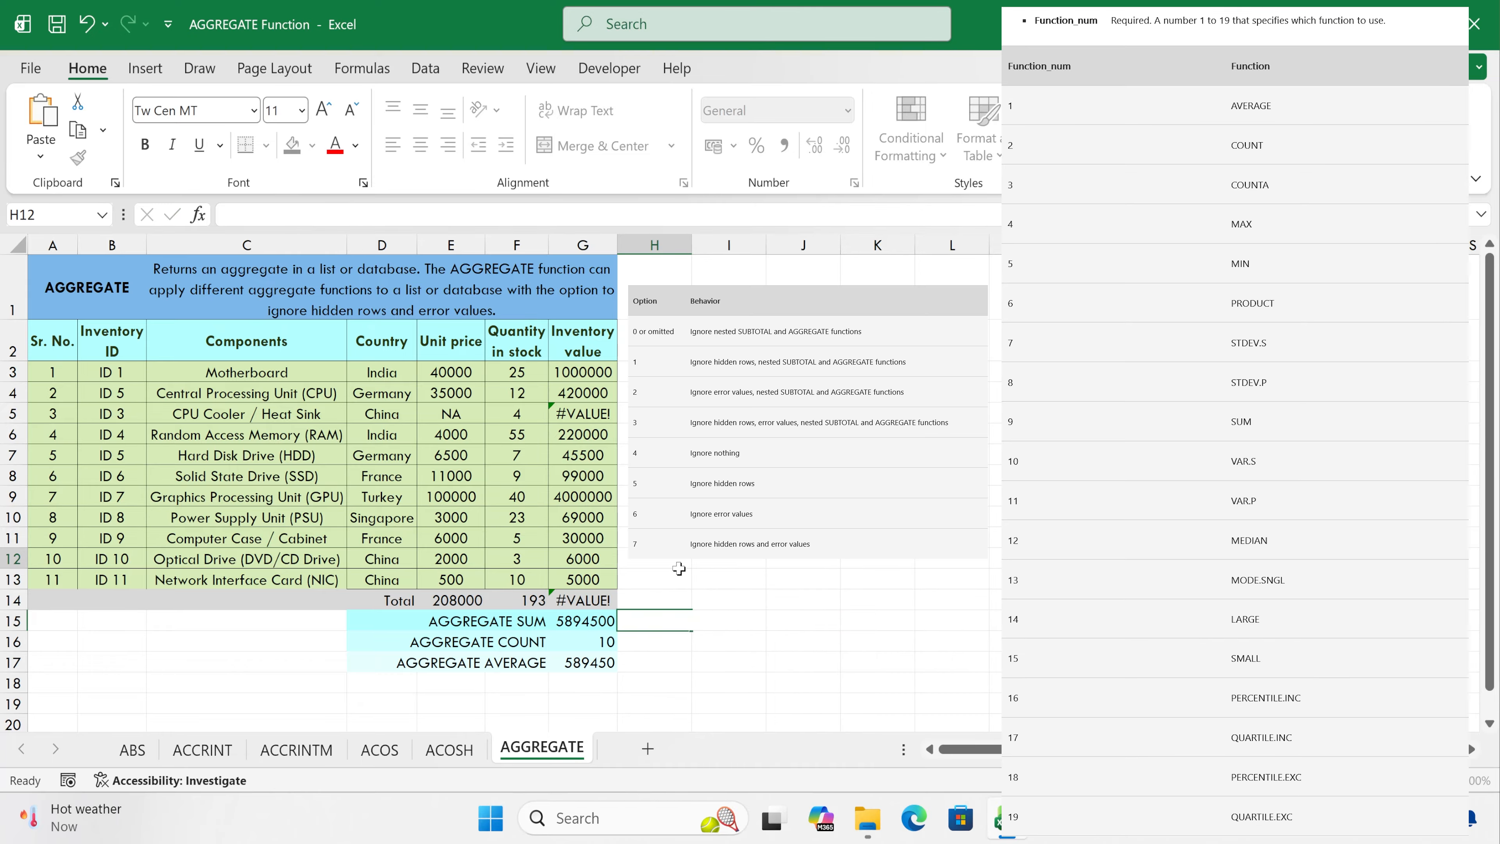
pyautogui.press('Escape')
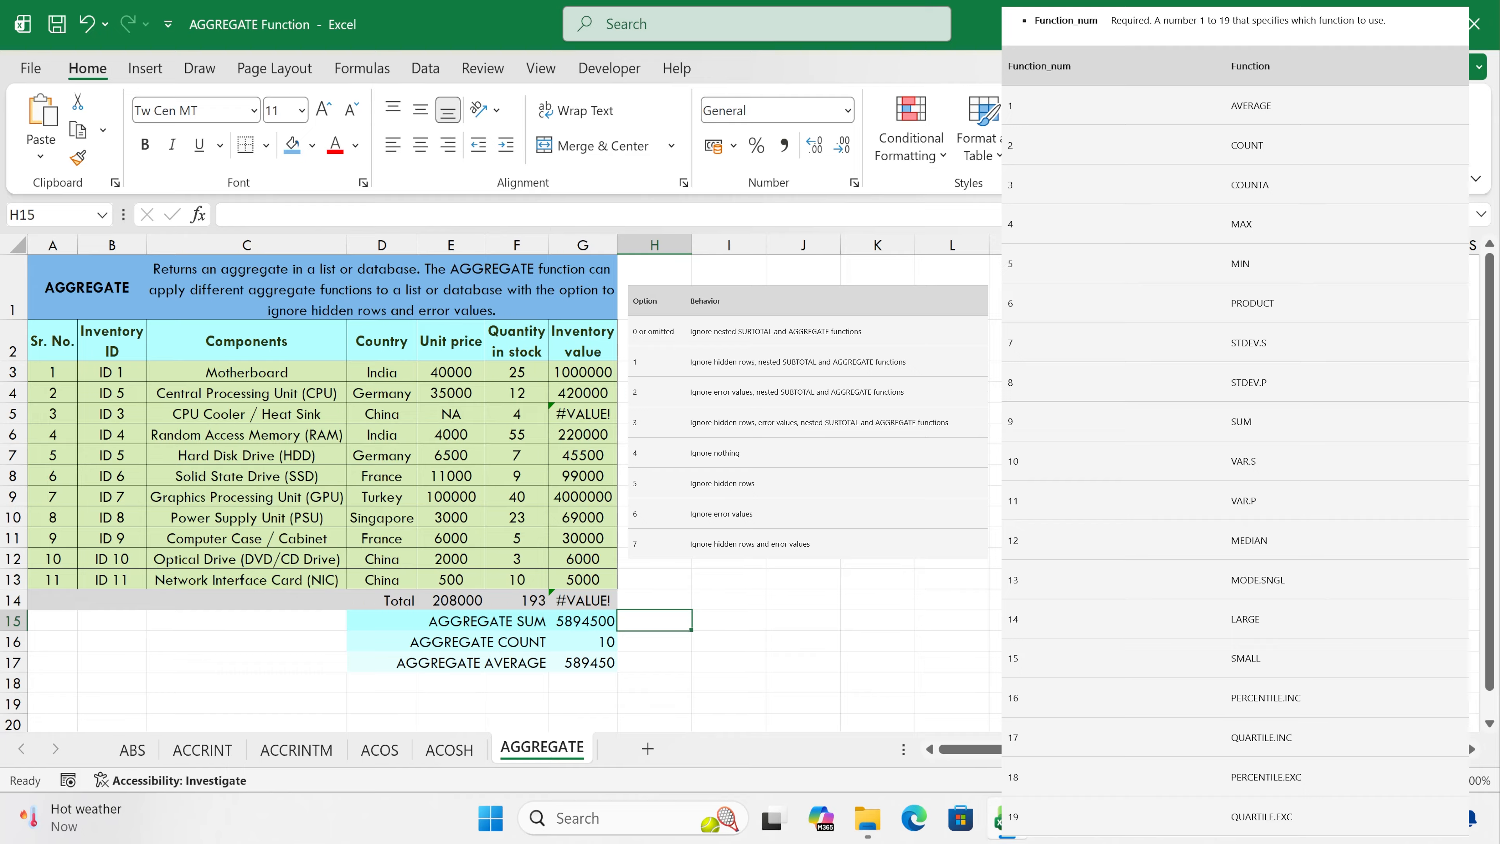
pyautogui.click(656, 517)
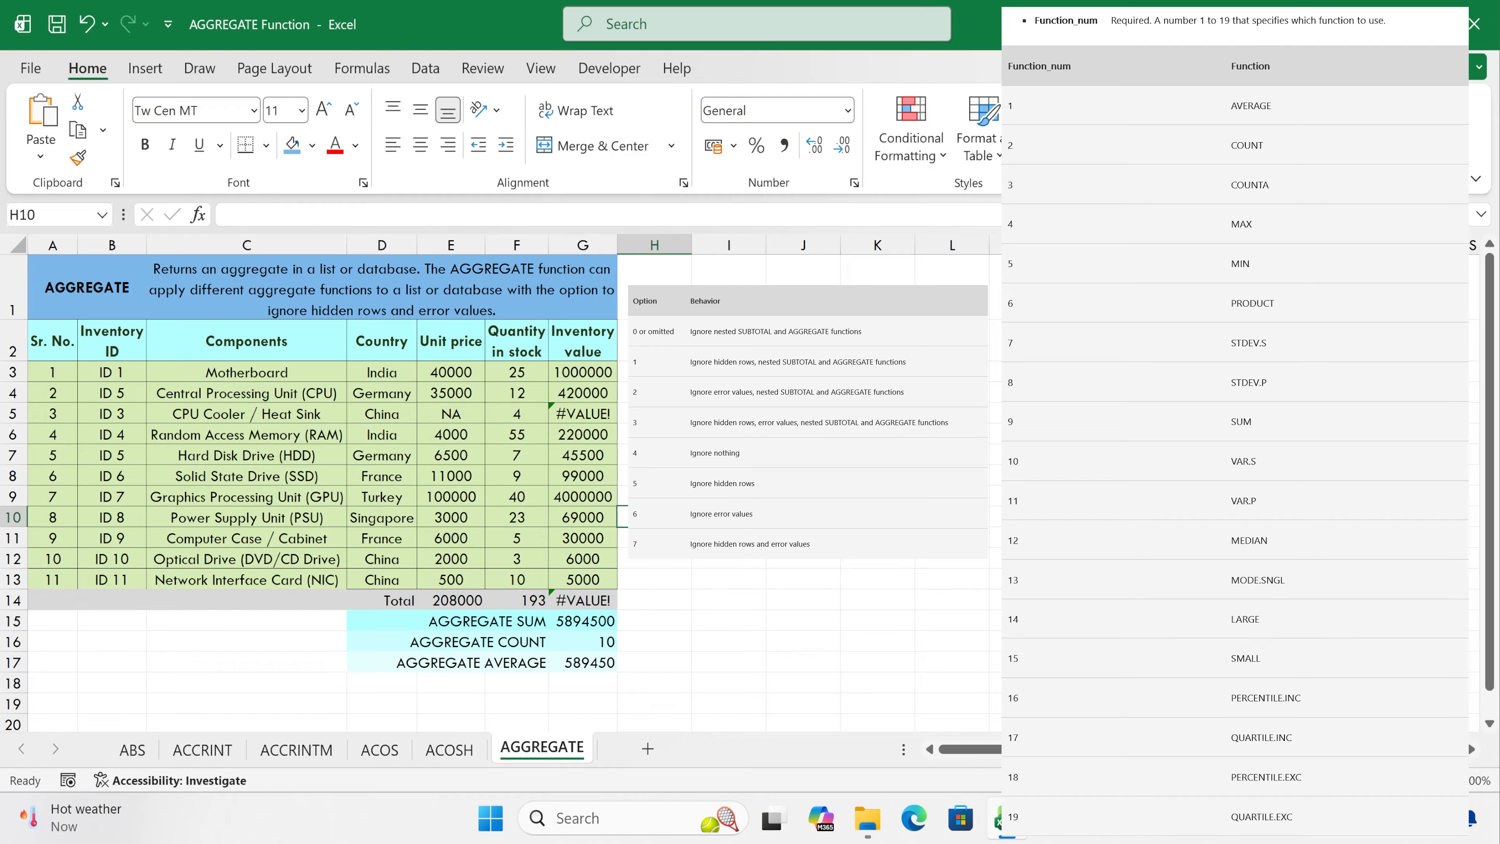
pyautogui.click(674, 600)
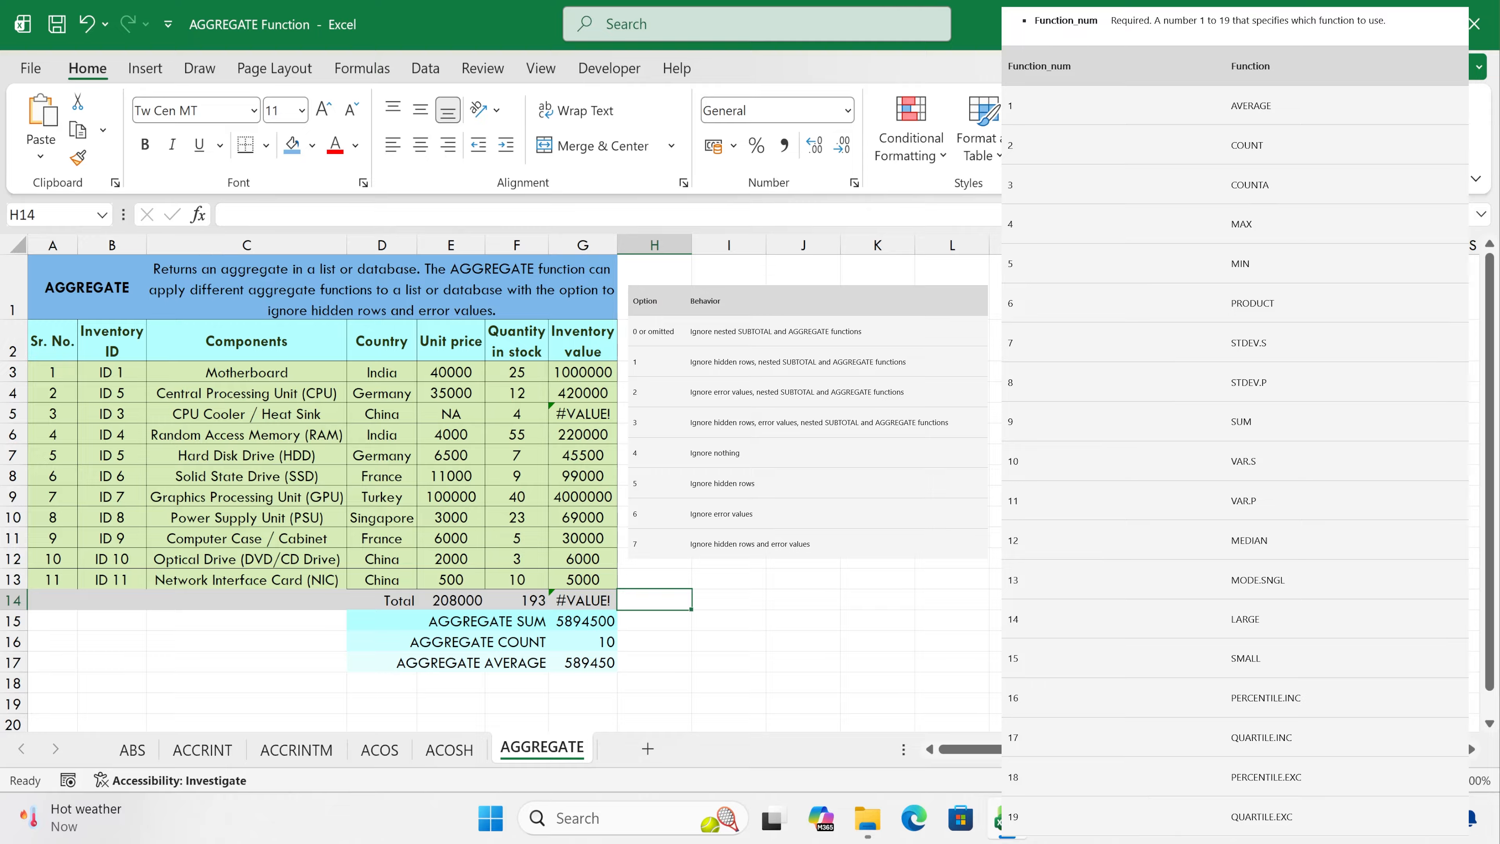